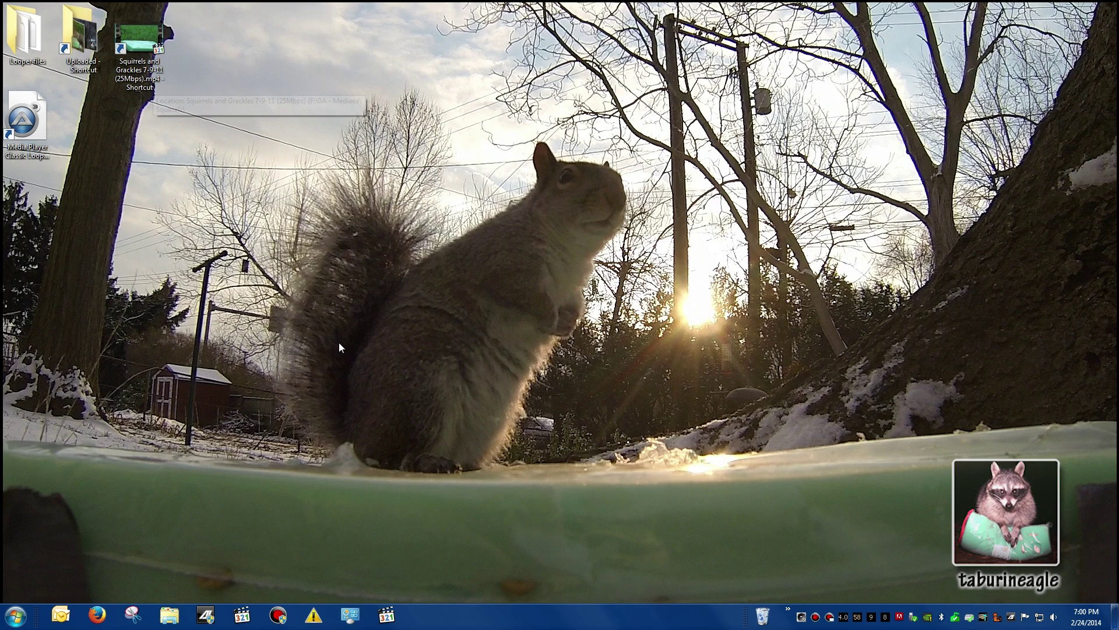
Play the Squirrels and Grackles video from about 20:11, then close the player
double_click(162, 24)
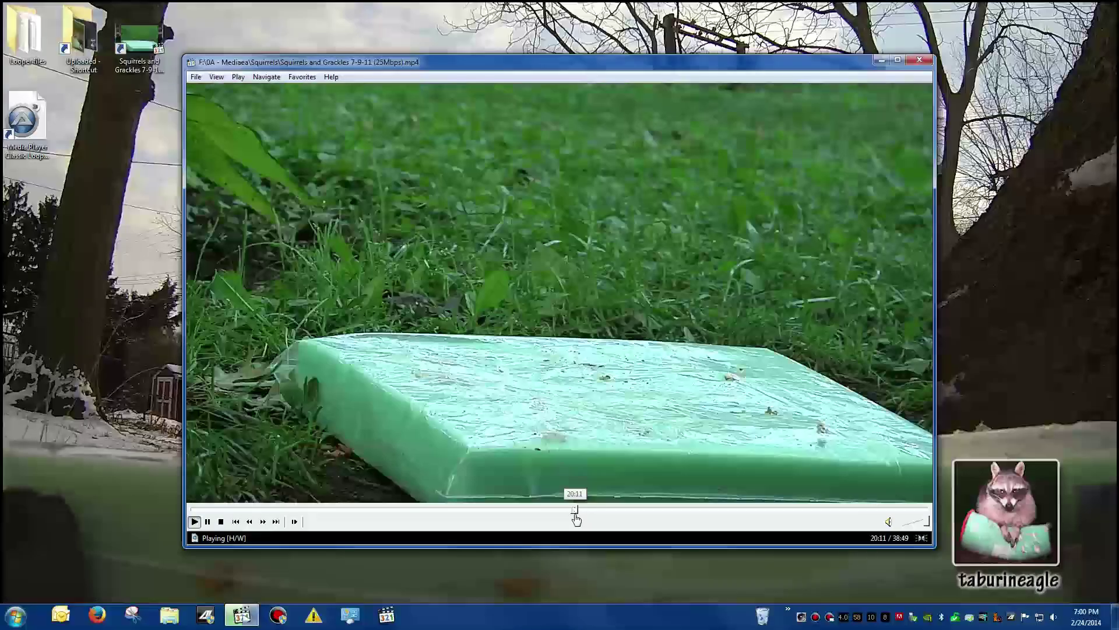
left_click(575, 509)
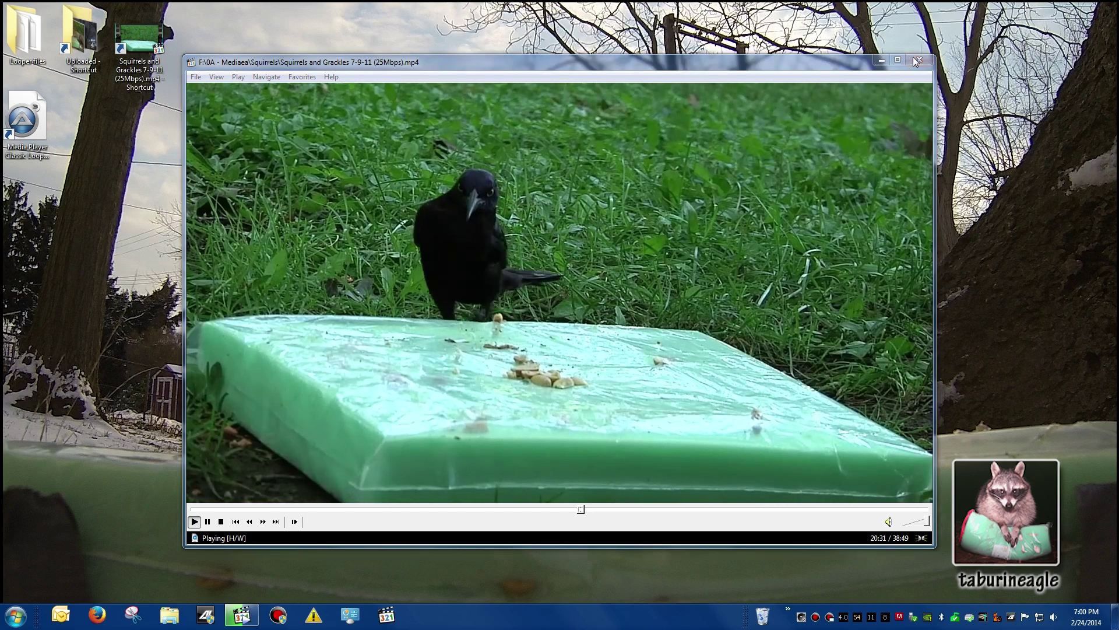
left_click(917, 61)
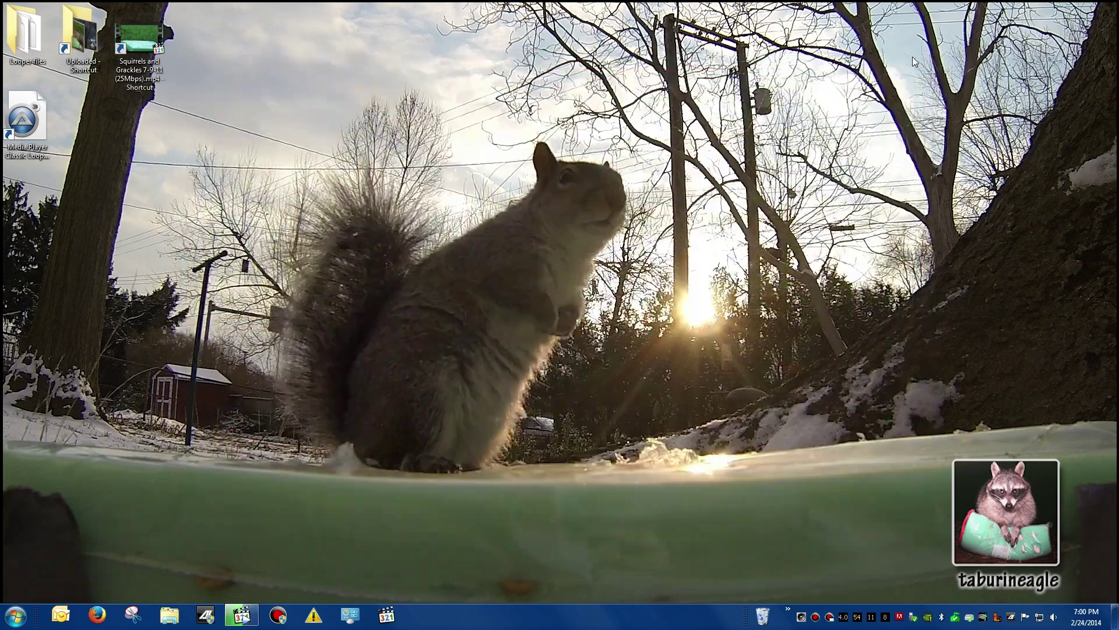
Switch to Firefox, reopen the "autoit media player classic api" search from the history and open the AutoIt remote API result
left_click(96, 616)
left_click(72, 18)
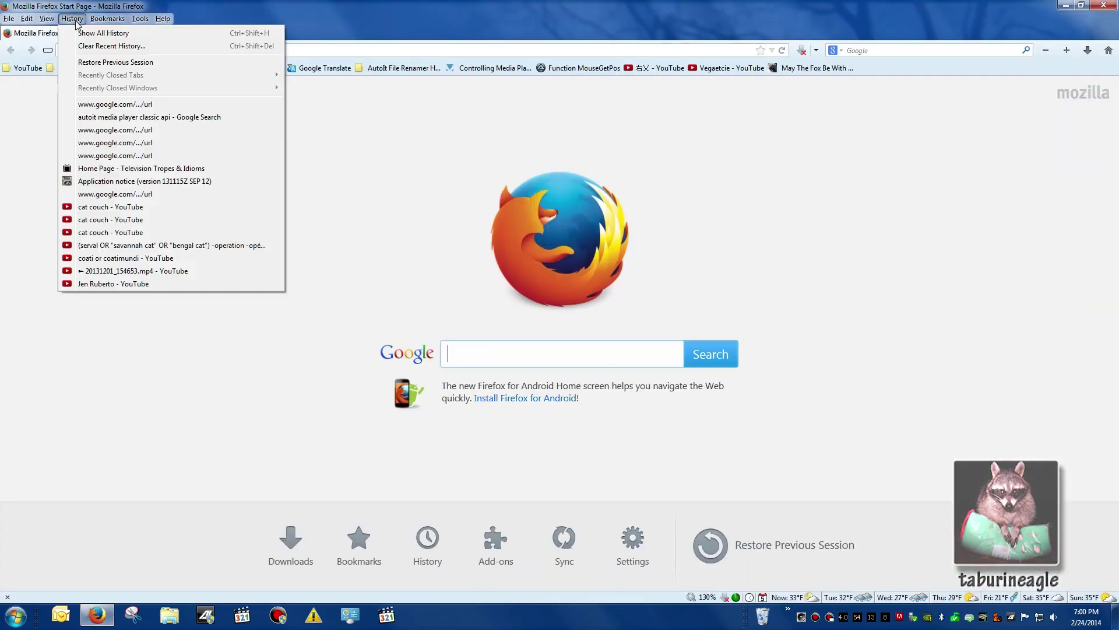
left_click(120, 117)
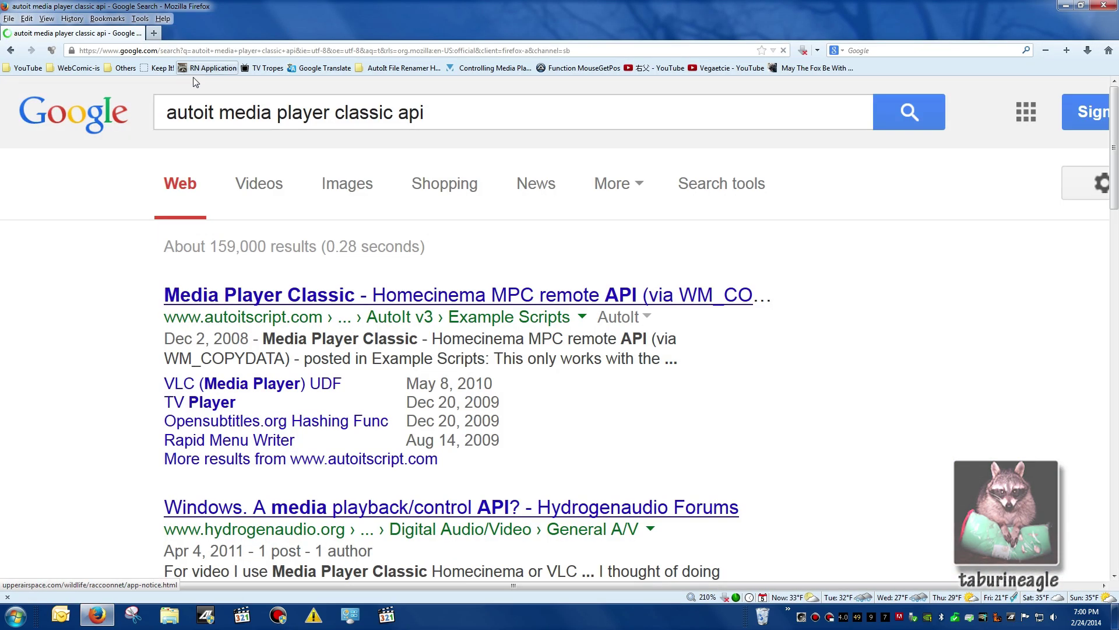
left_click(414, 296)
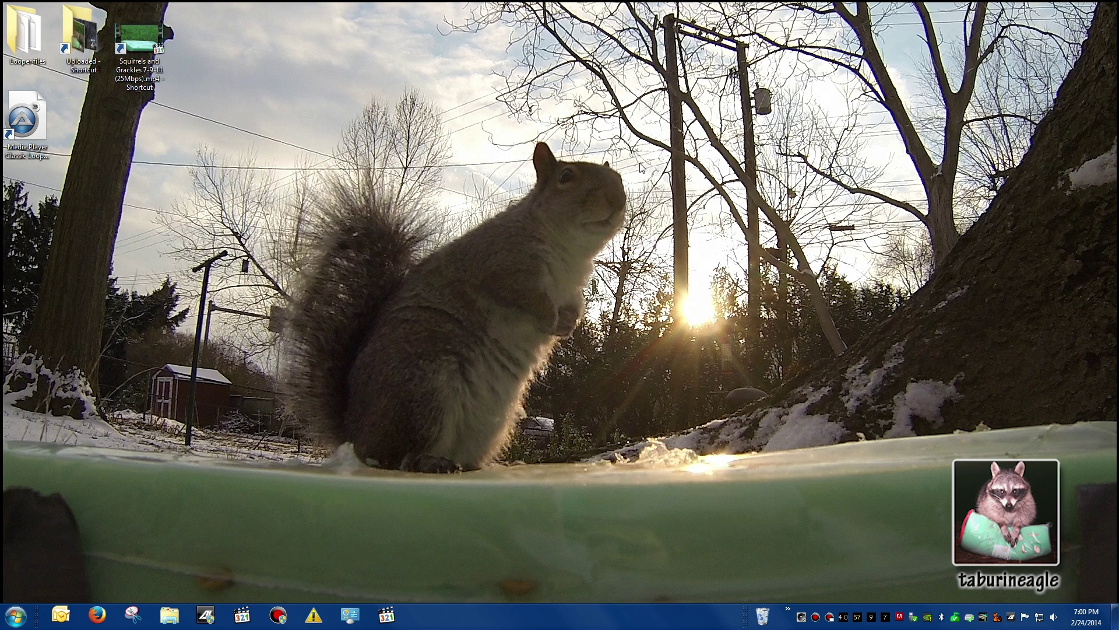
Launch MPC-HC Looper, load the Squirrels and Grackles video, place the player beside the Looper window and seek to about 15:05
double_click(18, 148)
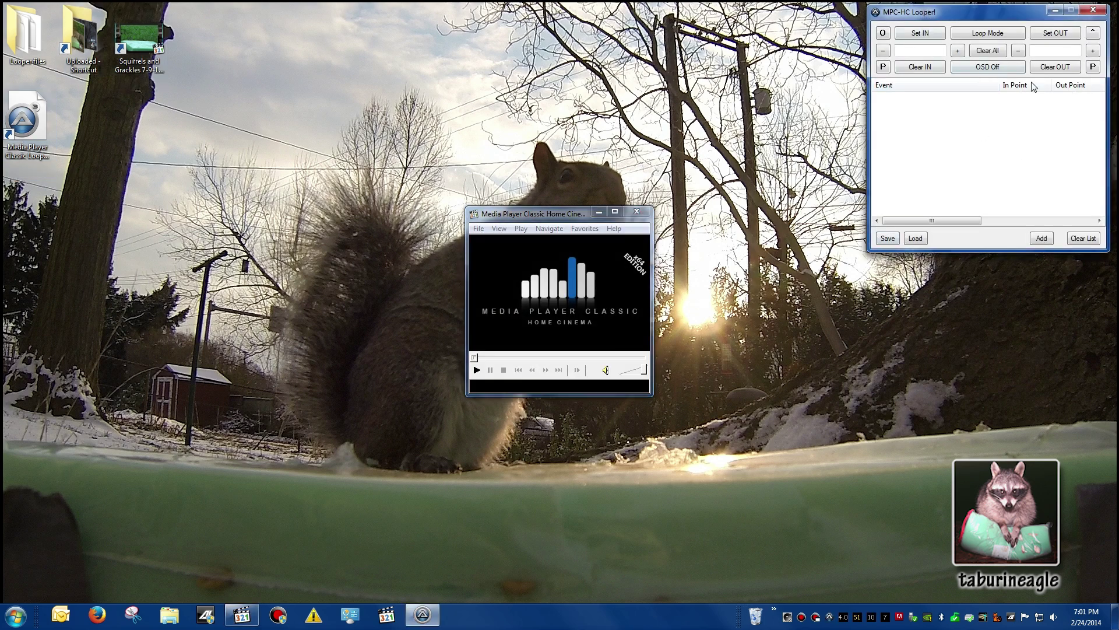
left_click(594, 250)
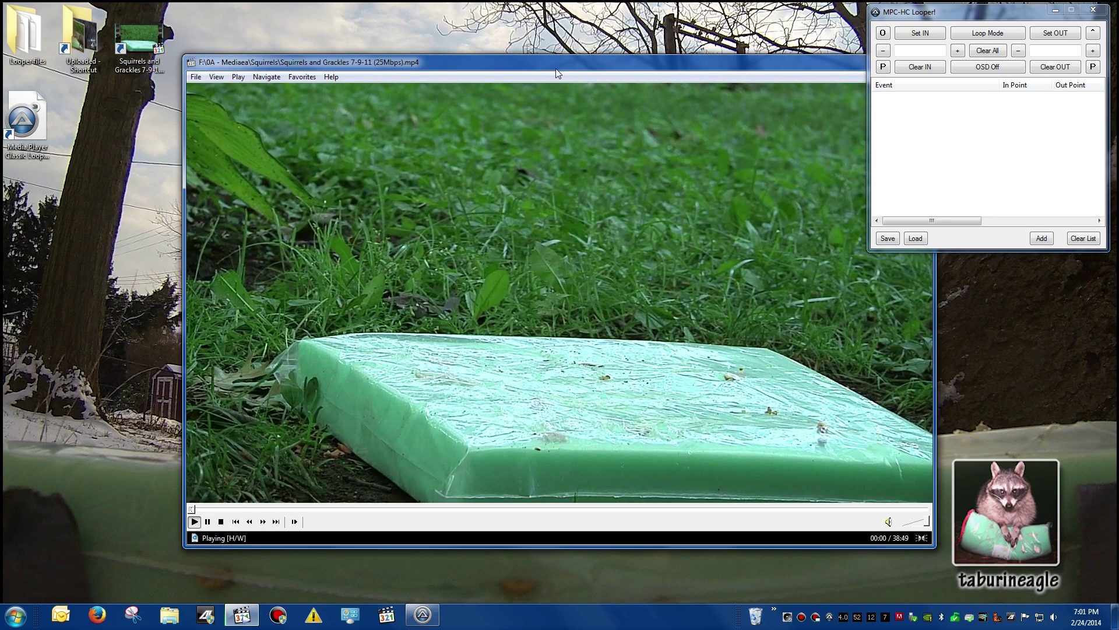
left_click_drag(563, 72, 480, 25)
left_click(397, 465)
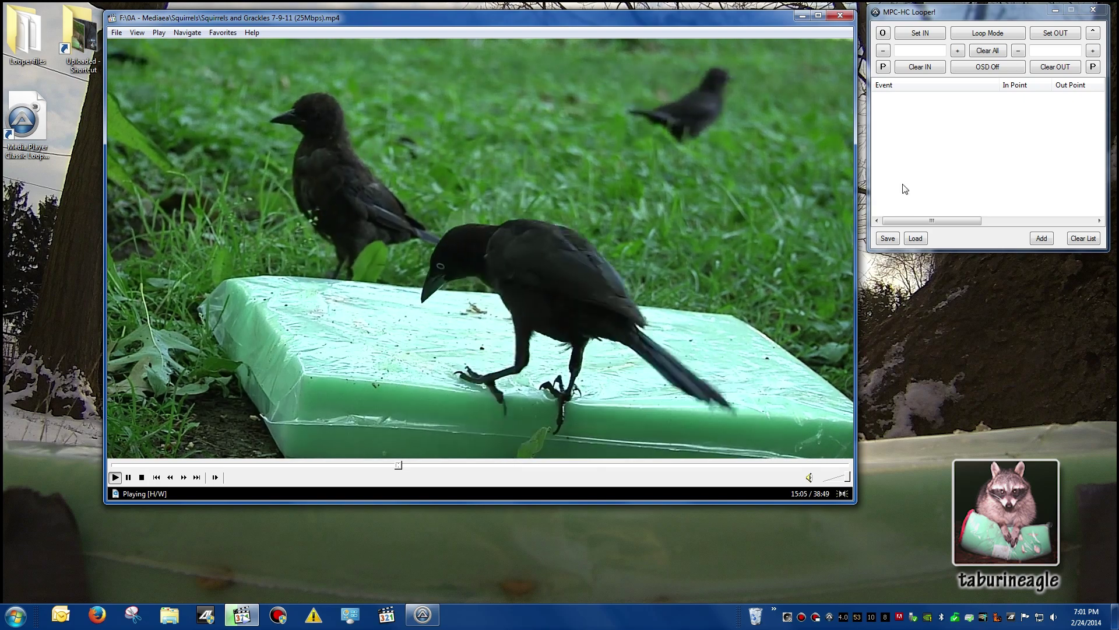
Mark the first loop in the Looper with an in point of 909.007 and an out point of 914.402
left_click(939, 115)
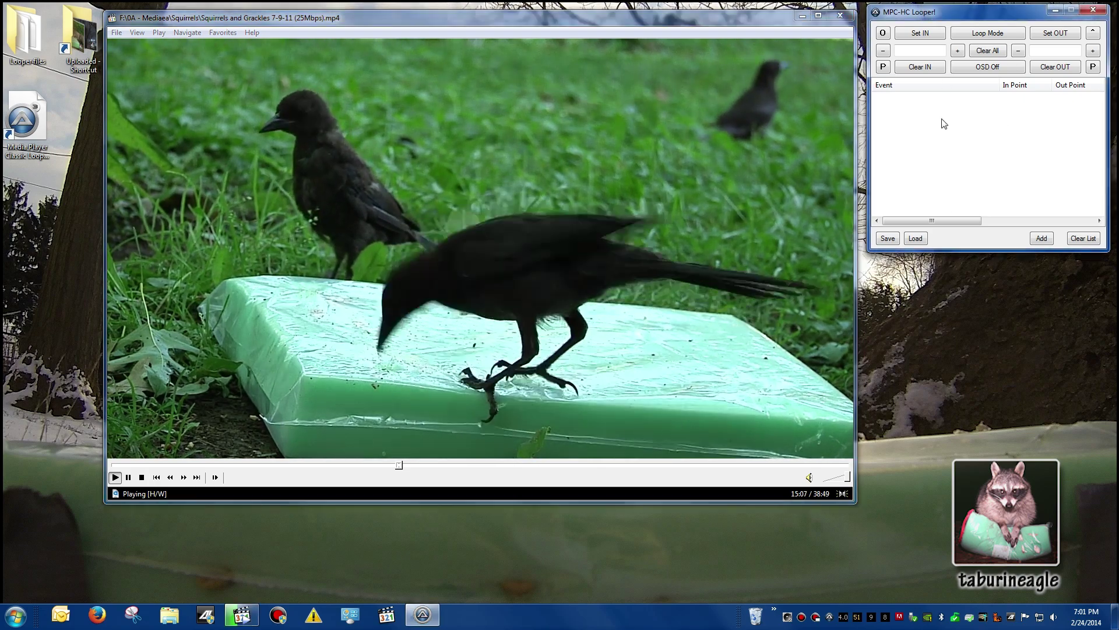
key("i")
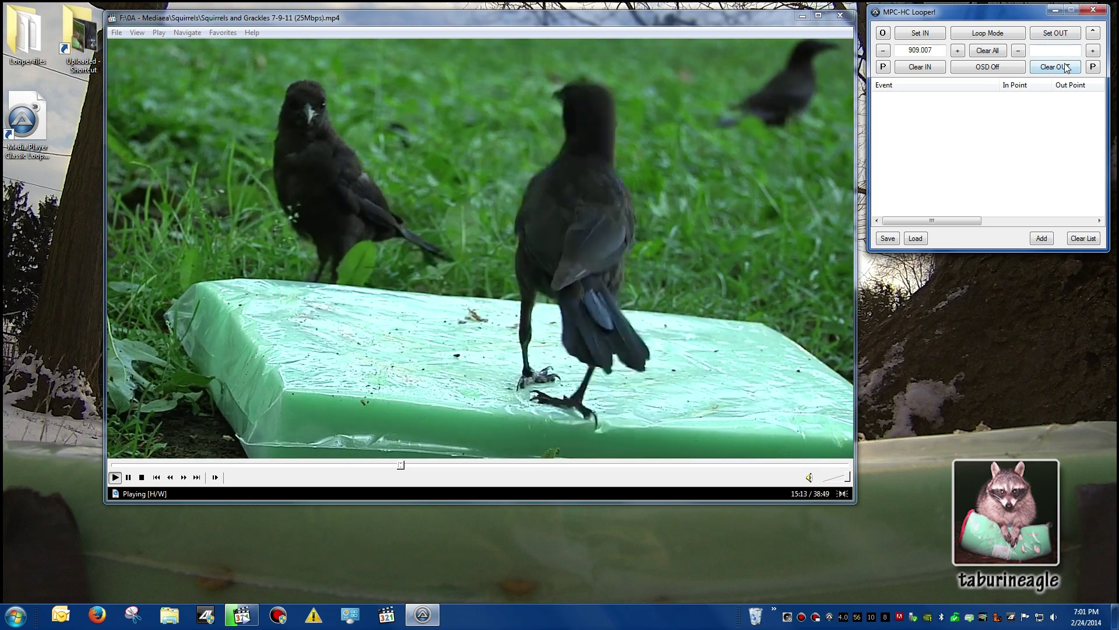
key("o")
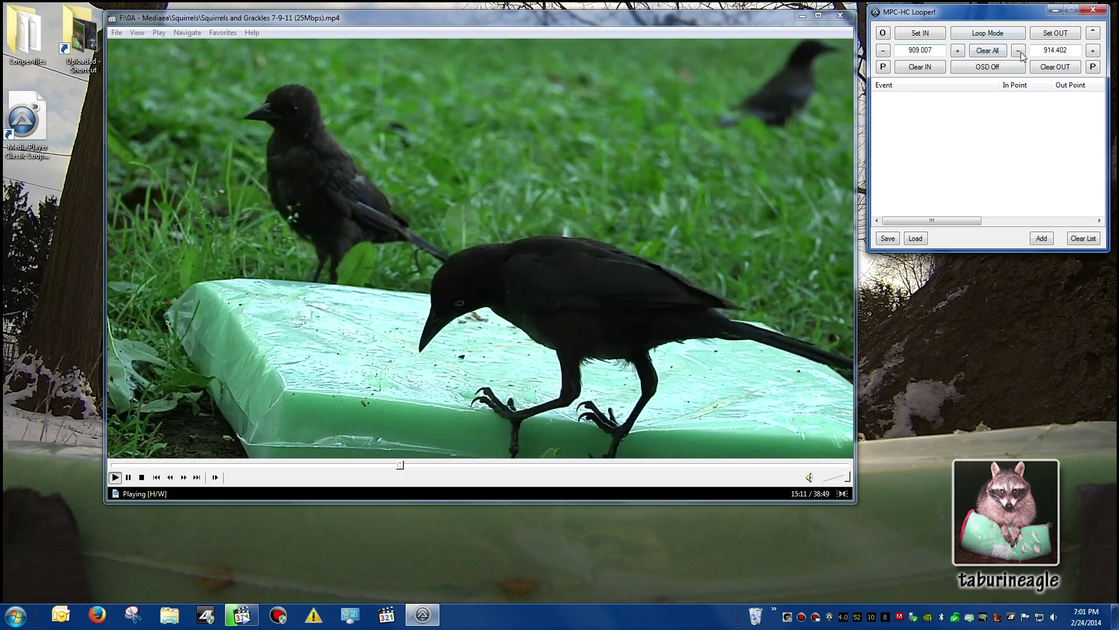
key("Tab")
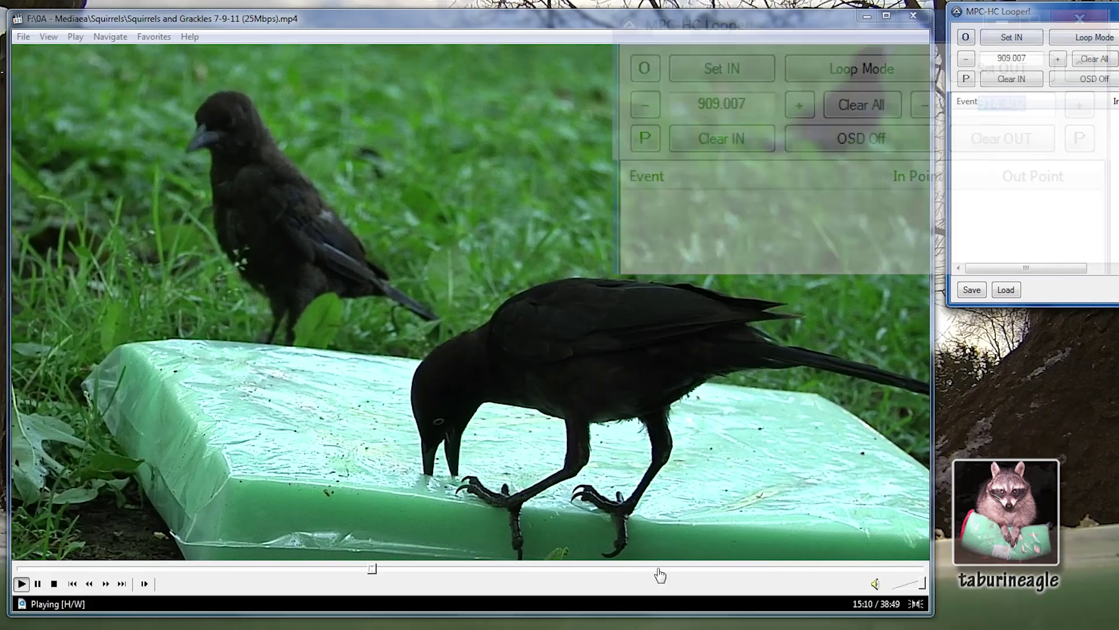
left_click(721, 103)
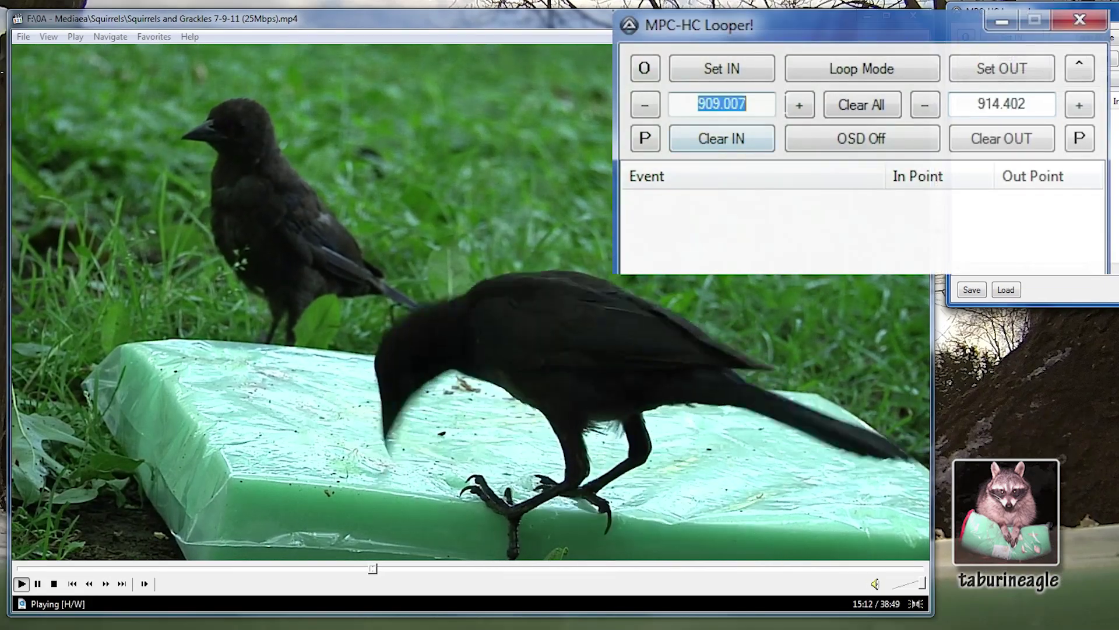
left_click(1001, 103)
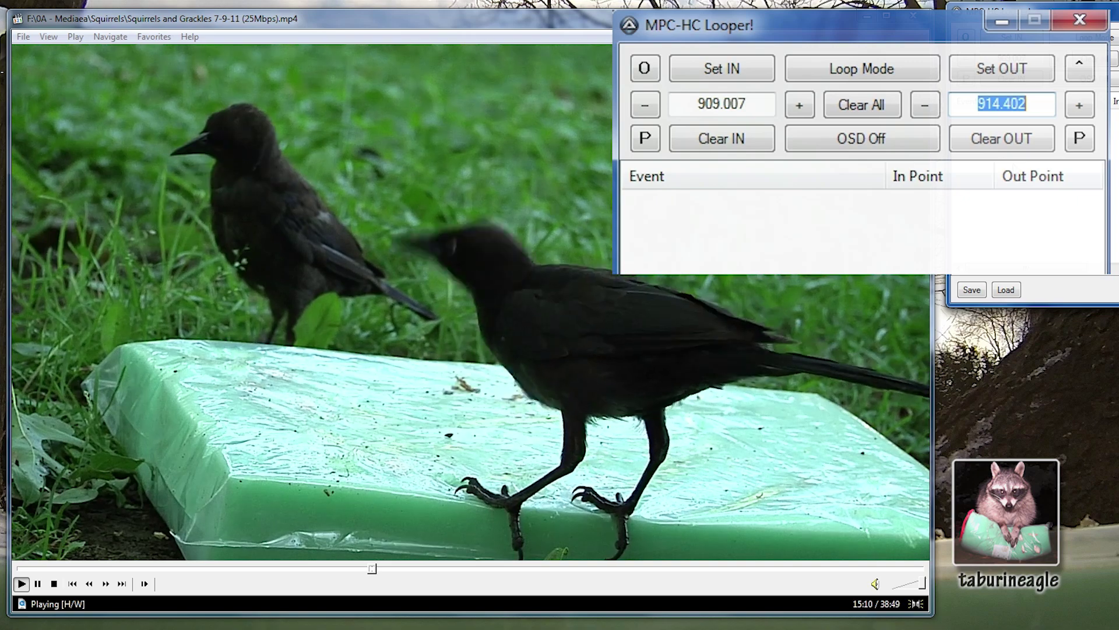
Add the current loop to the event list as "Grackle walking off of the mat"
left_click(645, 301)
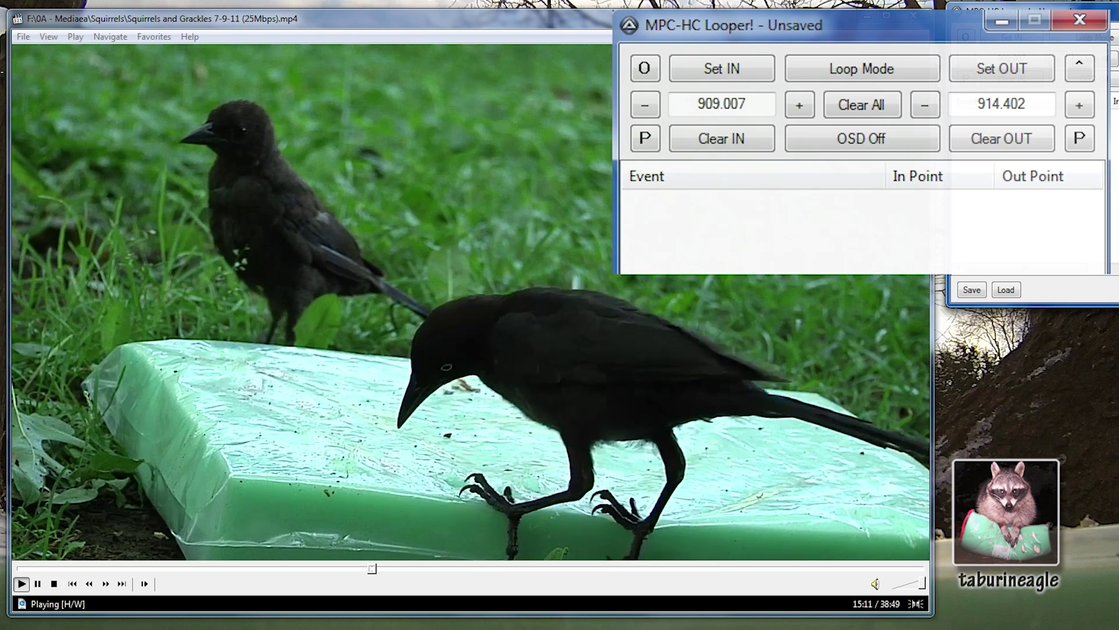
key("Return")
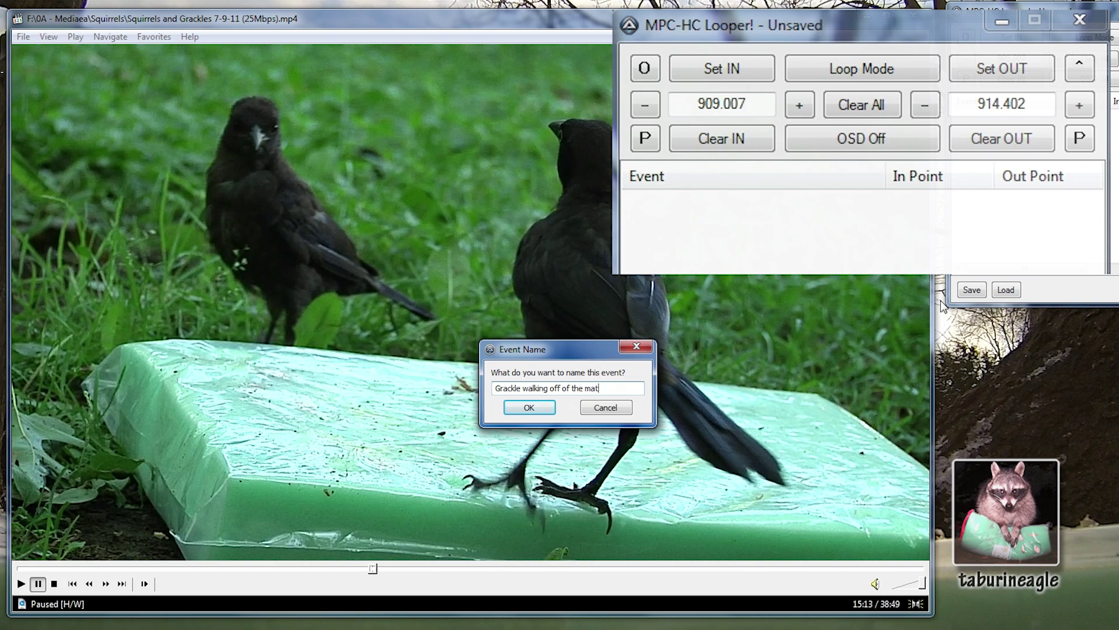
key("Return")
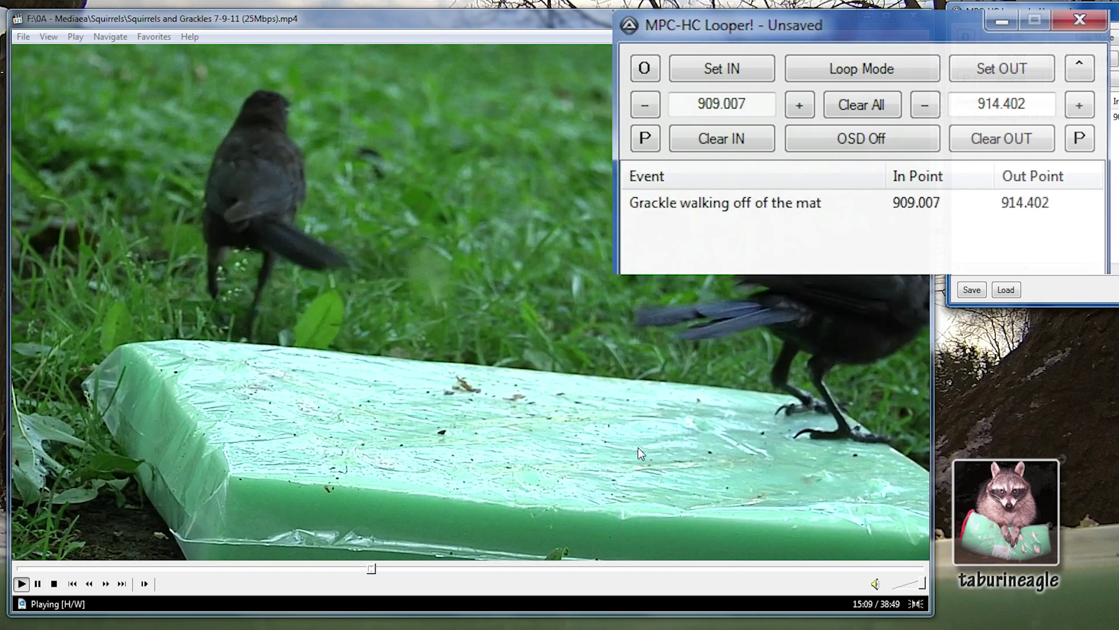
Seek to about 32:42 and mark a new loop from 1963.360 to 1966.530
left_click(639, 568)
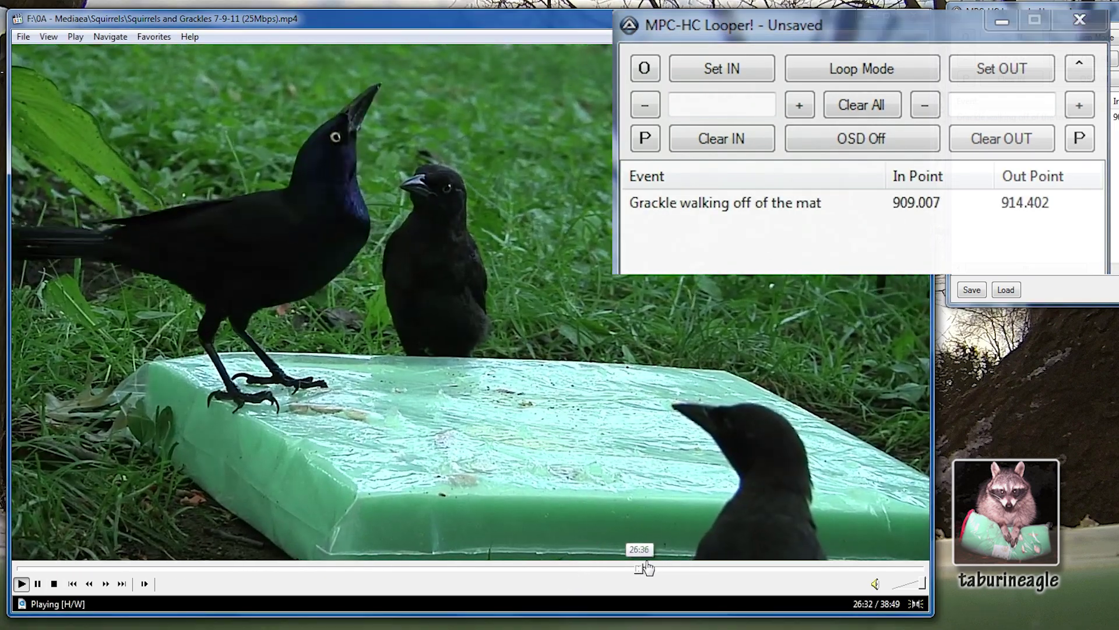
left_click_drag(647, 568, 781, 575)
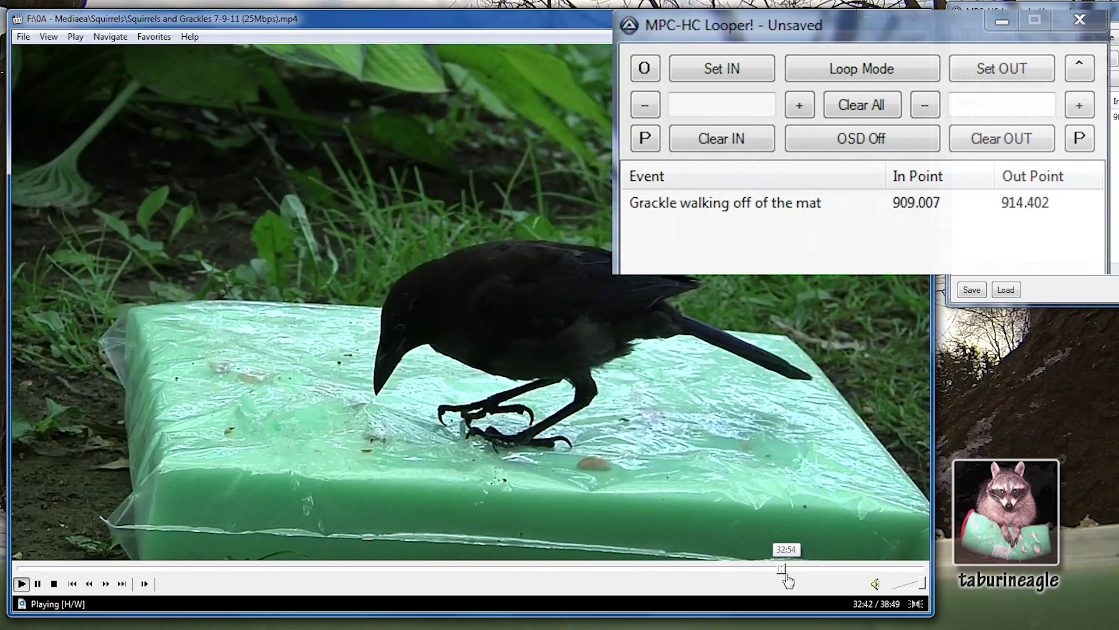
key("i")
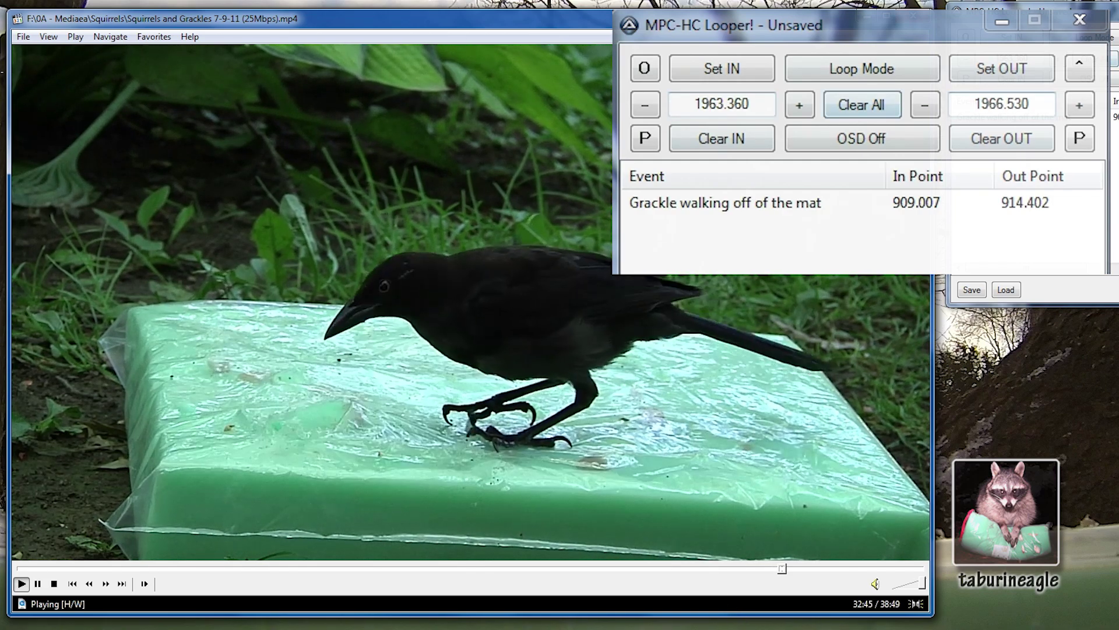
Add the current loop to the event list as "Grackle pecking at the bag"
key("e")
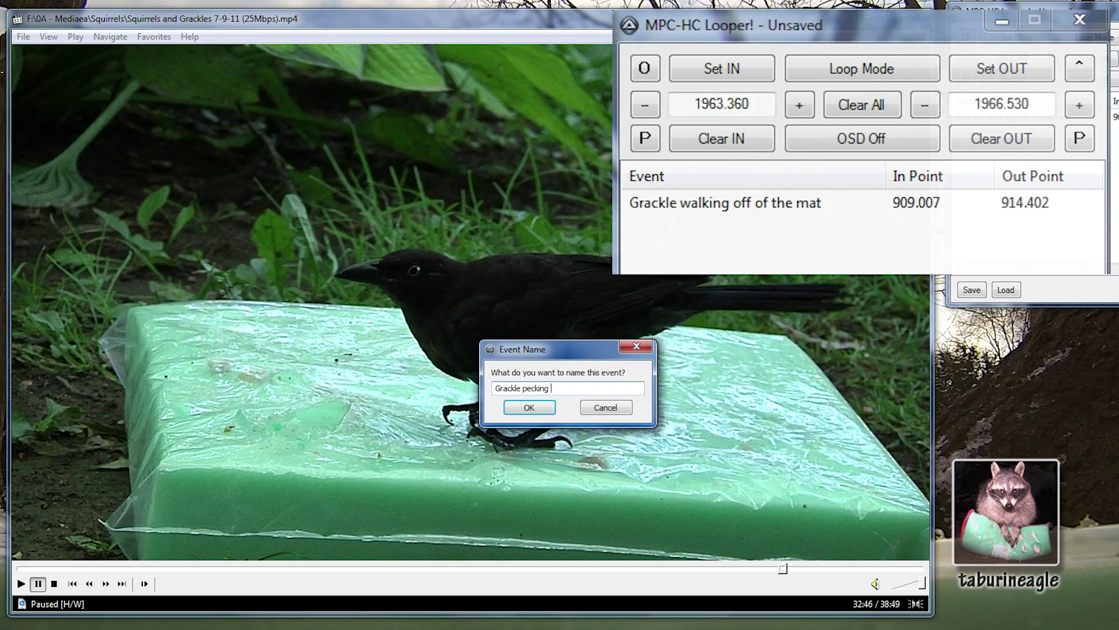
type("Grackle pecking at the bag")
key("Return")
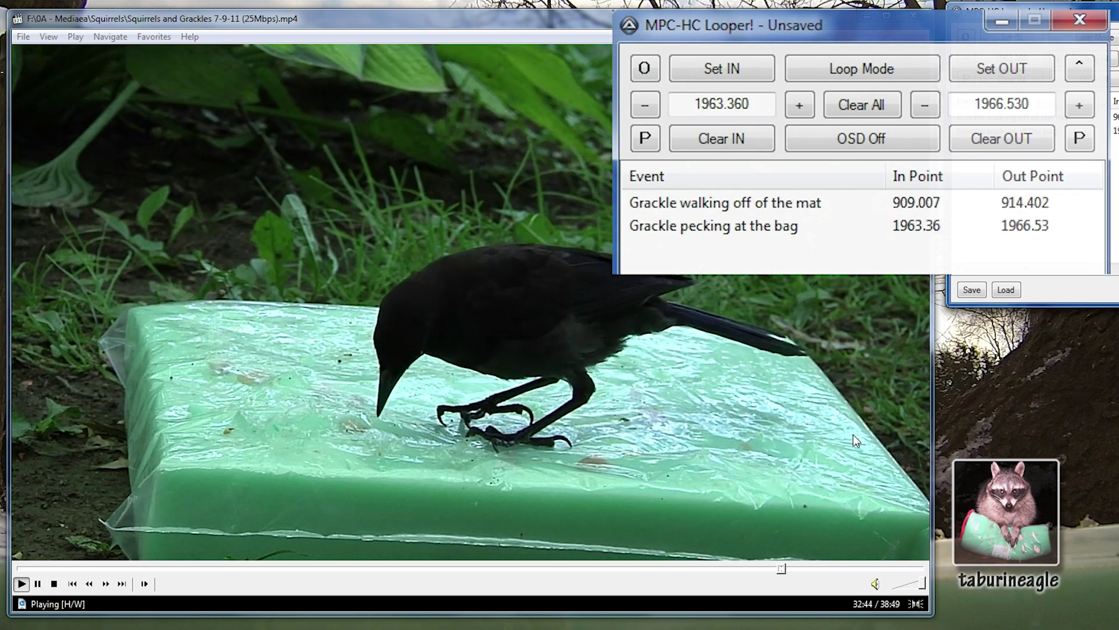
Seek to about 36:33 and mark a loop of the squirrel from 2193.644 to 2198.074
left_click(871, 568)
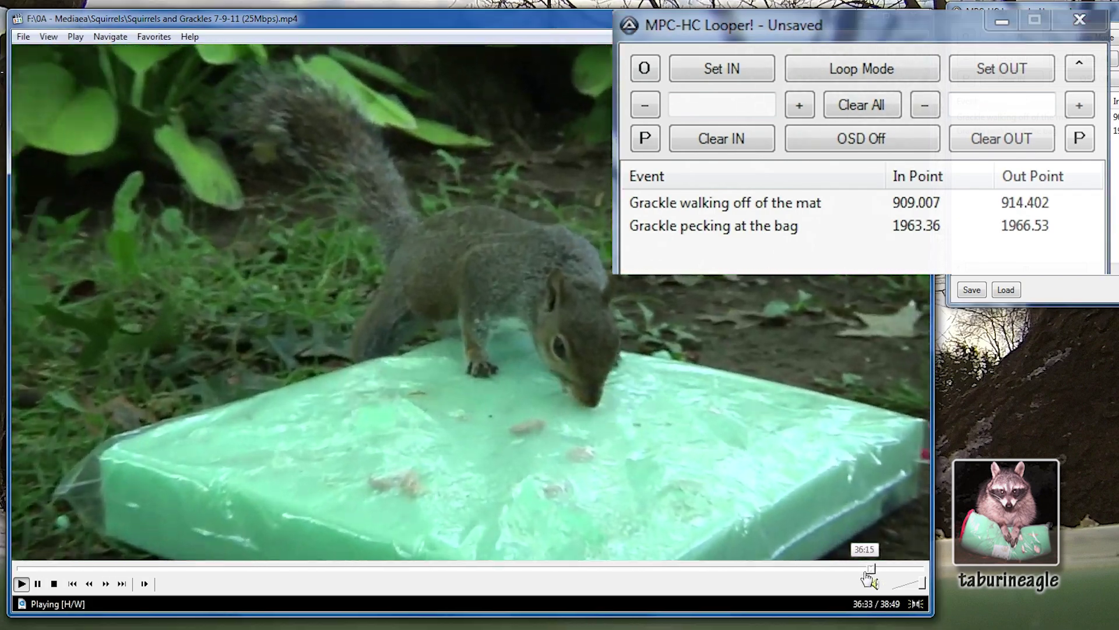
key("i")
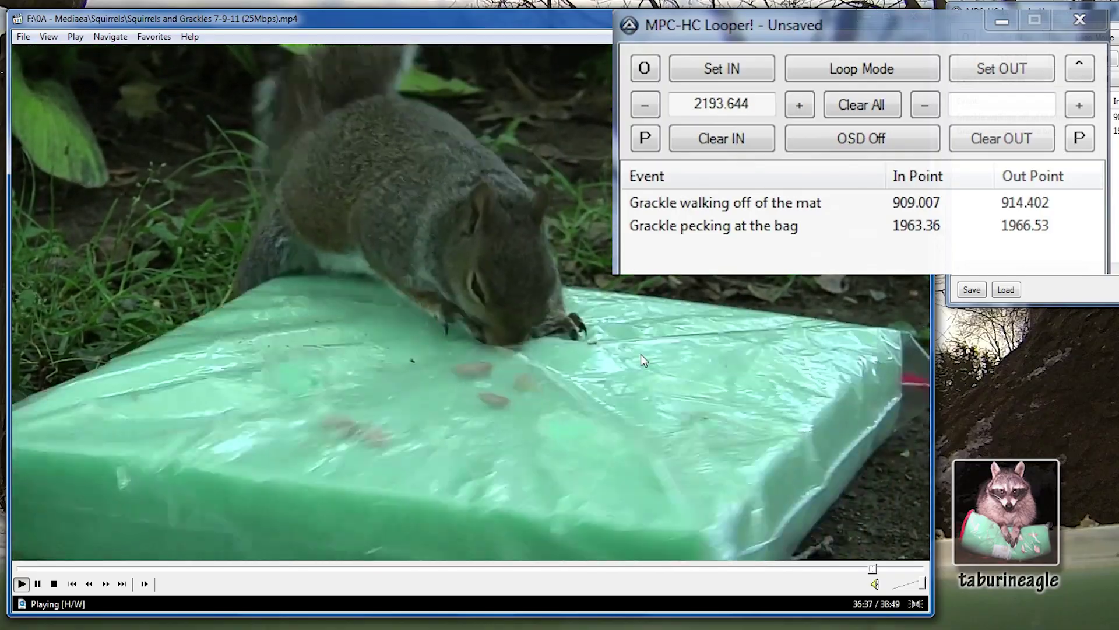
key("o")
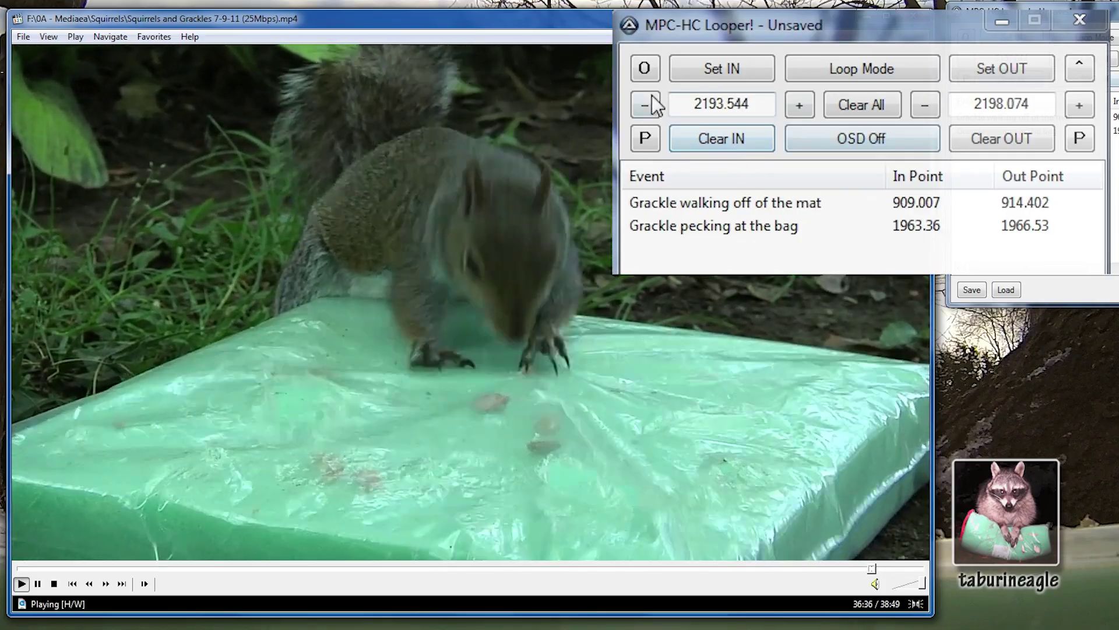
Nudge the squirrel loop's in point back to 2193.044
left_click(651, 103)
left_click(651, 100)
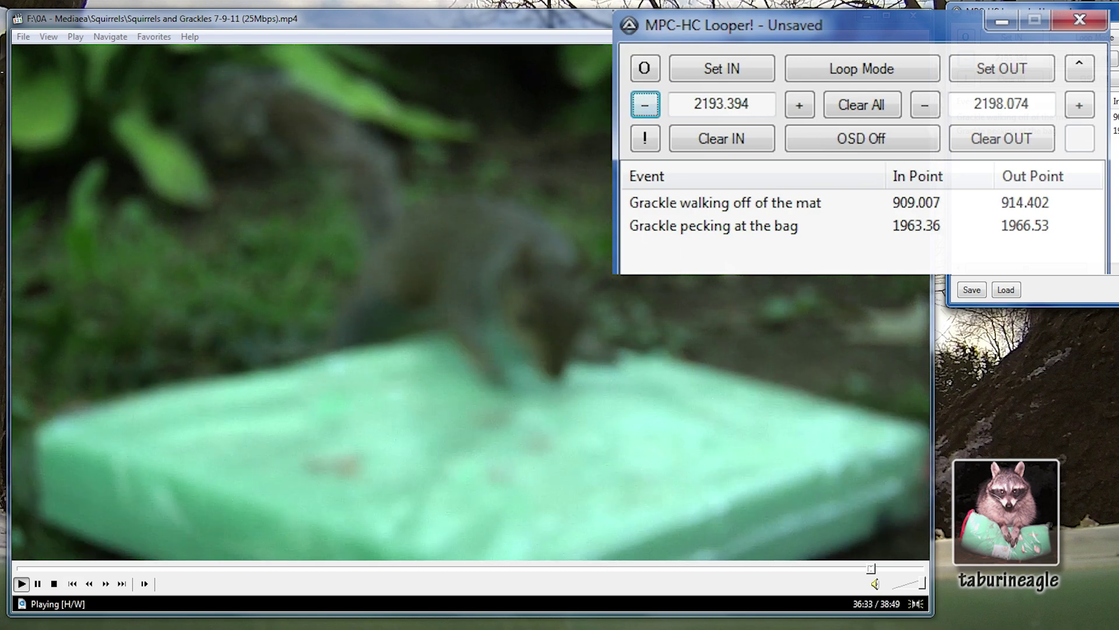
left_click(651, 100)
left_click(651, 100)
left_click(651, 100)
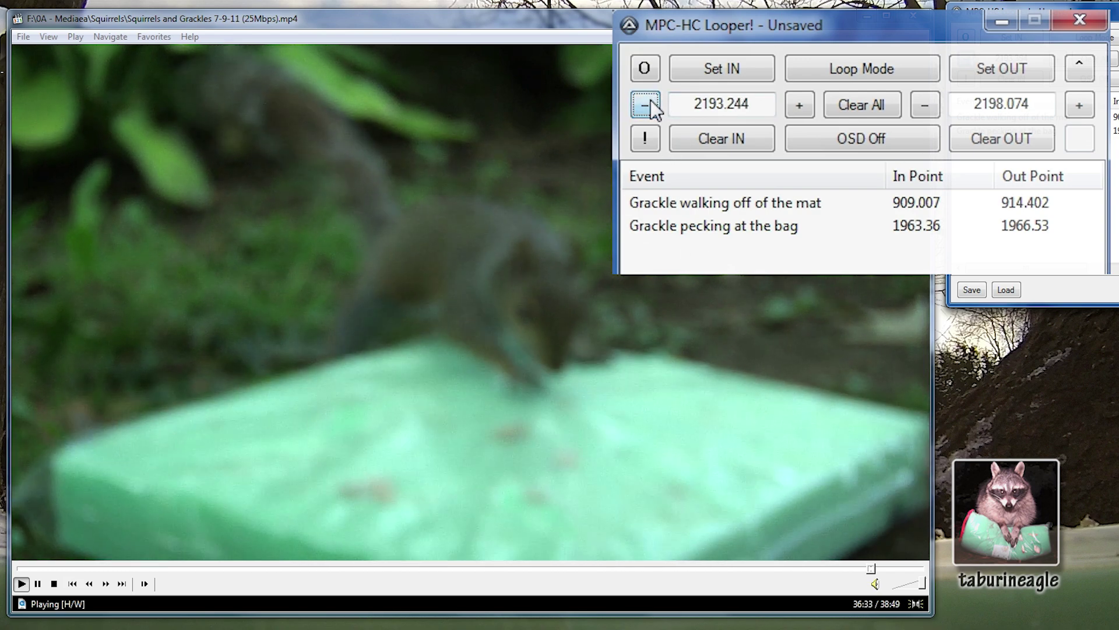
left_click(651, 100)
left_click(651, 100)
left_click(651, 99)
left_click(650, 99)
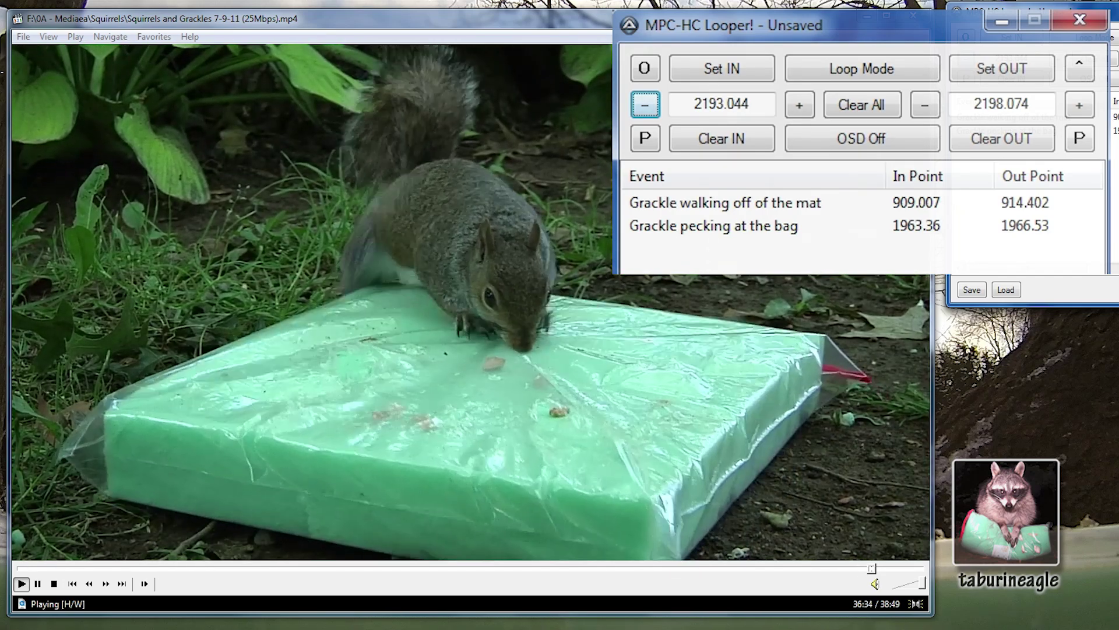
Add the current loop to the event list as "Squirrel getting nut out of the feeder"
key("e")
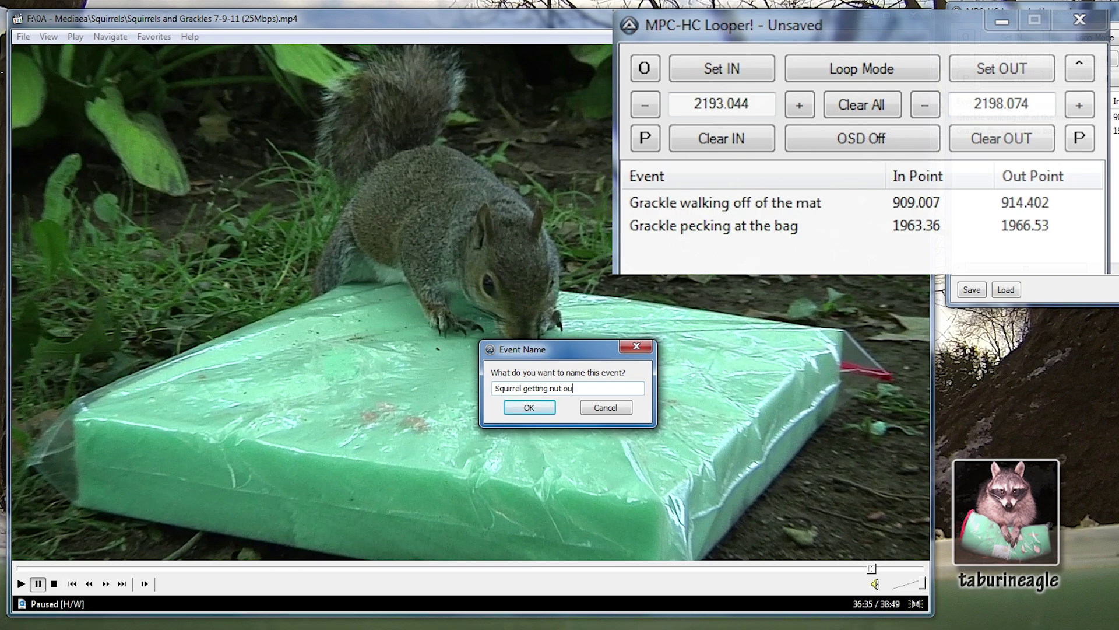
key("Return")
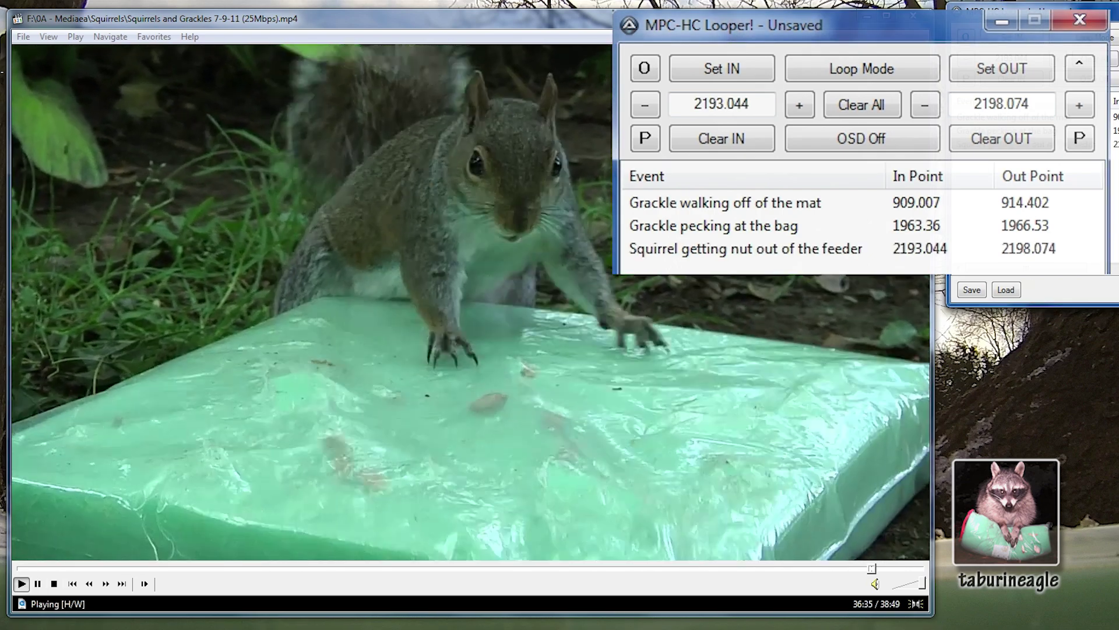
Play back the three saved events by switching between them in the event list, ending on "Grackle pecking at the bag"
left_click(790, 226)
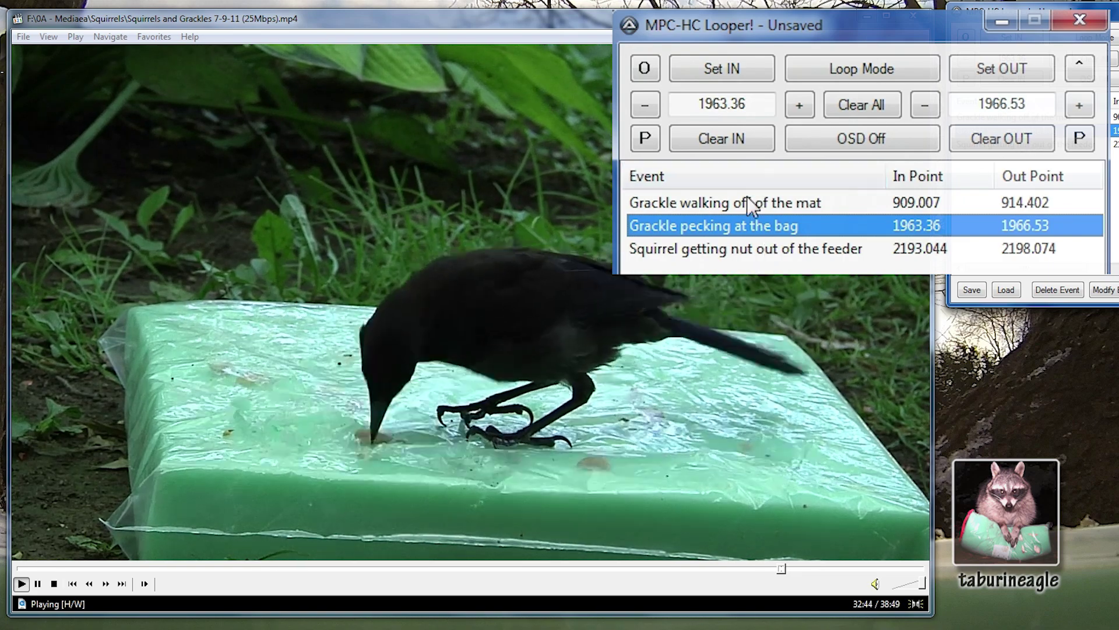
left_click(746, 203)
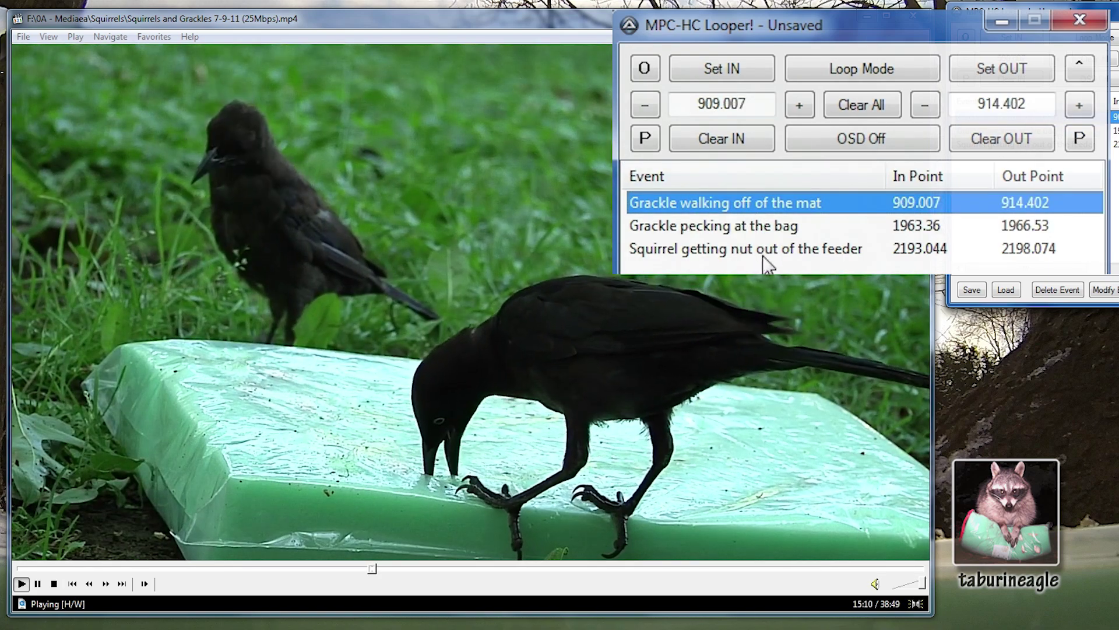
left_click(766, 248)
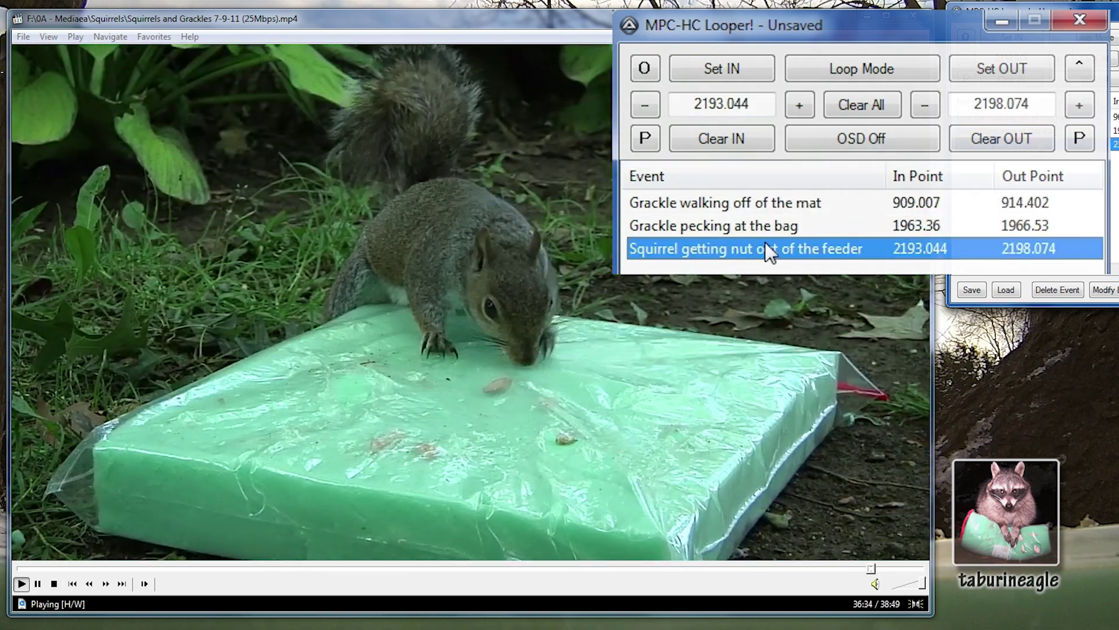
left_click(766, 226)
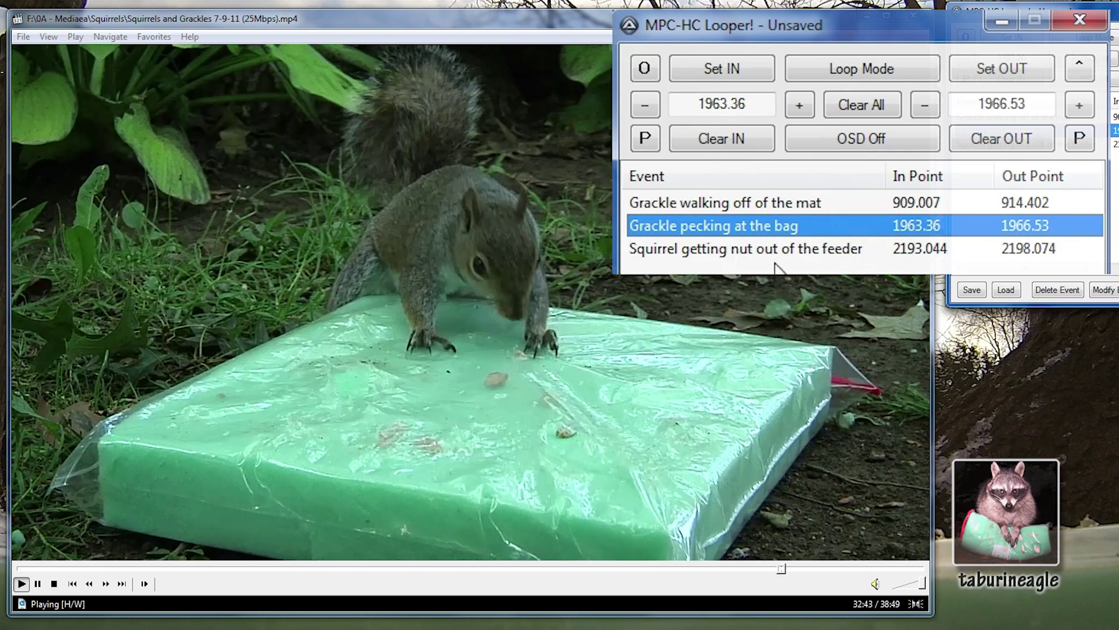
Play the "Grackle walking off of the mat" and "Squirrel getting nut out of the feeder" events, and inspect the filenames stored in the event list
key("Up")
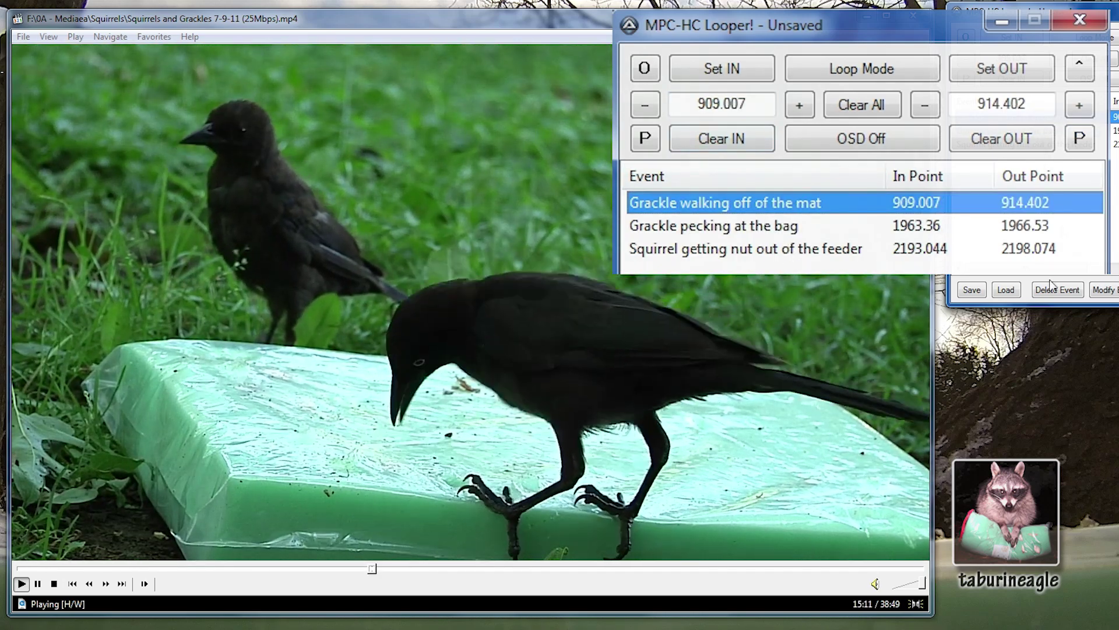
left_click(745, 248)
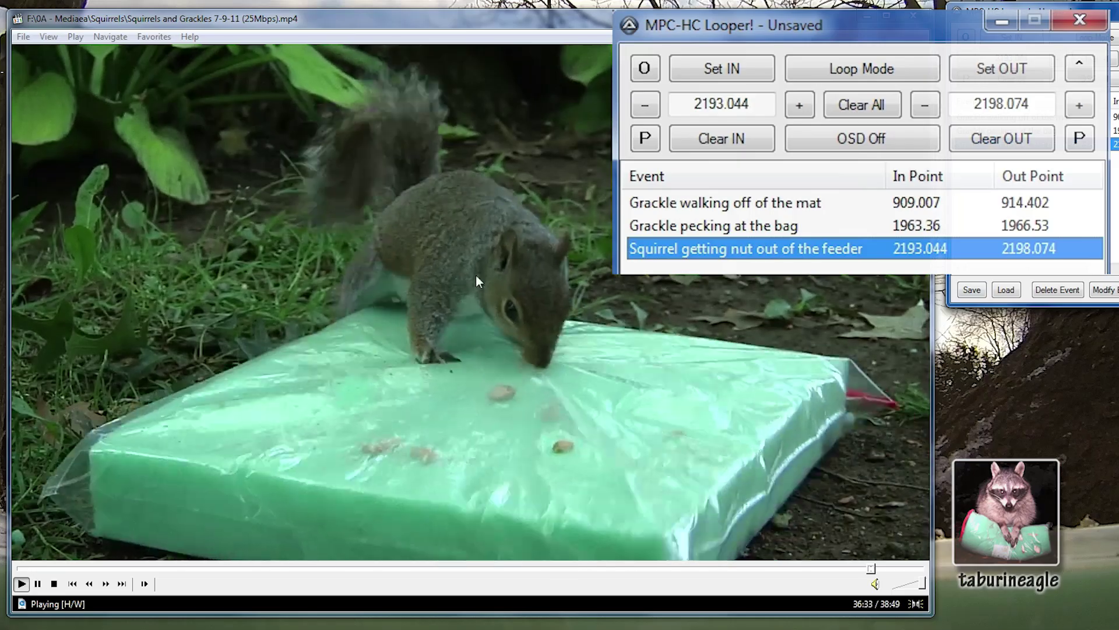
scroll(863, 227, "right", 5)
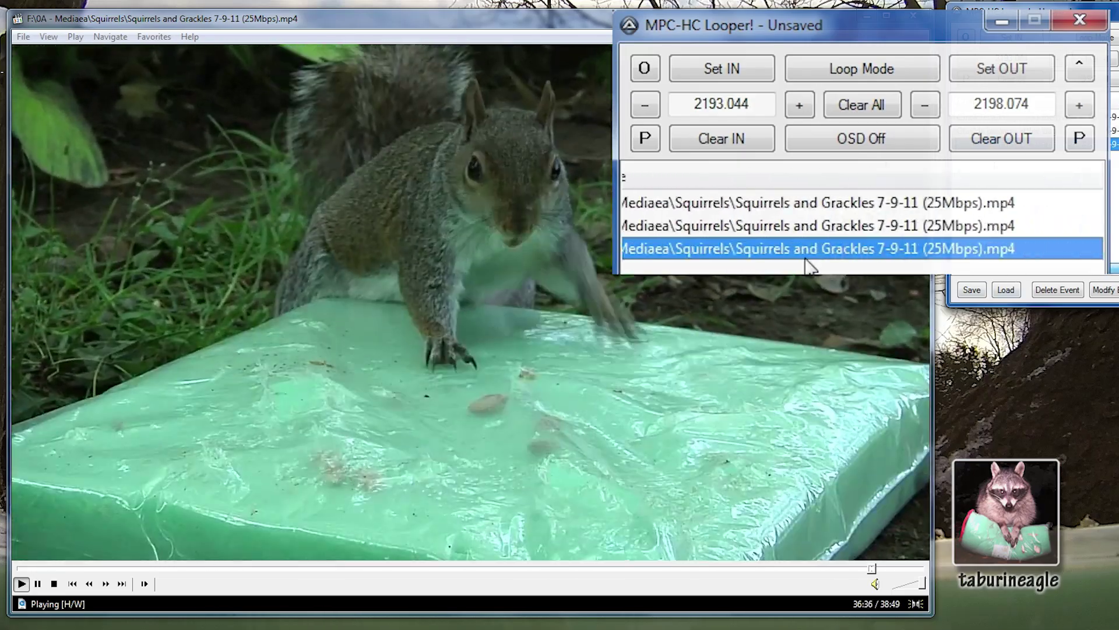
scroll(710, 225, "left", 3)
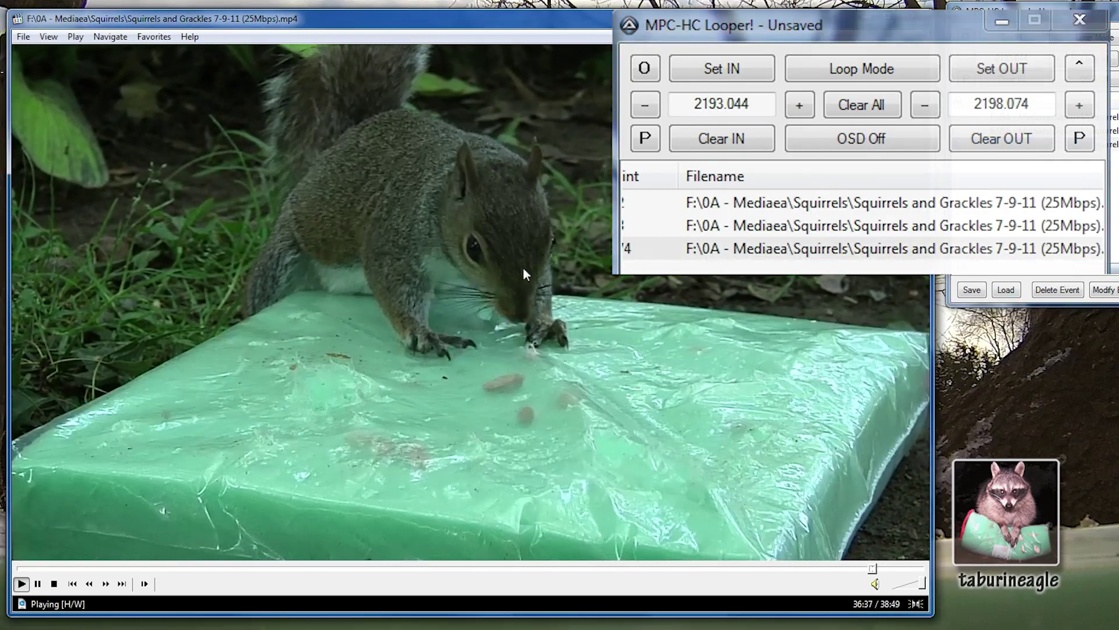
Switch to the video "Release 17 - Morning Snow Coon!" and mark a loop of the raccoon from 9.230 to 18.141
left_click(523, 269)
key("alt+Tab")
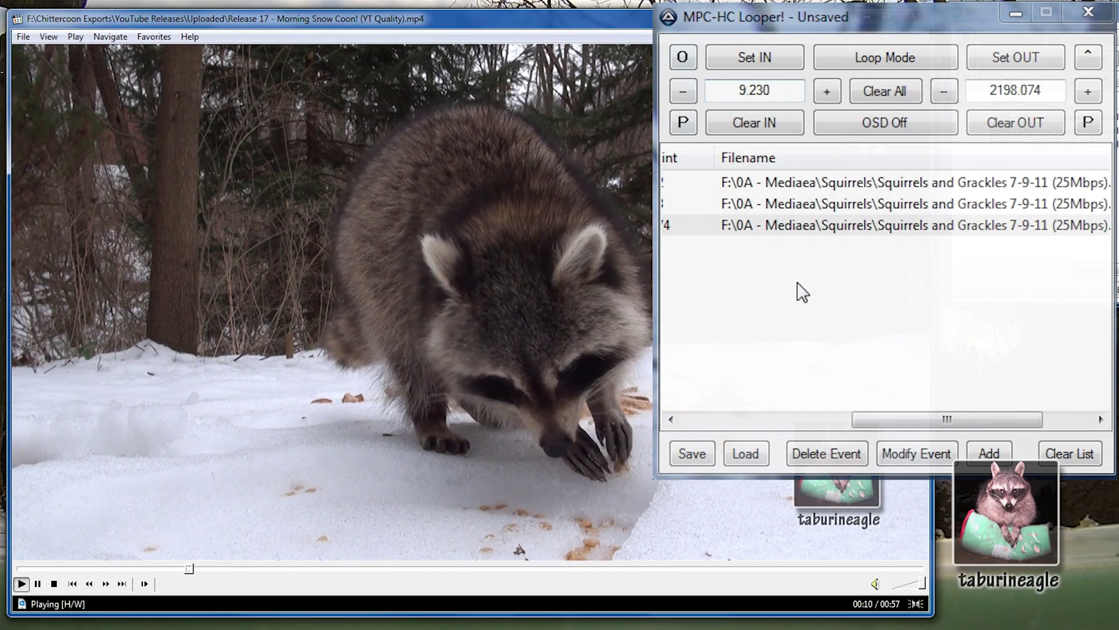
left_click_drag(907, 419, 737, 420)
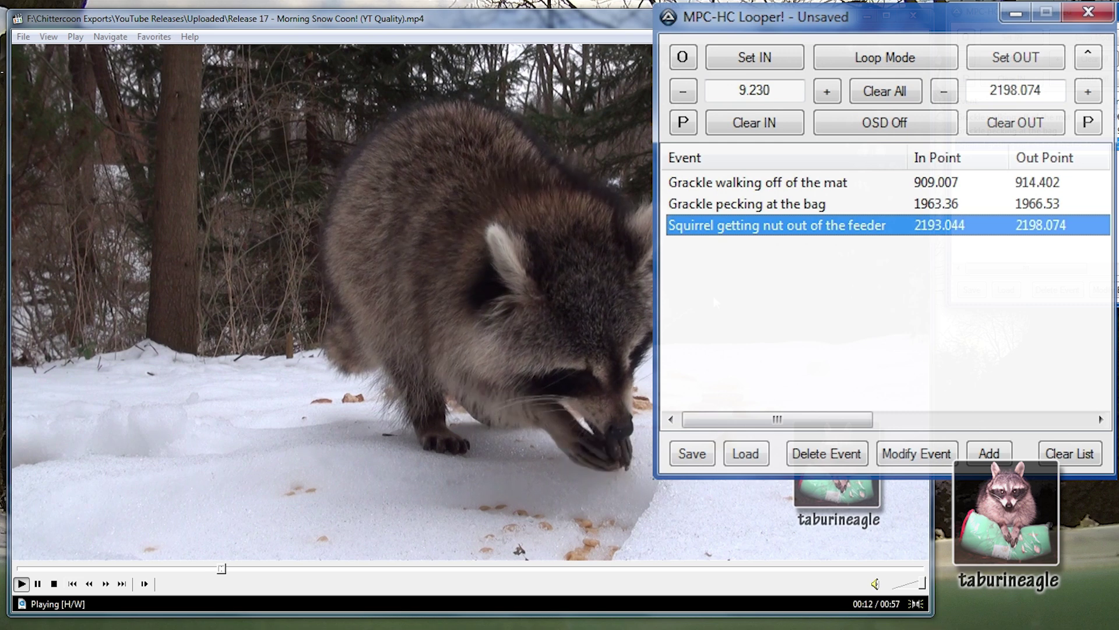
key("o")
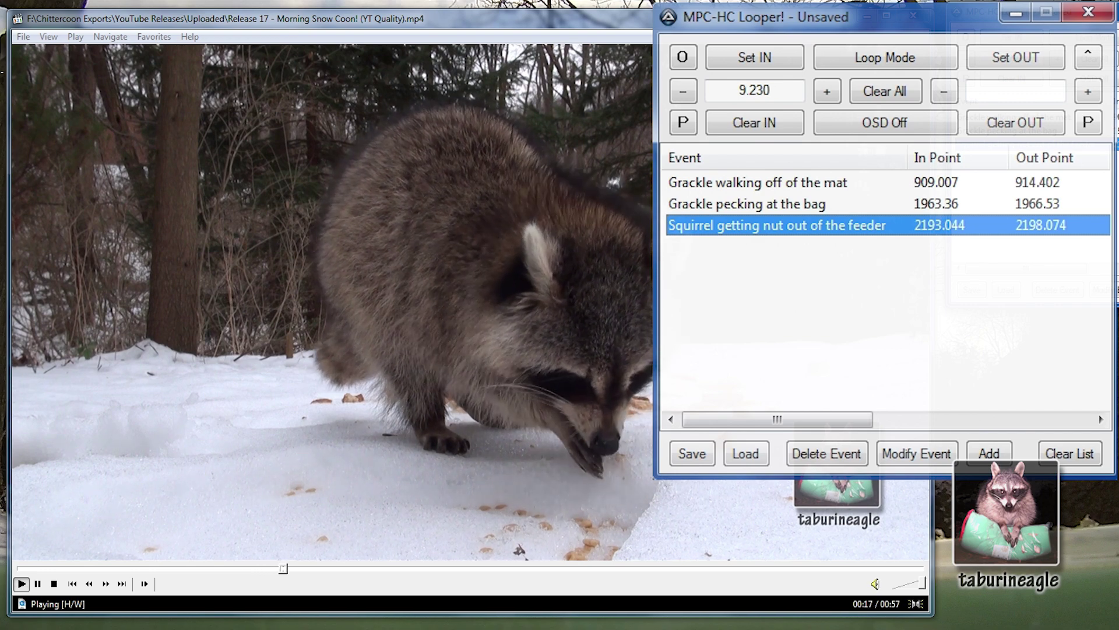
key("ctrl+o")
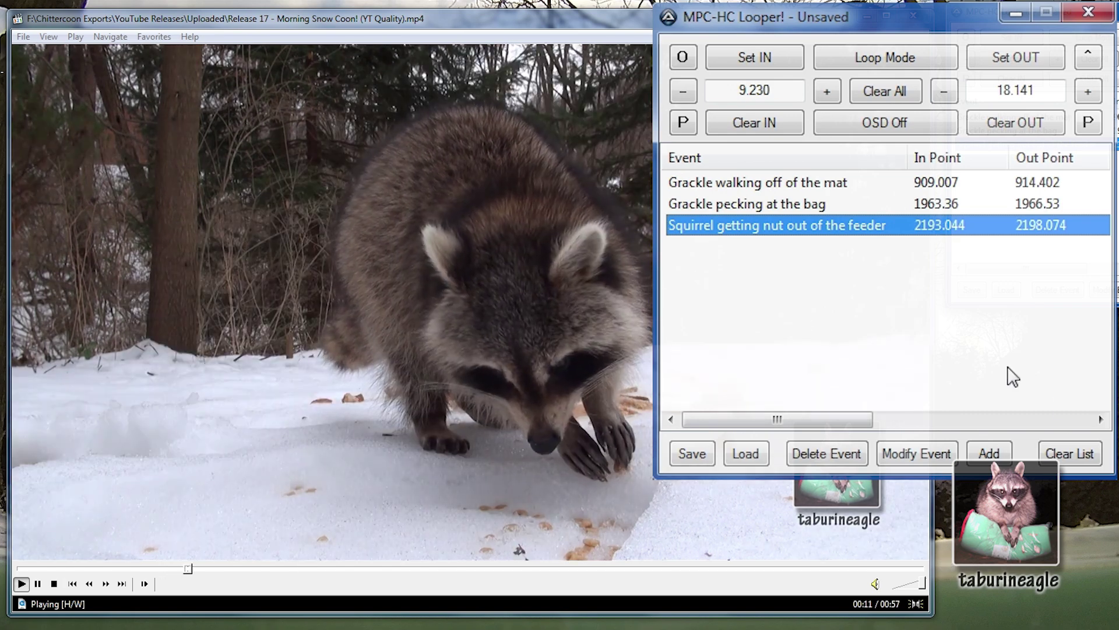
Add the current loop to the event list as "Raccoon getting cheerio"
left_click(990, 453)
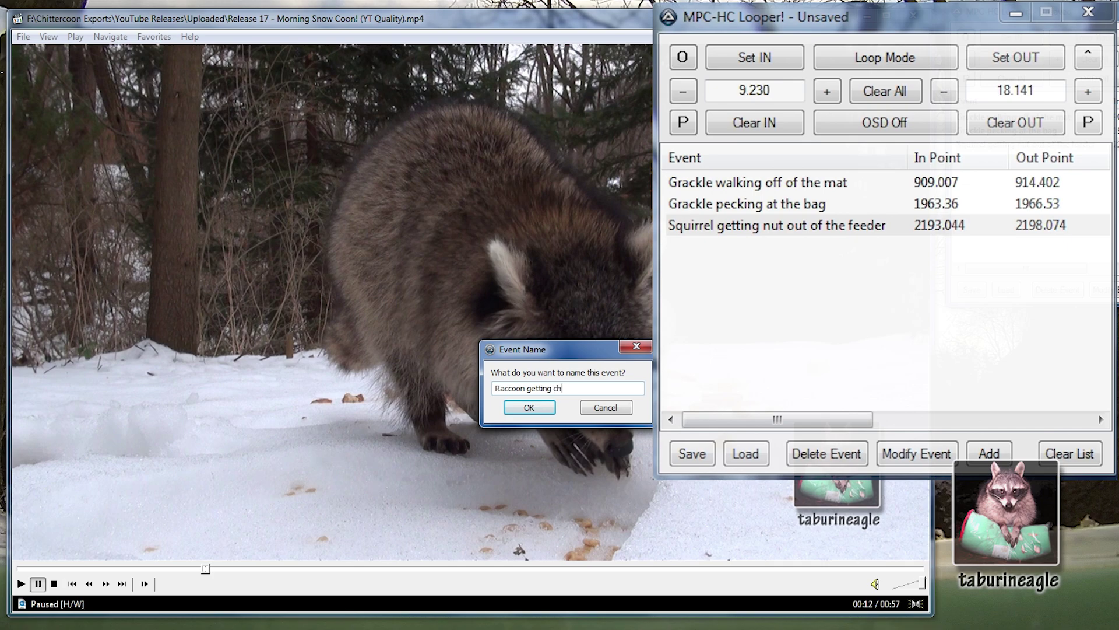
type("Raccoon getting cheerio")
key("Return")
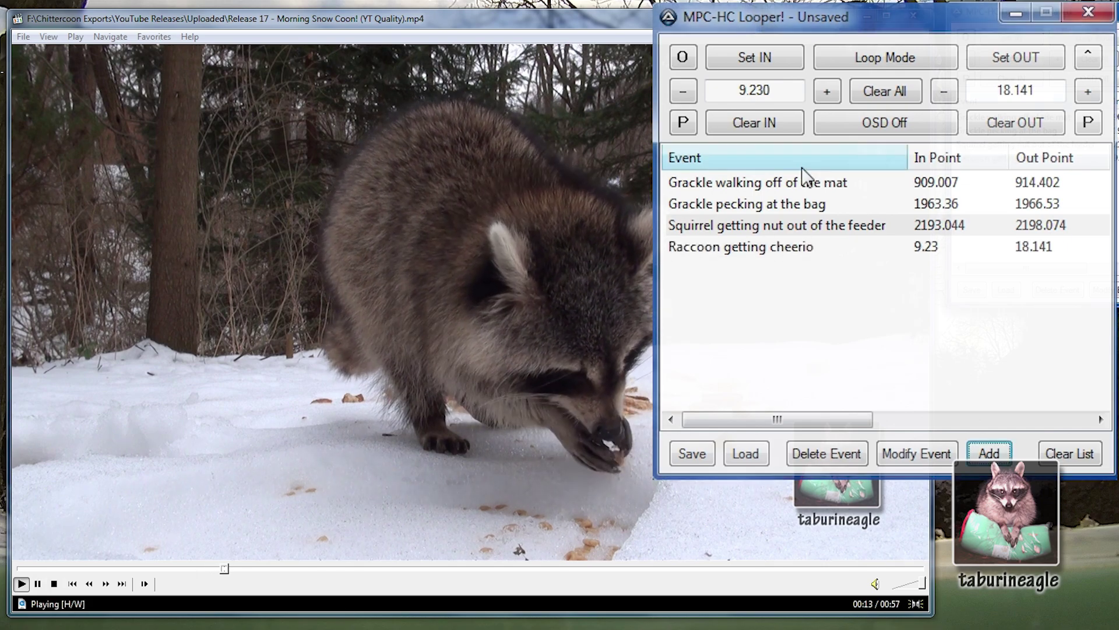
Play back the grackle pecking, squirrel feeder and raccoon events to switch between loops from different video files
double_click(785, 203)
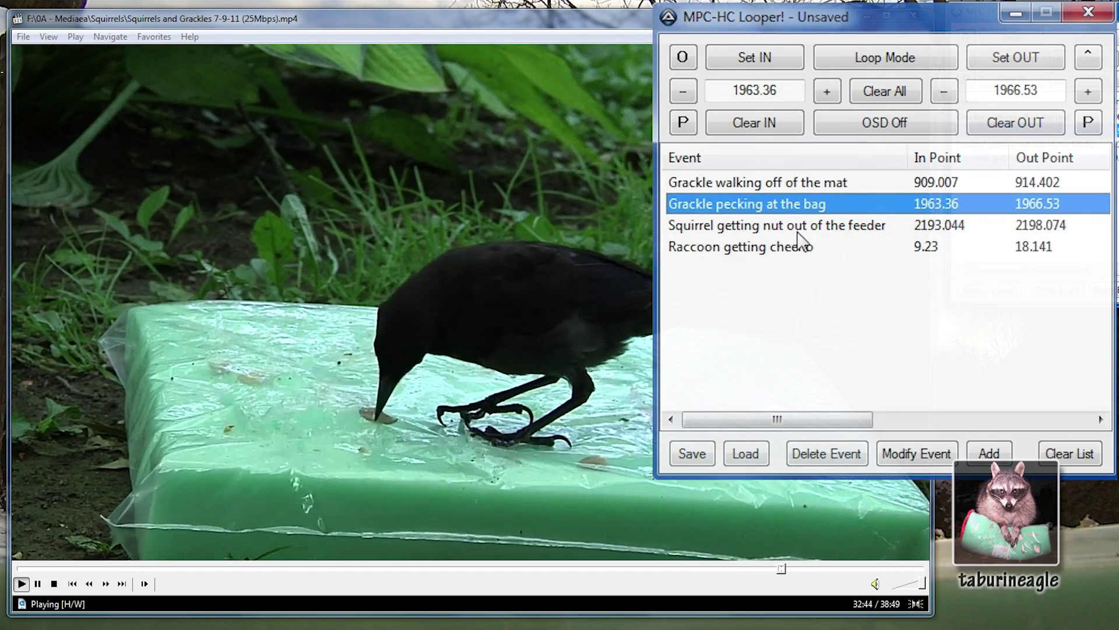
double_click(798, 228)
double_click(763, 247)
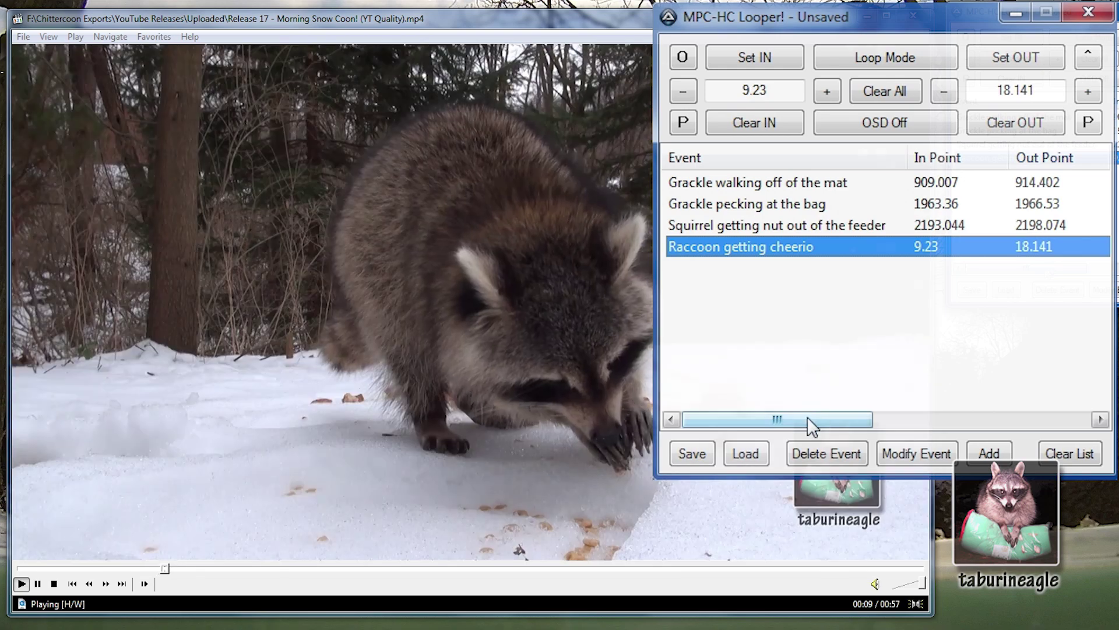
double_click(763, 205)
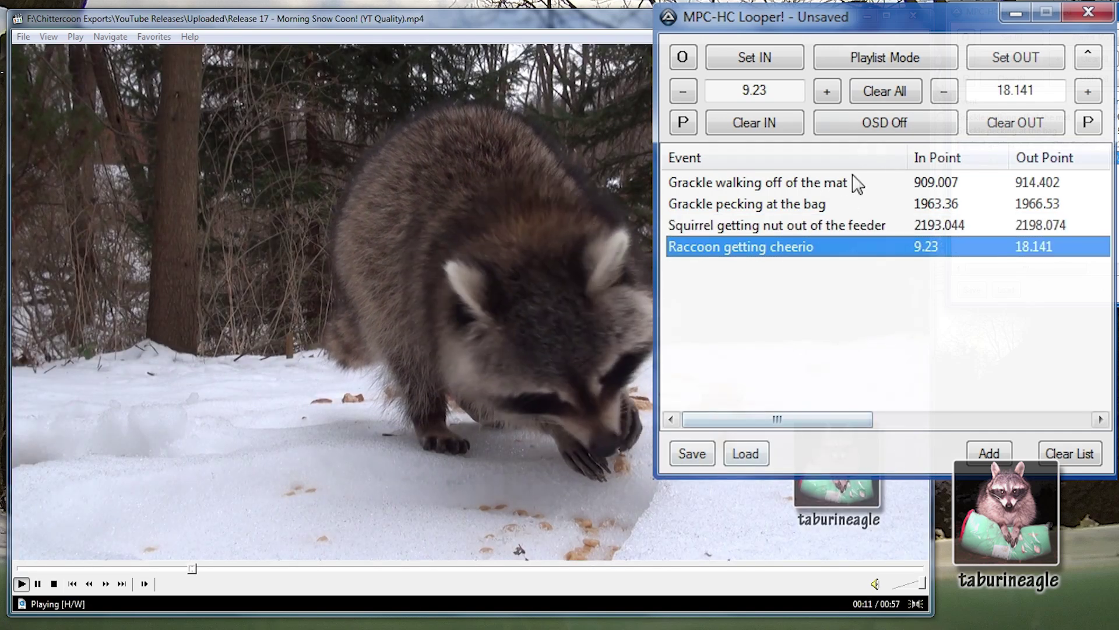
Set playback to Loop Mode, pause the raccoon video and open "Release 12 - LemurSquirrels! (YT Quality).mp4"
left_click(877, 59)
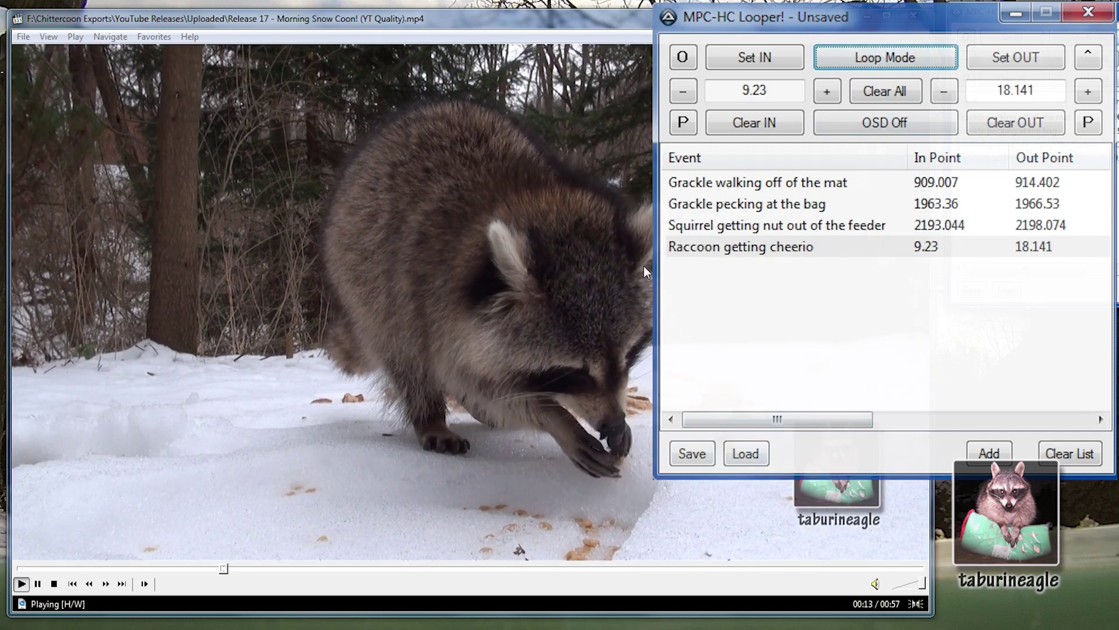
key("space")
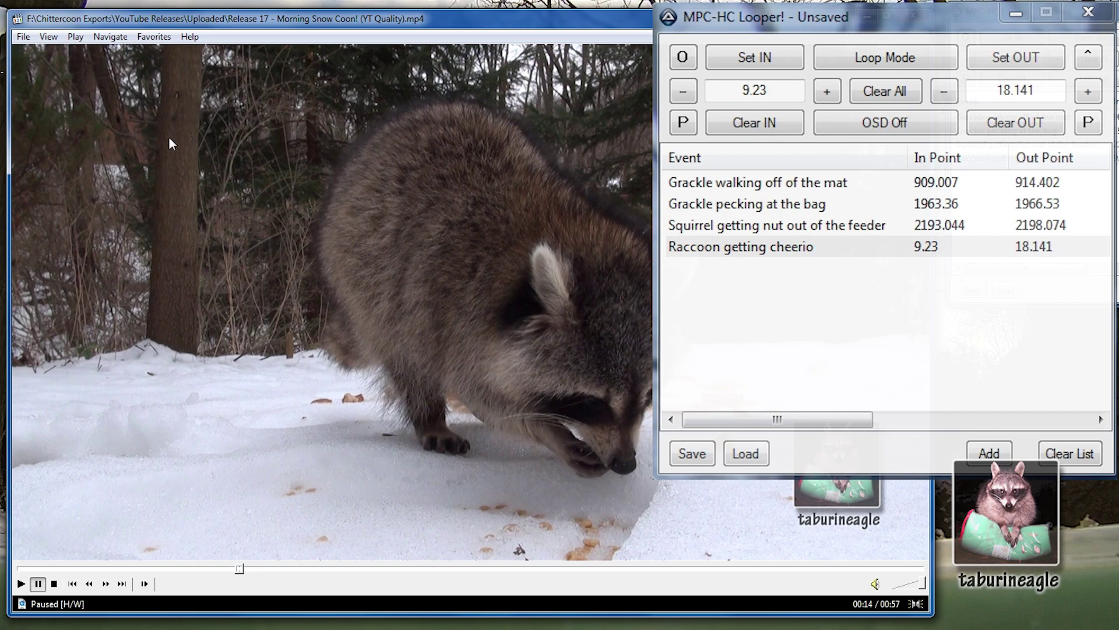
key("super+e")
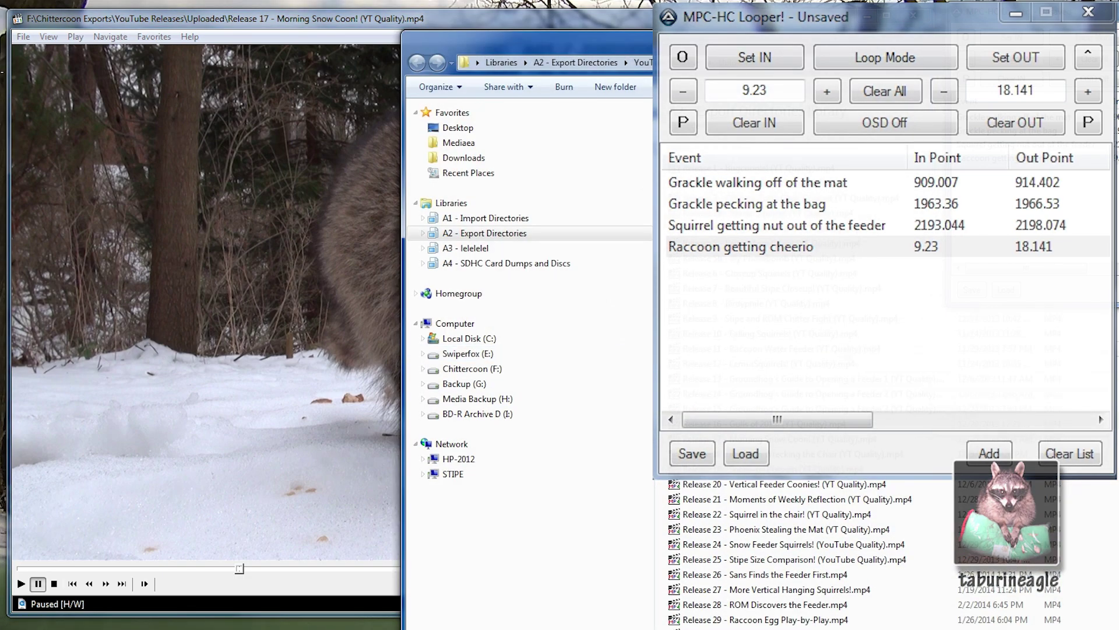
key("Return")
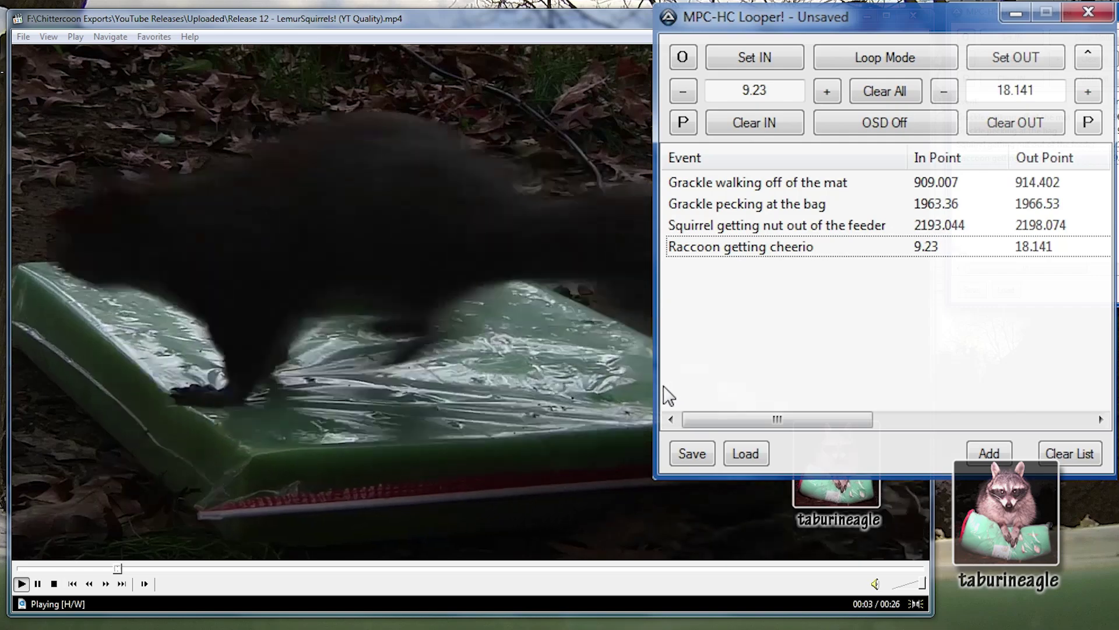
Mark a loop of the squirrel's pounce ending at 3.499, and adjust its in point to 2.487 while previewing
left_click(665, 396)
key("]")
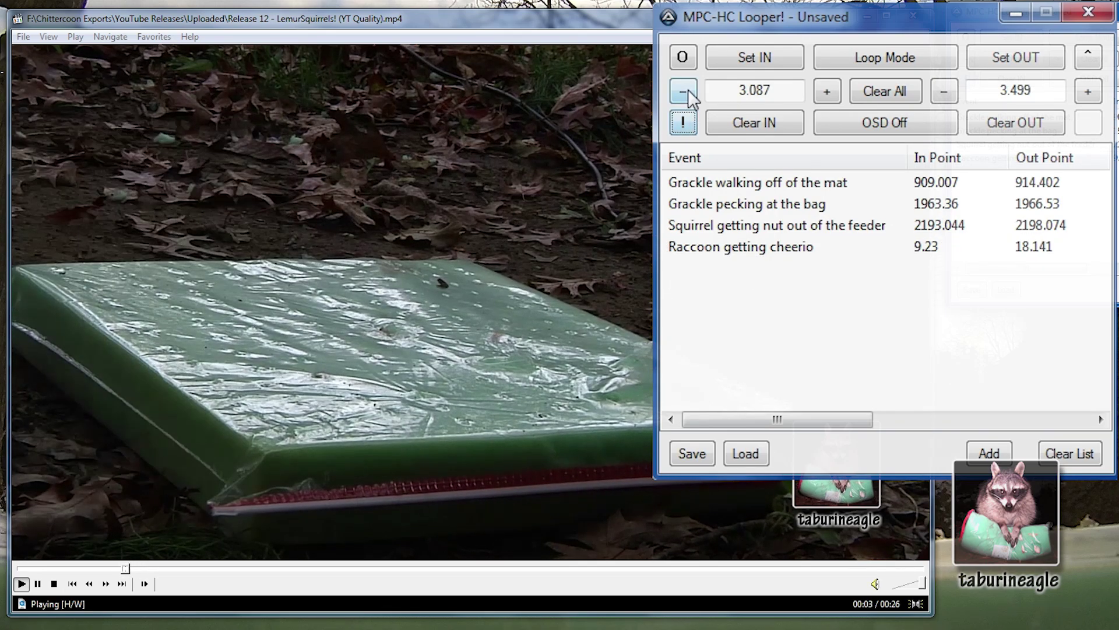
left_click(688, 91)
left_click(688, 91)
left_click(688, 91)
left_click(687, 91)
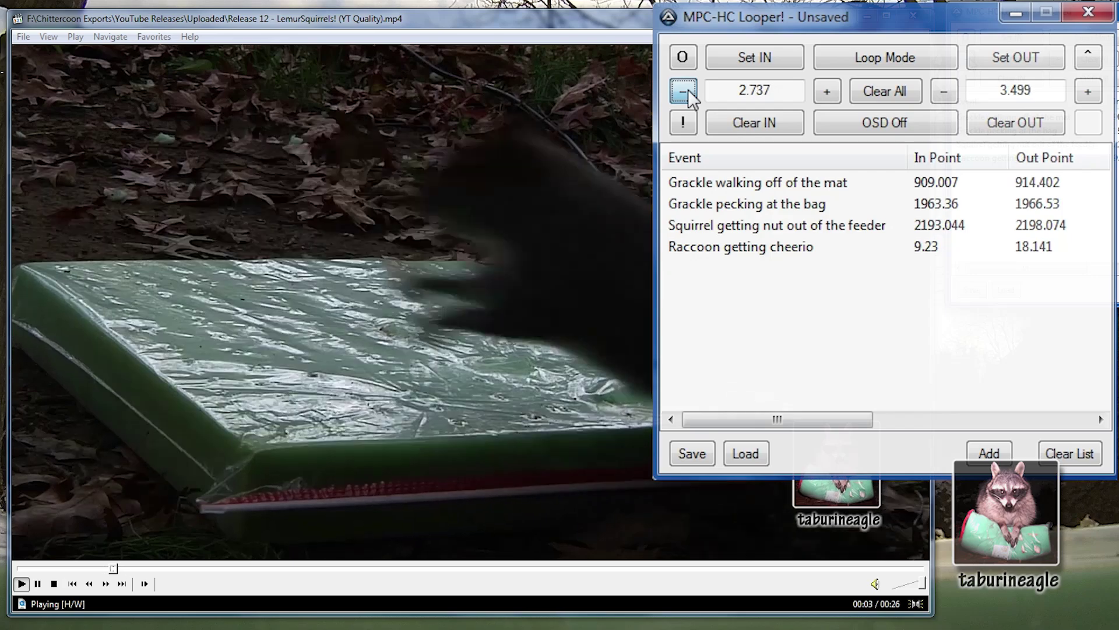
left_click(688, 91)
left_click(688, 91)
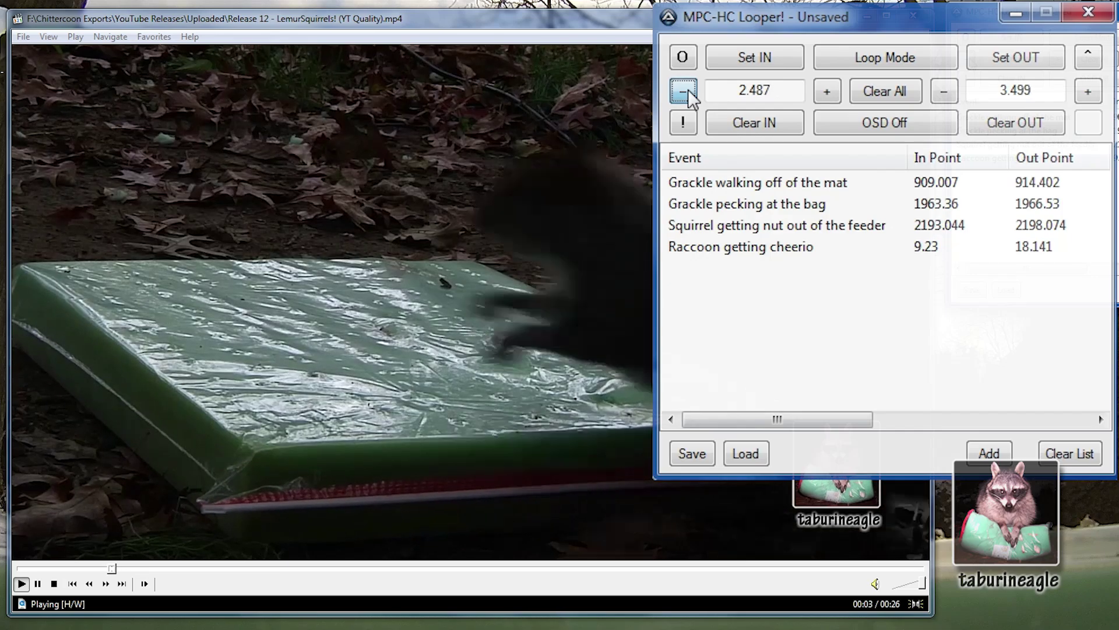
left_click(677, 125)
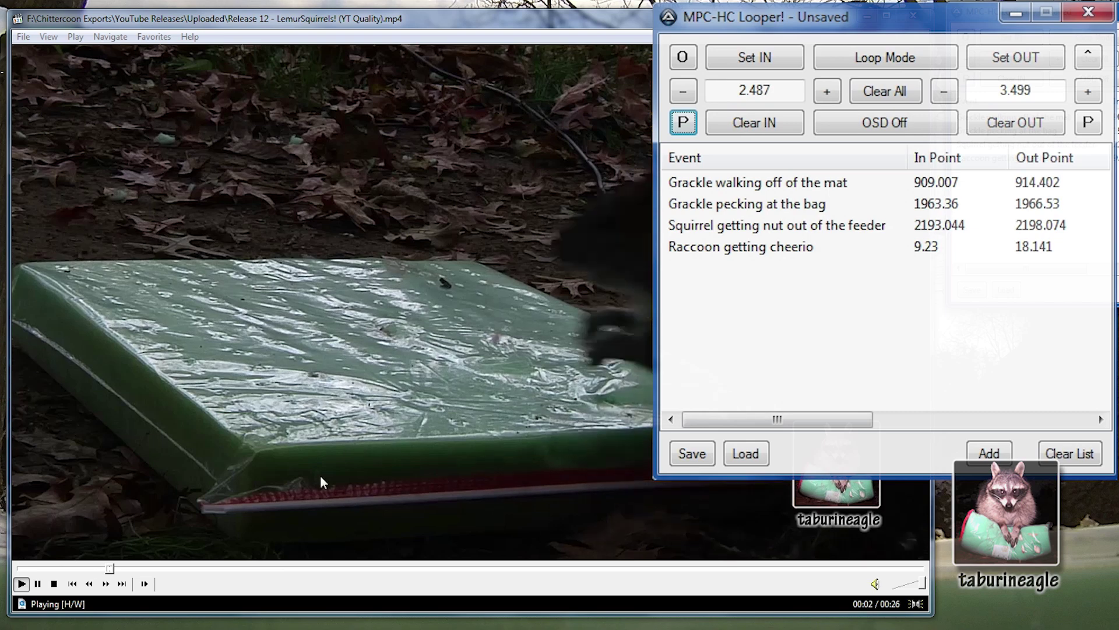
Add the current loop to the event list as "Squirrel pouncing on the mat"
left_click(975, 459)
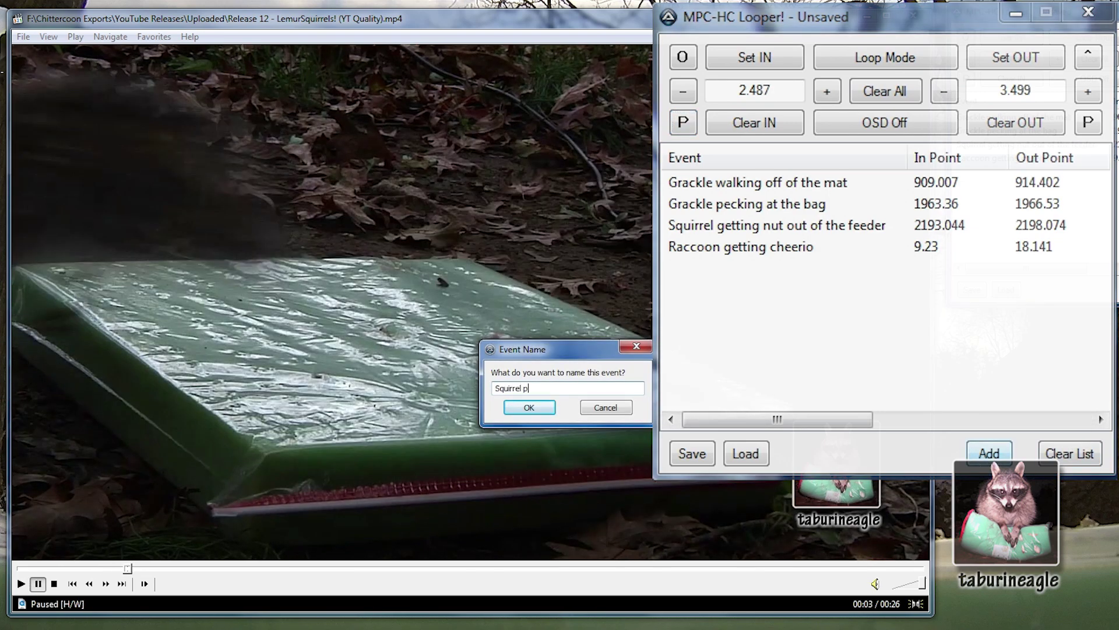
type("Squirrel pouncing on the mat")
key("Return")
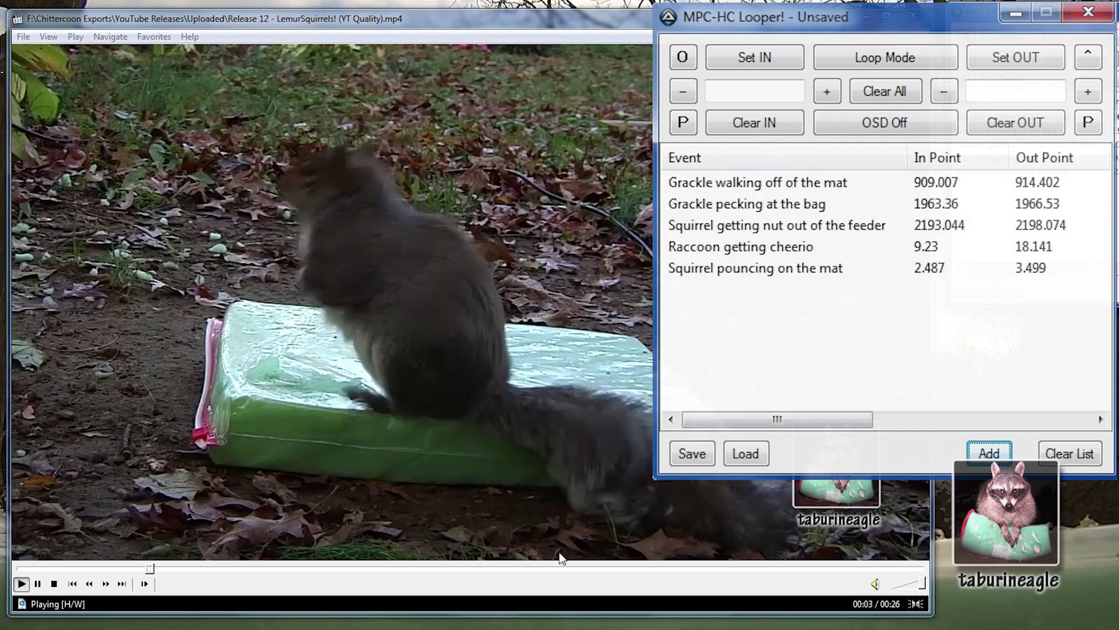
Seek past the middle of the video and mark a loop of the squirrel at the mat from 19.064 to 20.354
left_click(512, 568)
key("i")
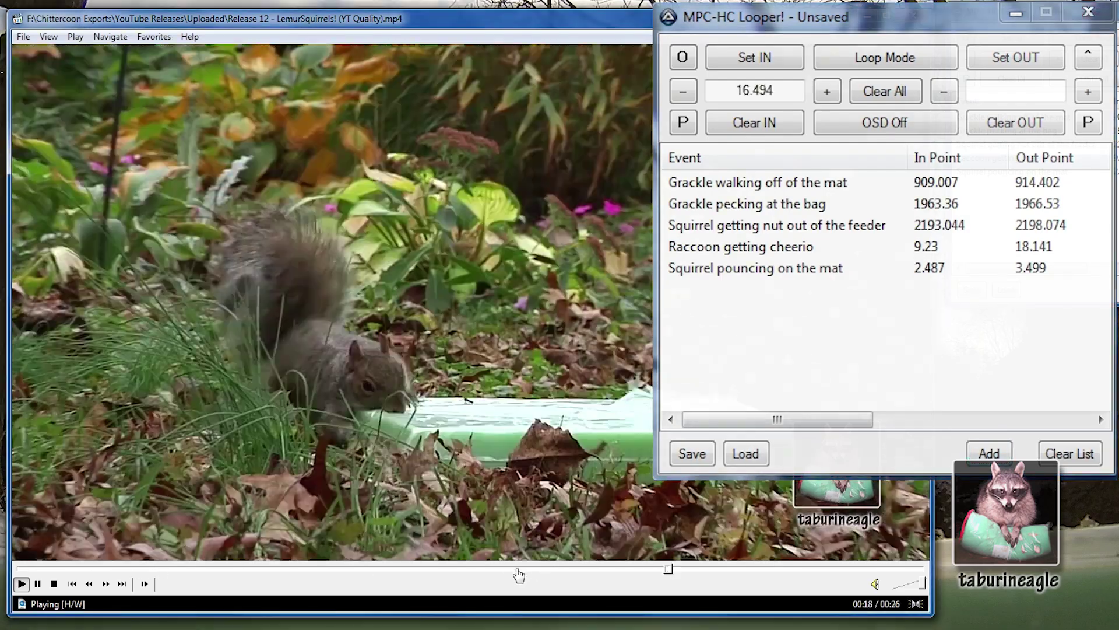
key("i")
key("o")
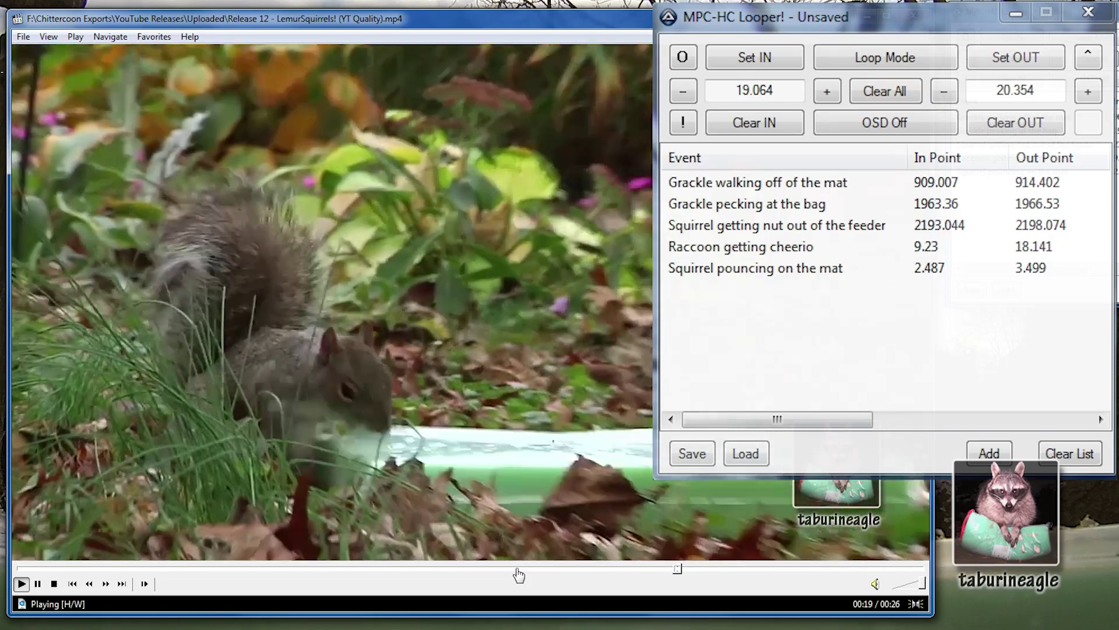
Nudge the current loop's in point back to 18.464 while previewing it
left_click(679, 383)
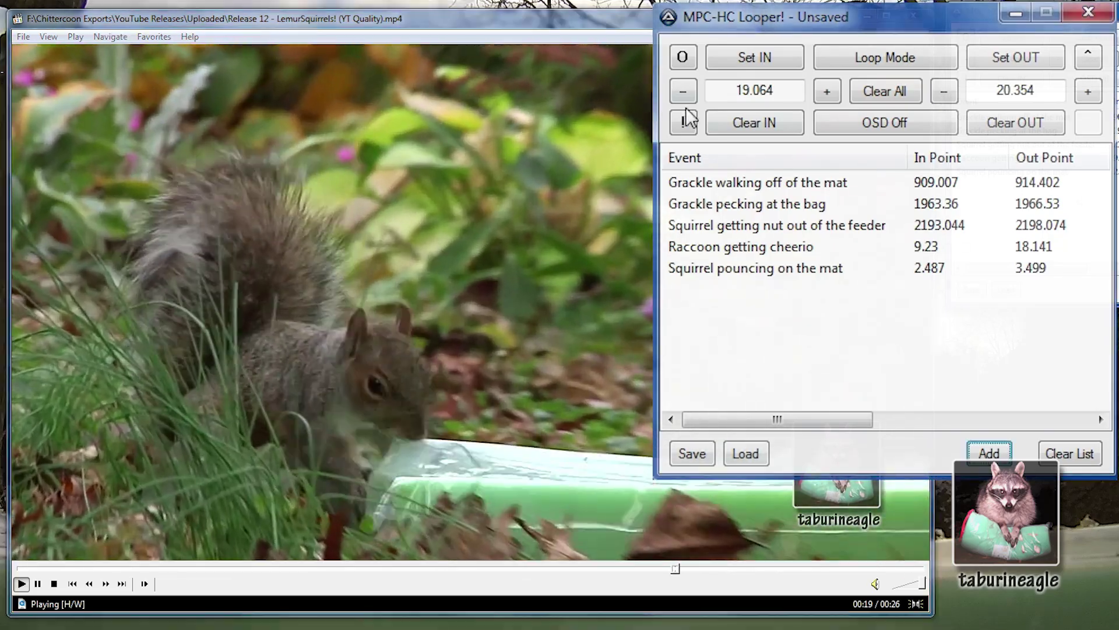
left_click(686, 101)
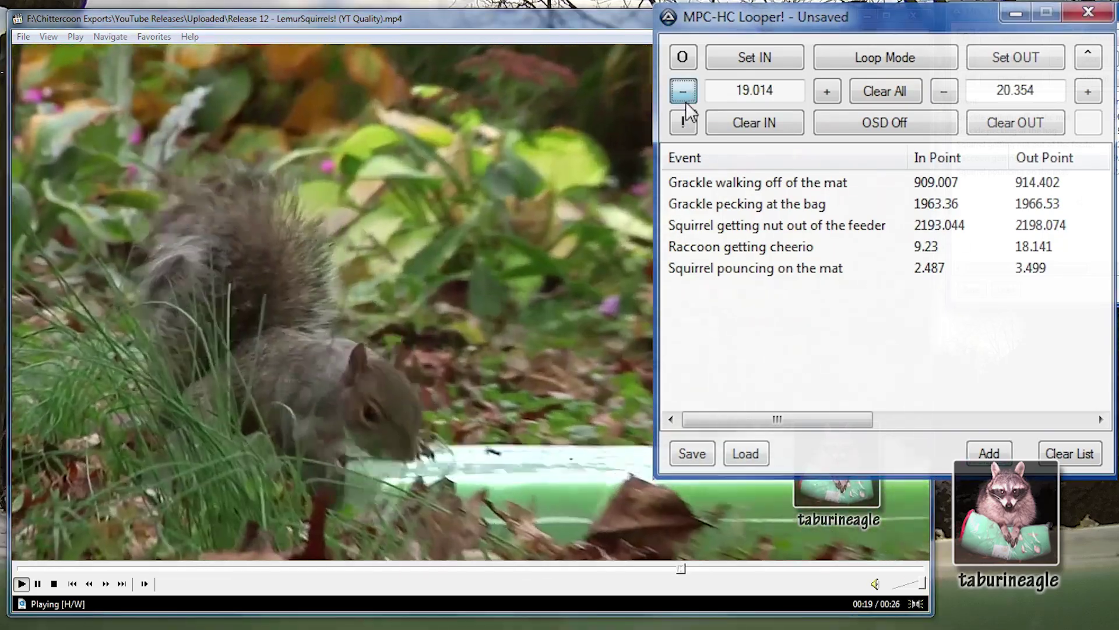
left_click(686, 101)
left_click(686, 101)
left_click(685, 102)
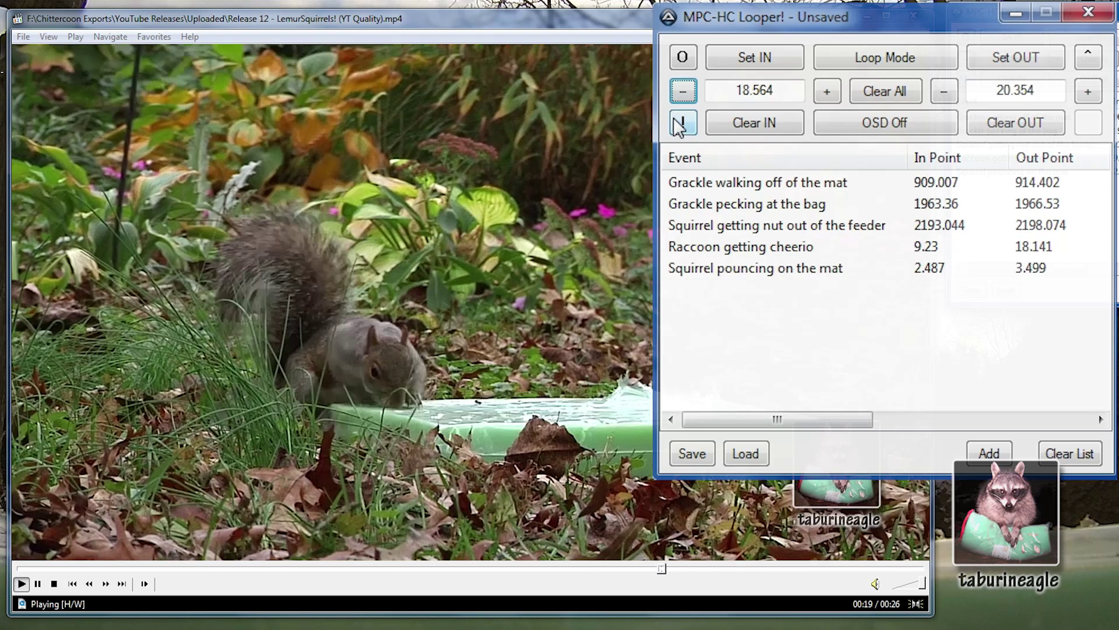
left_click(684, 91)
left_click(684, 91)
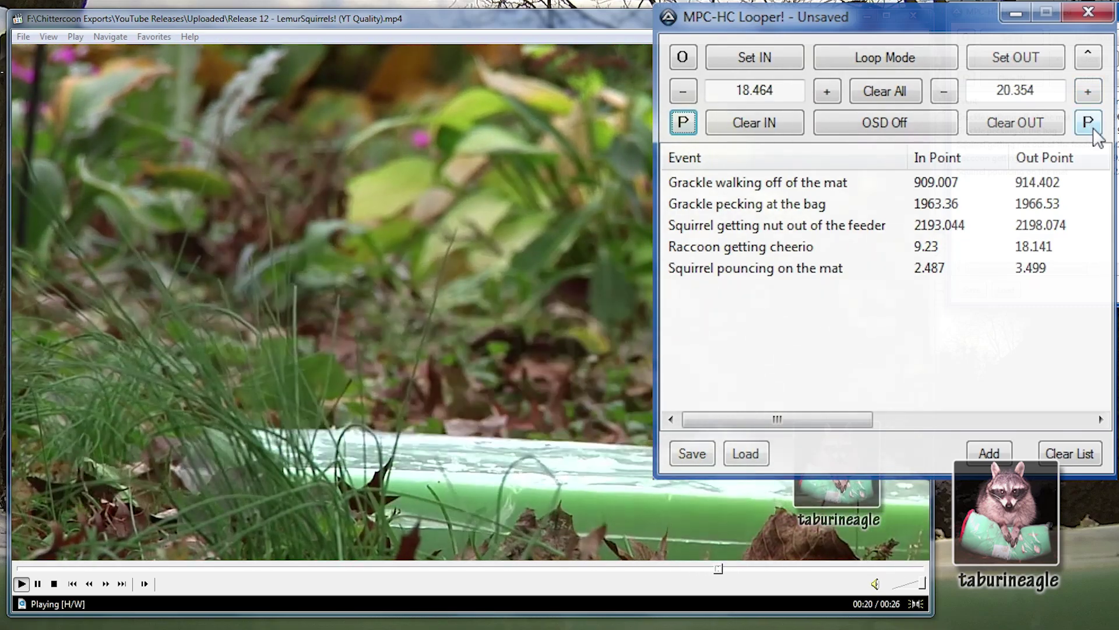
Preview the current loop's out point, fine-tune it to 20.504 and end the preview
left_click(1093, 127)
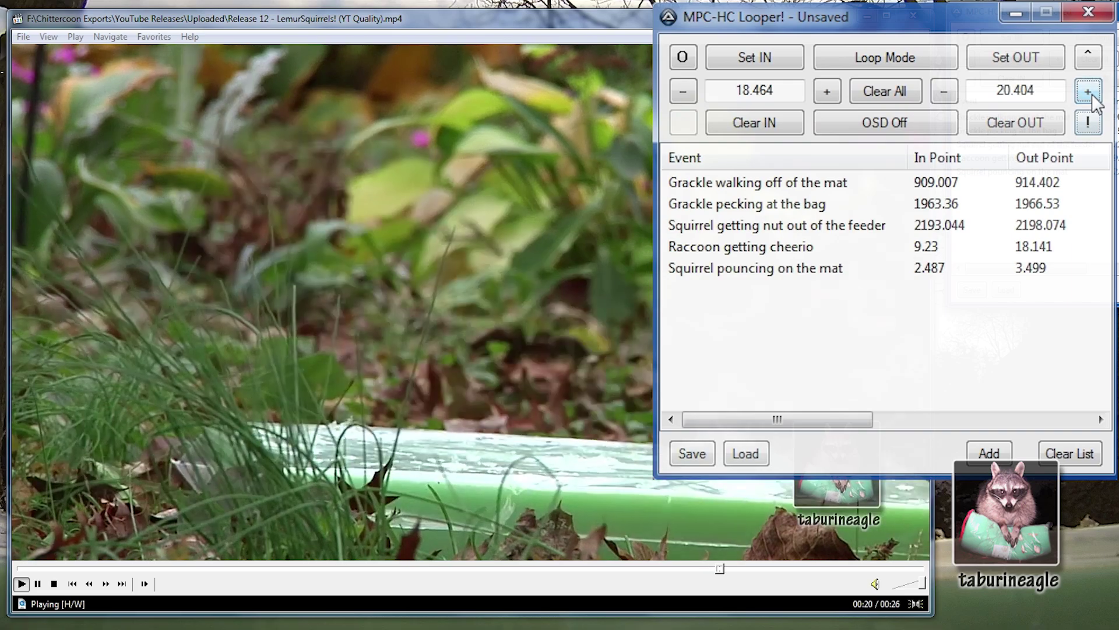
left_click(1088, 91)
left_click(1088, 92)
left_click(1088, 92)
left_click(1088, 92)
left_click(1088, 91)
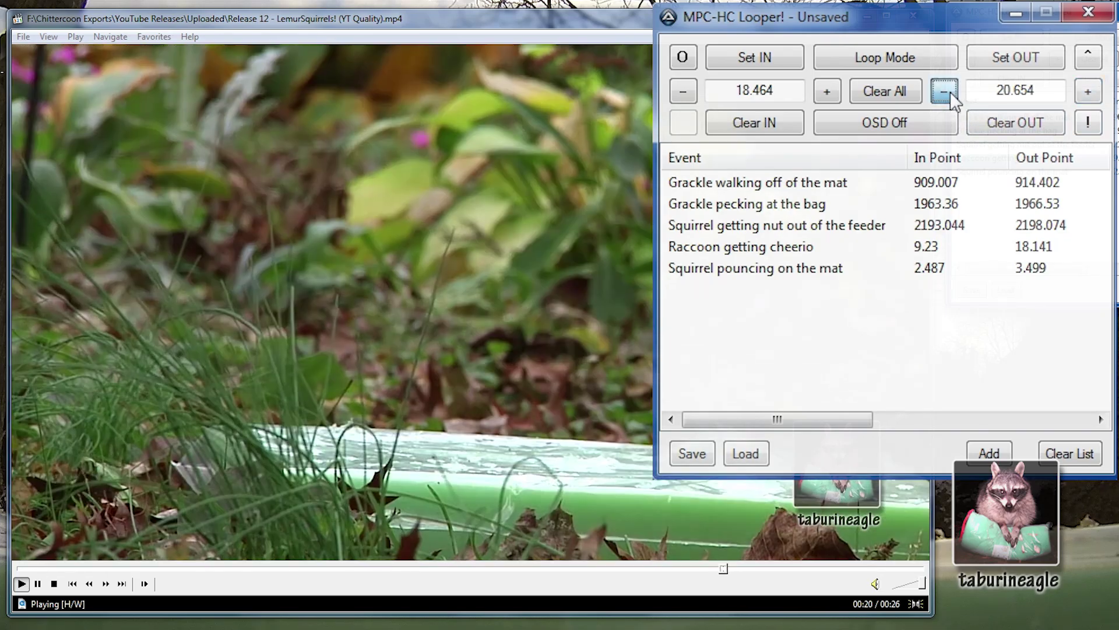
left_click(945, 92)
left_click(945, 91)
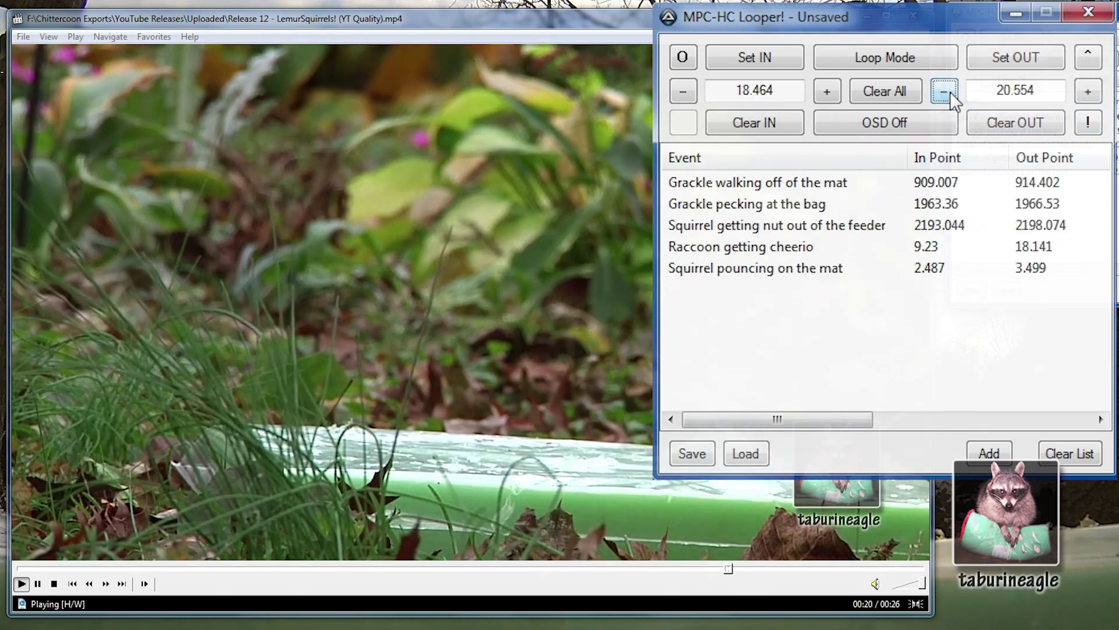
left_click(945, 92)
left_click(1088, 123)
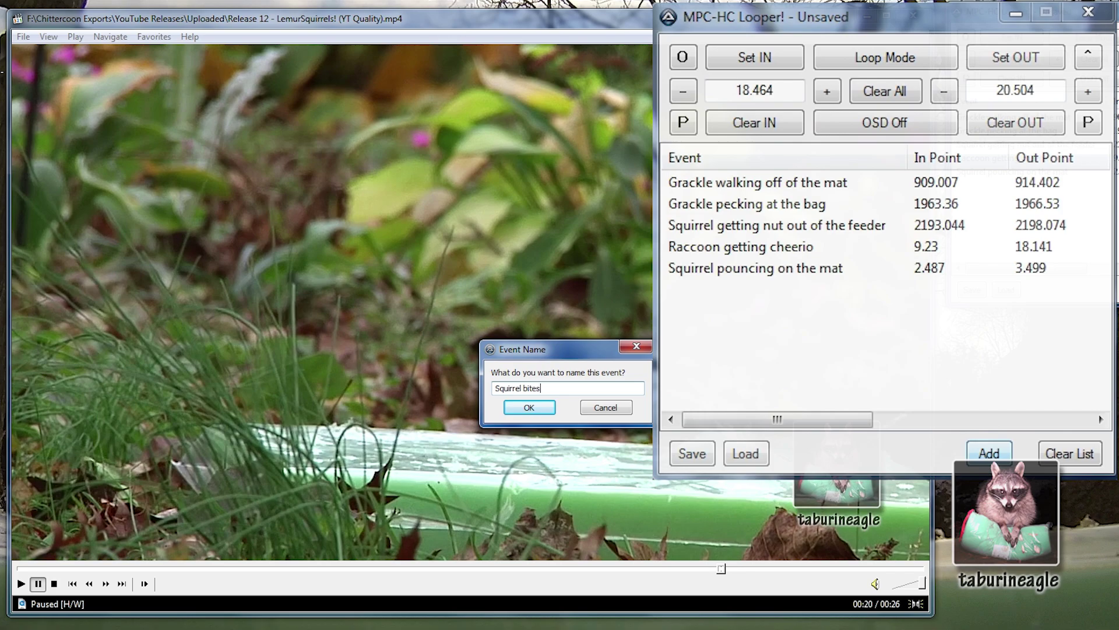
Save the current loop as the event "Squirrel bites mat and jumps off" and play back "Squirrel pouncing on the mat"
type("off")
key("Return")
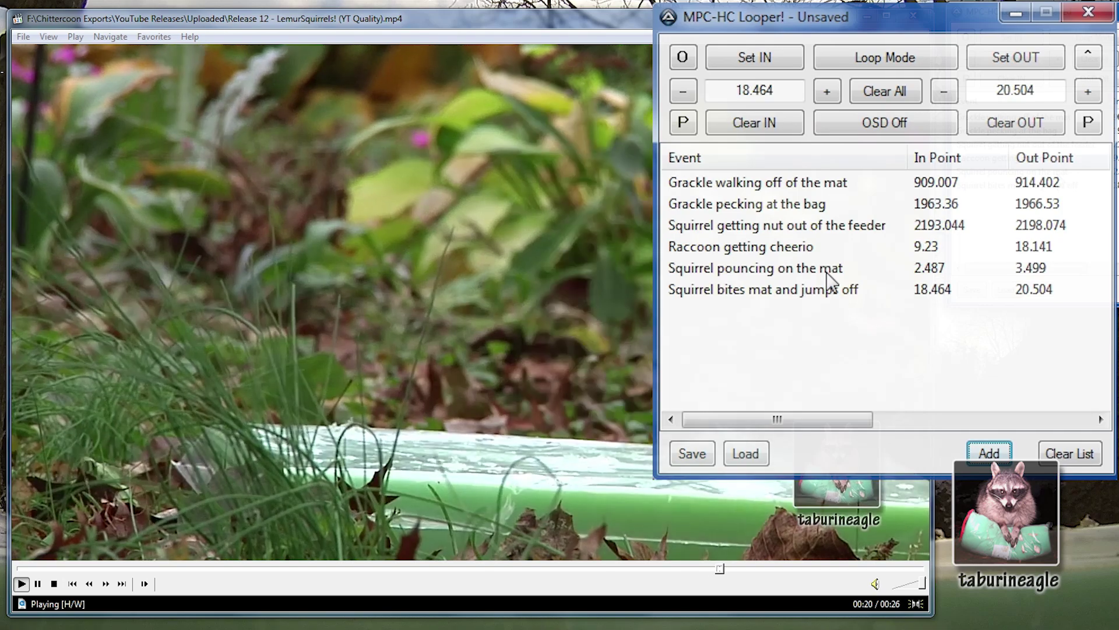
left_click(827, 270)
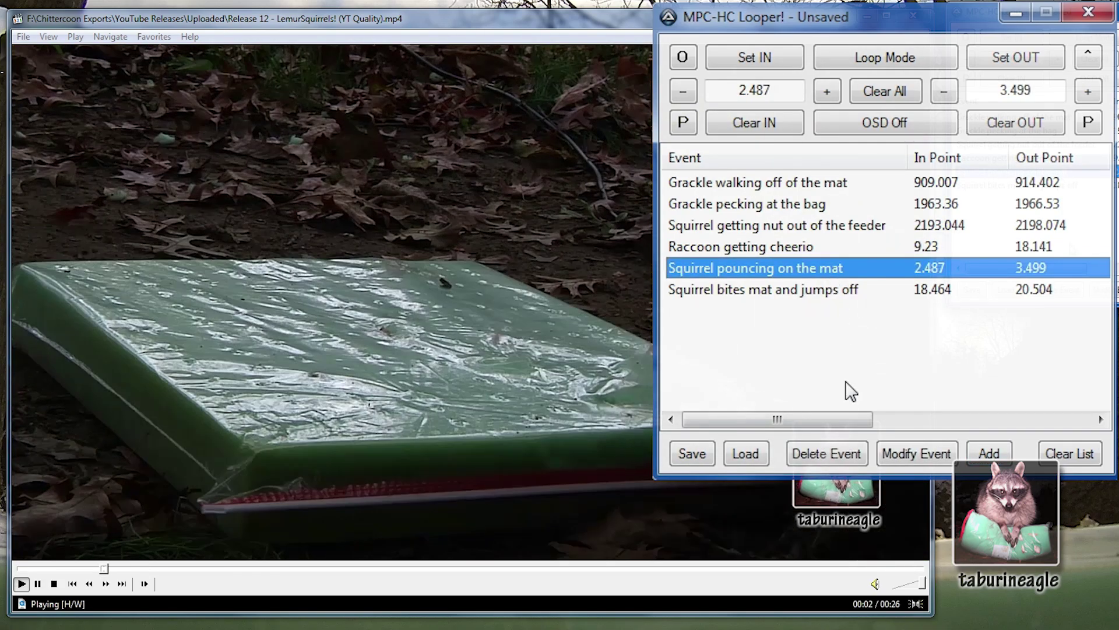
Play back the events "Raccoon getting cheerio" and "Grackle pecking at the bag", then clear the event selection
left_click(802, 247)
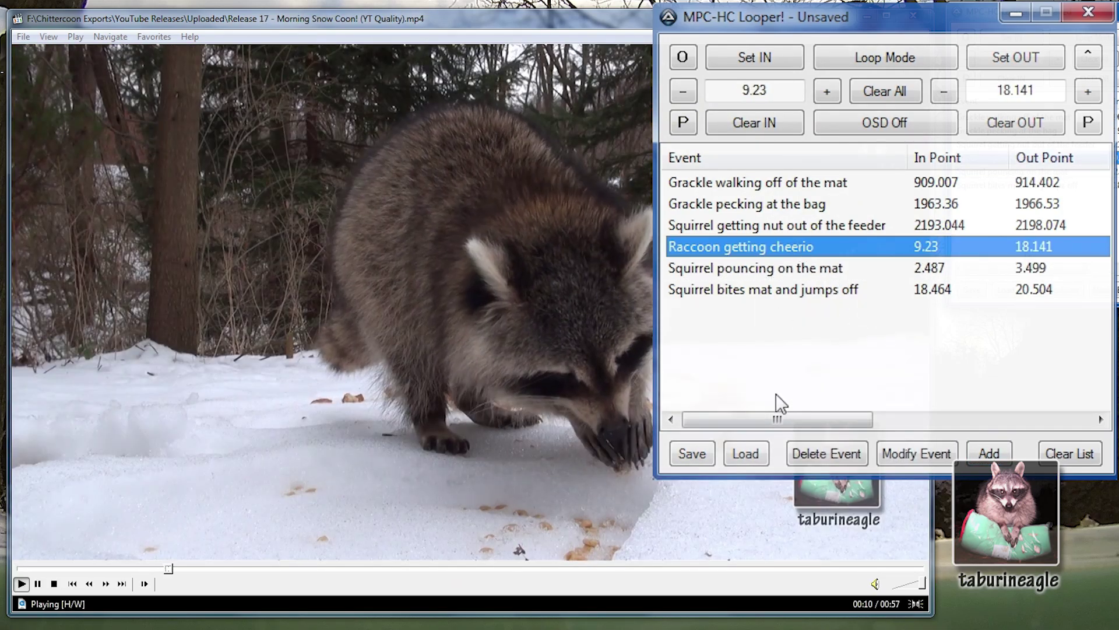
left_click(787, 379)
left_click(830, 205)
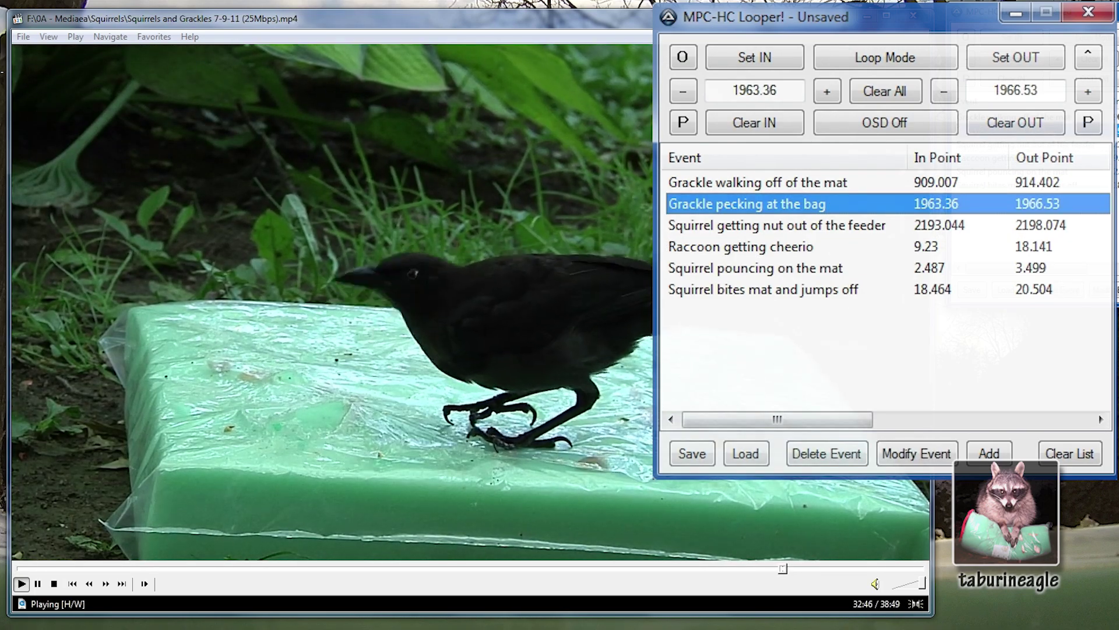
left_click_drag(777, 419, 752, 420)
left_click(739, 362)
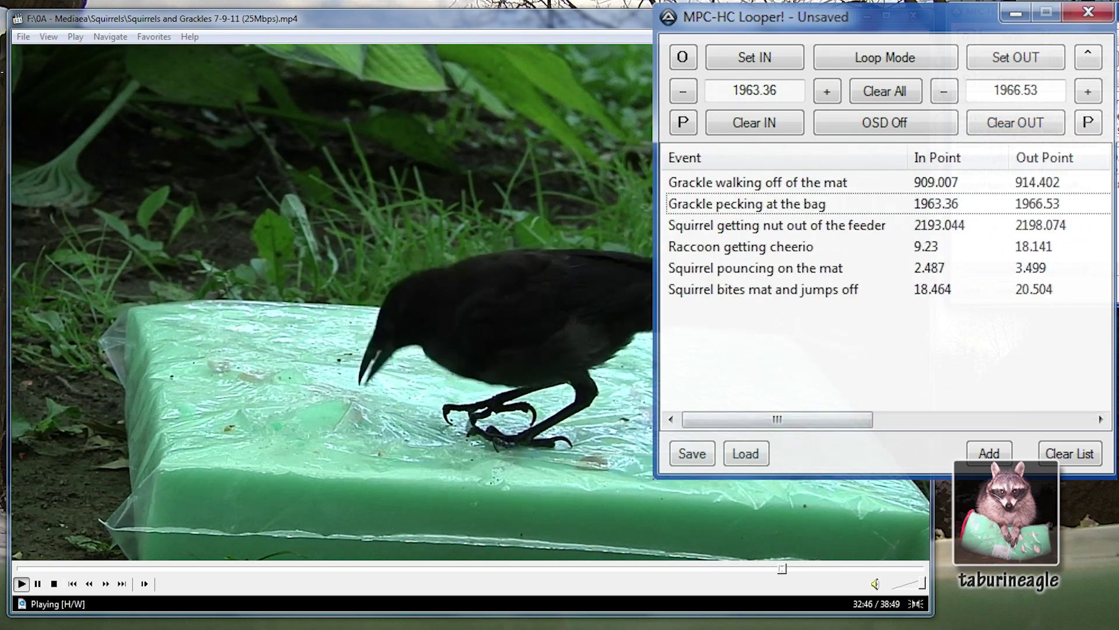
Save the event list to the Looper files folder as "Squirrel and Bird Test"
left_click(682, 457)
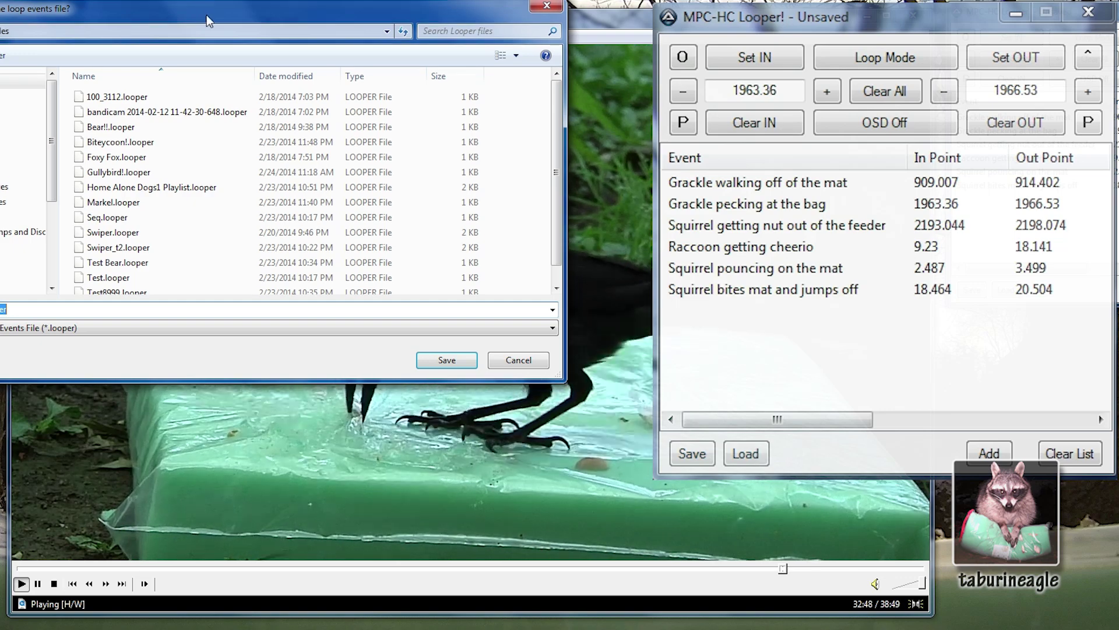
left_click_drag(206, 15, 544, 124)
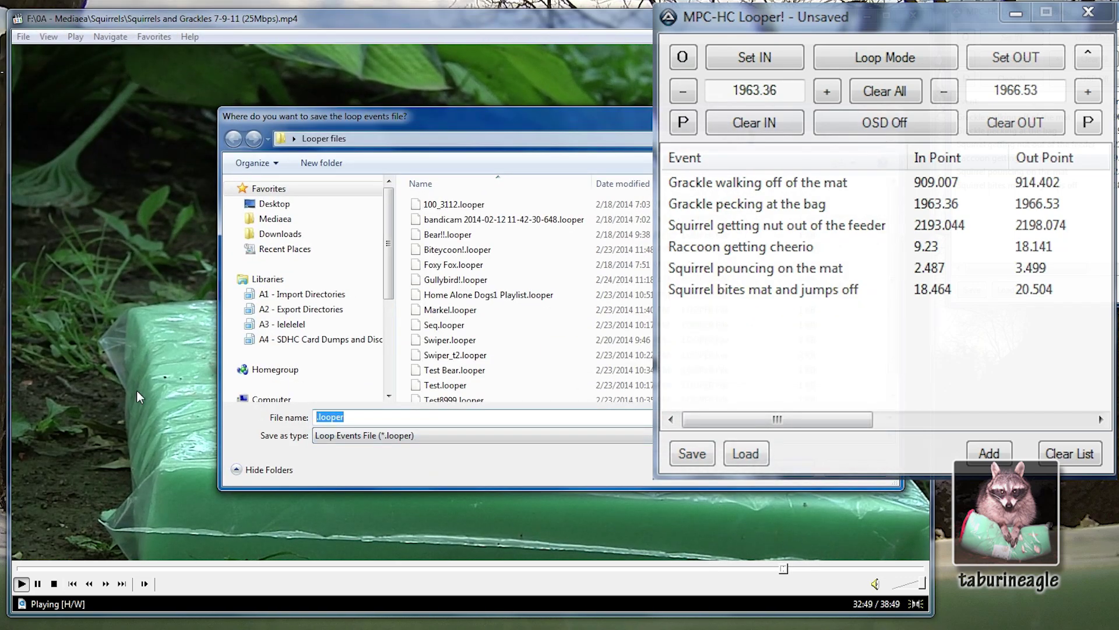
type("Squirrel and Bird Test.")
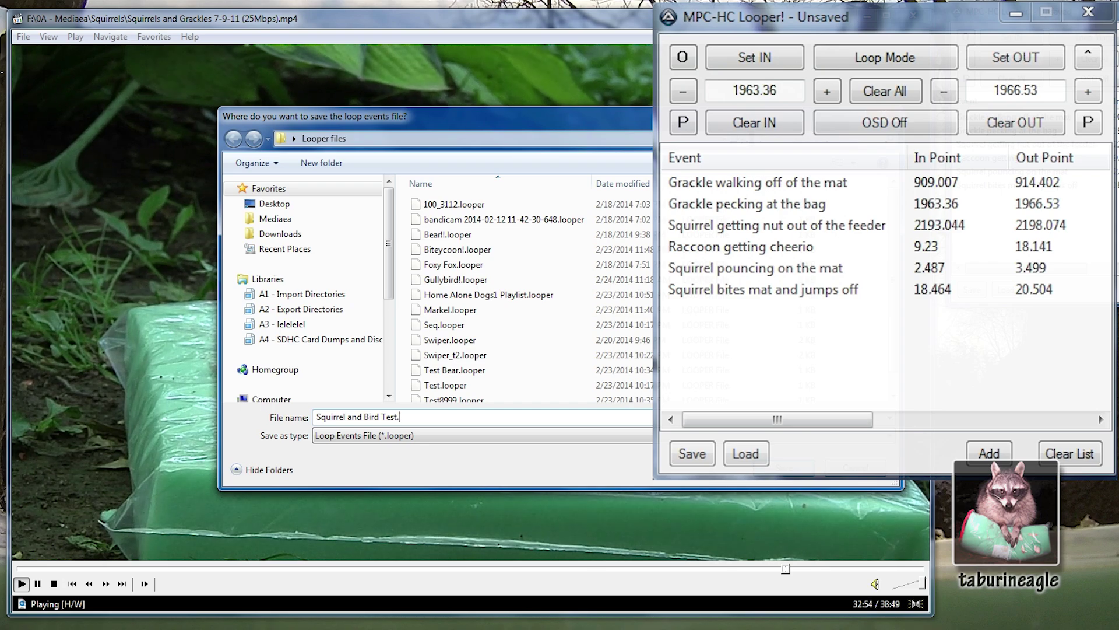
key("Return")
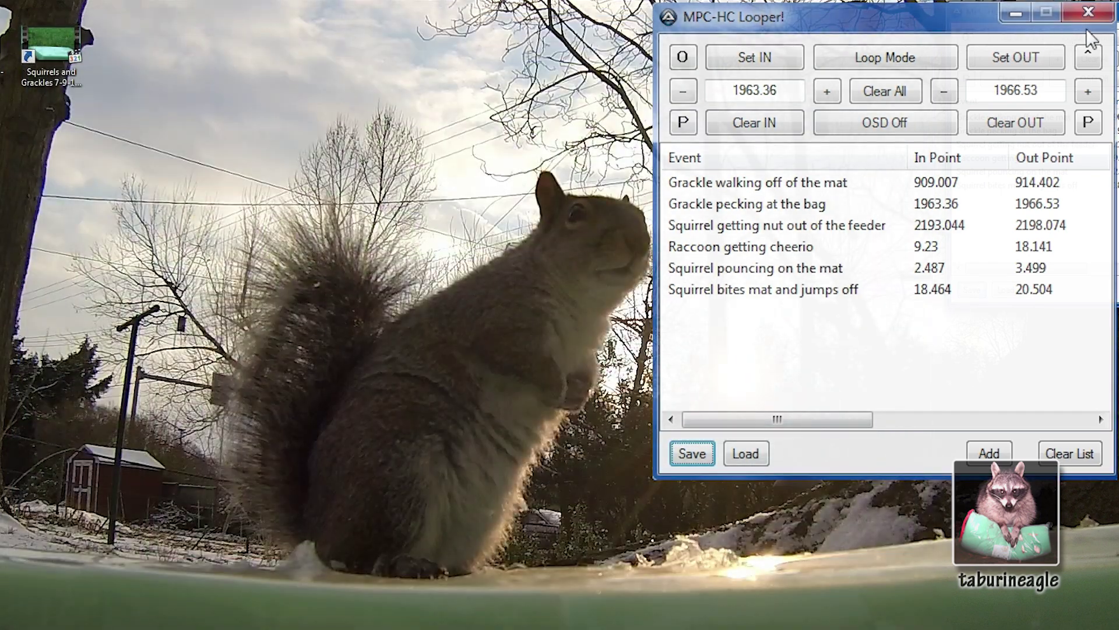
Restart MPC-HC Looper and load the saved event file "Squirrel and Bird Test.looper"
left_click(1088, 16)
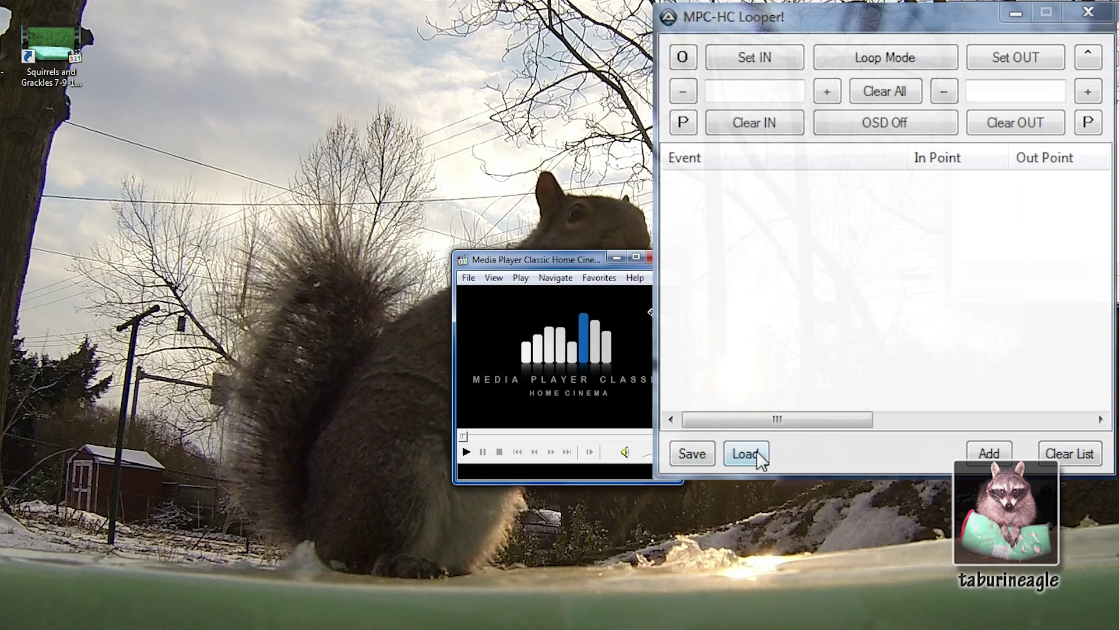
left_click(758, 455)
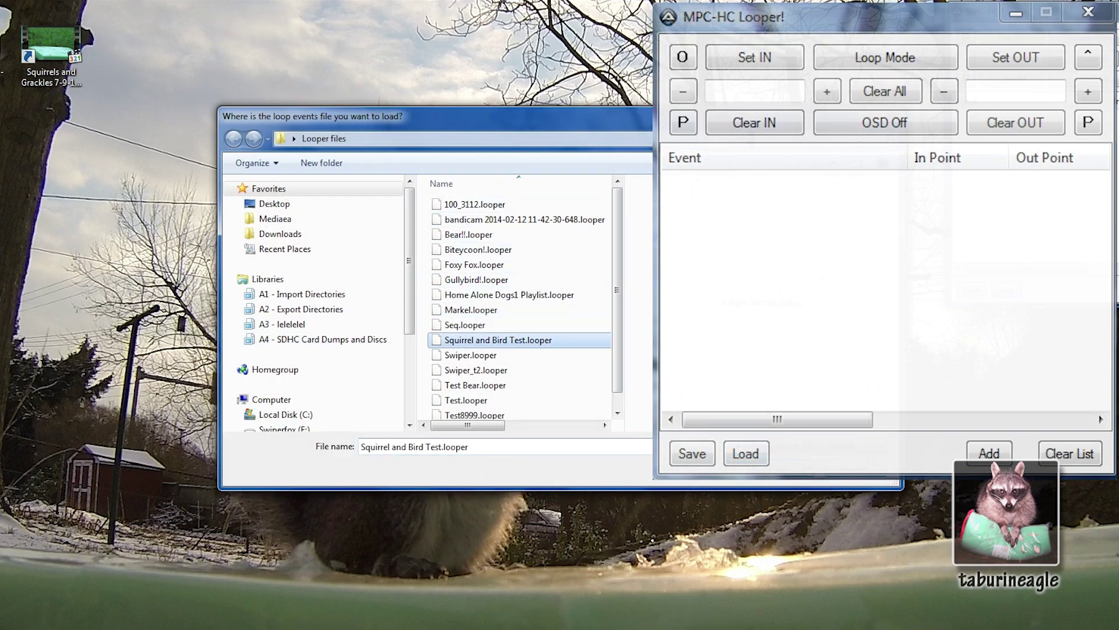
double_click(518, 345)
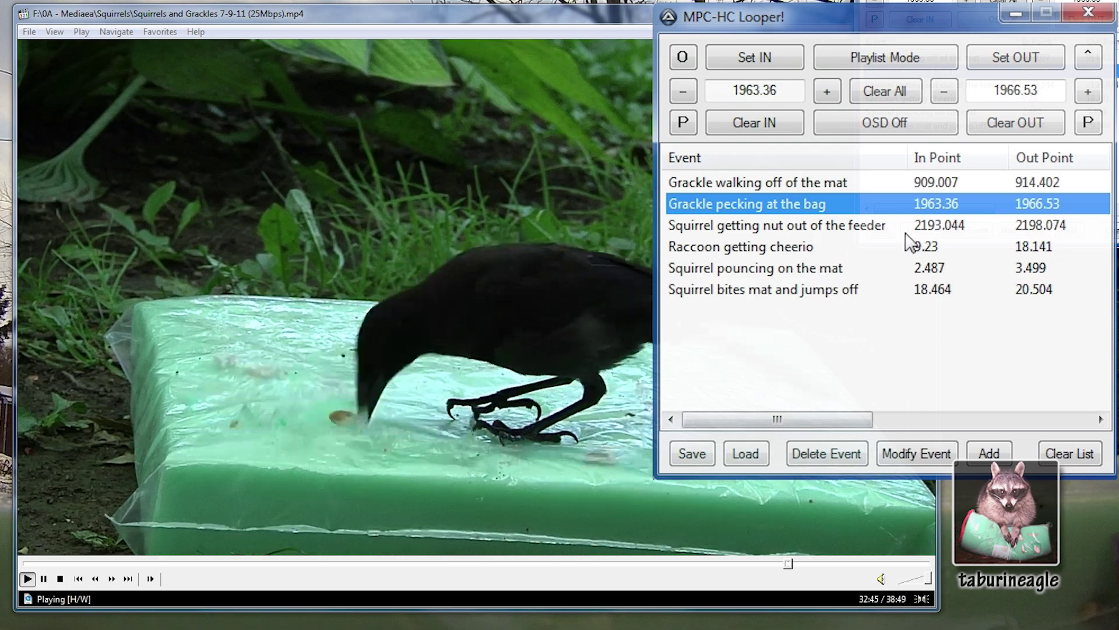
Switch from Playlist Mode to Loop Mode while playing back the saved squirrel and raccoon events, ending on "Raccoon getting cheerio"
left_click(1056, 225)
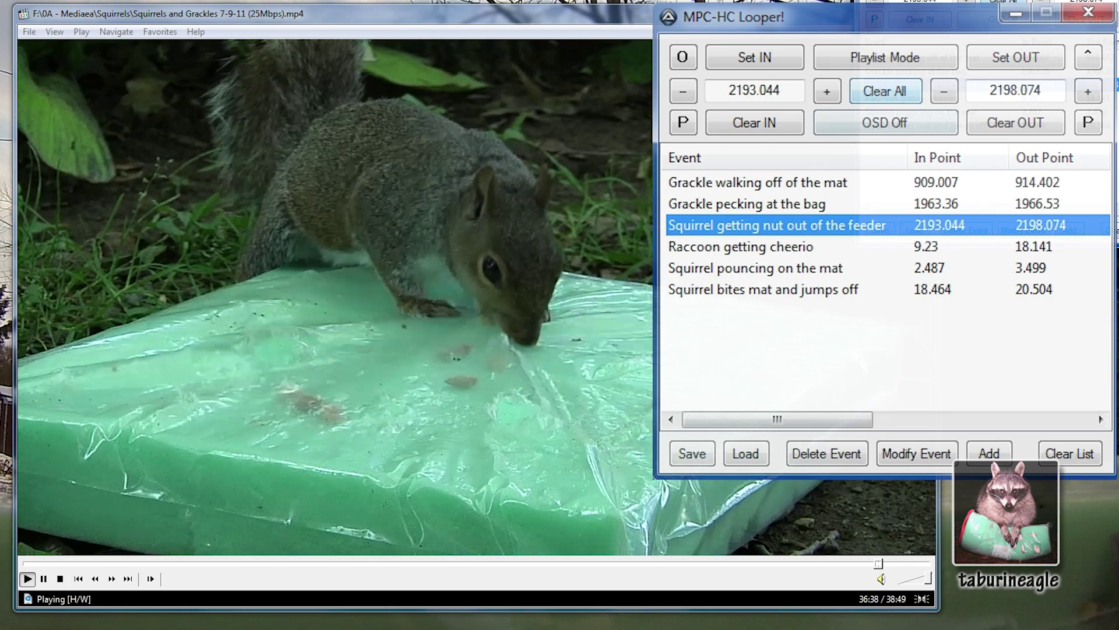
key("Down")
left_click(911, 55)
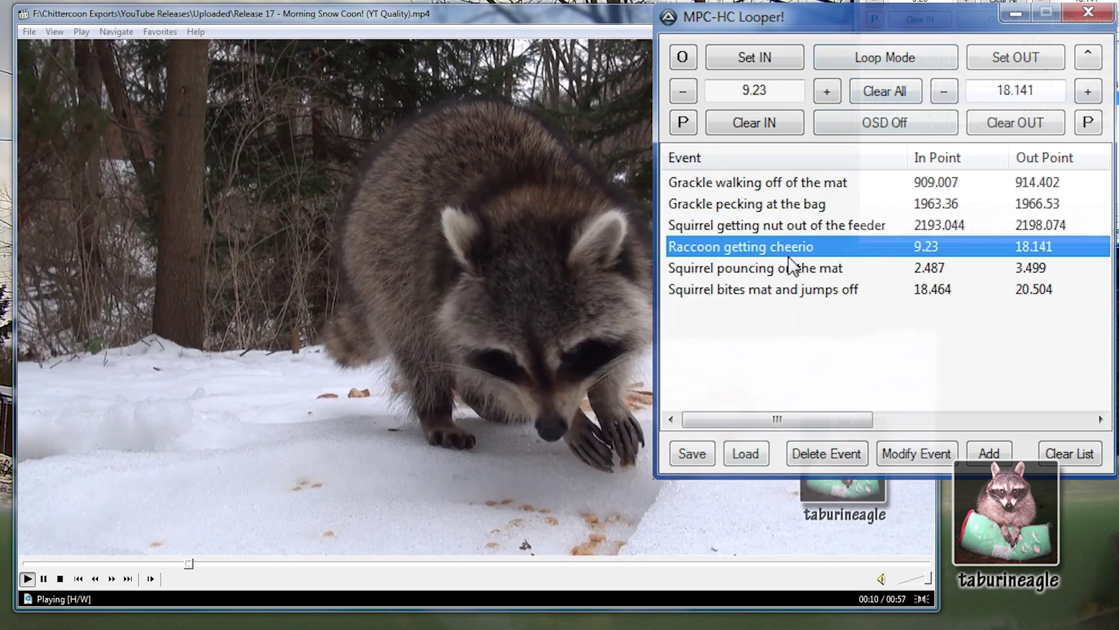
left_click(785, 268)
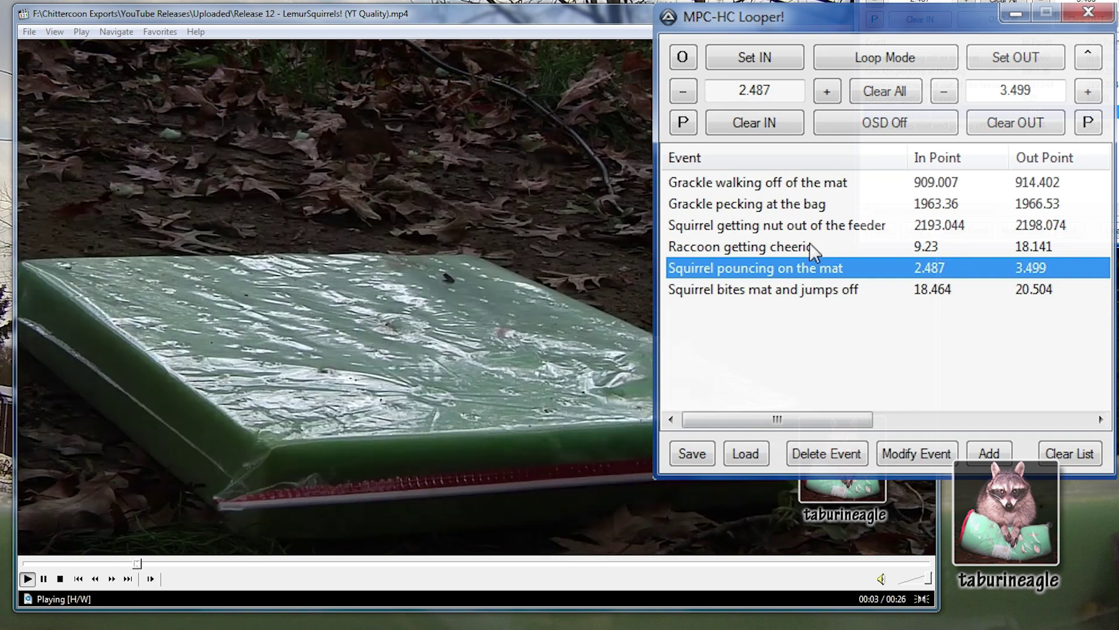
left_click(810, 245)
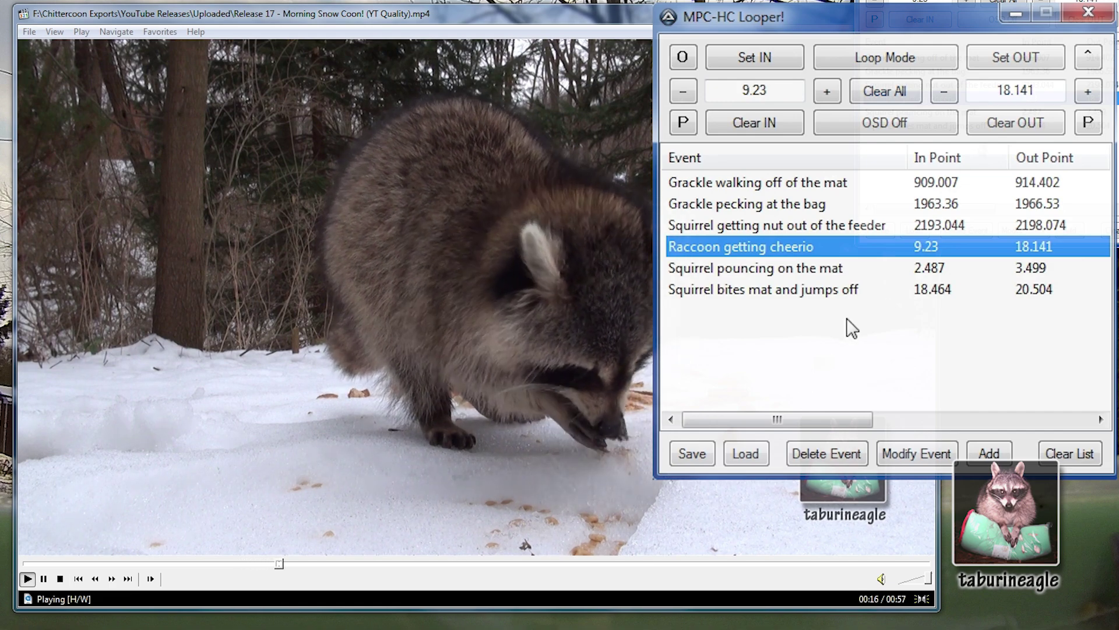
Preview the raccoon loop's out point, nudge it back to 17.091 and end the preview
left_click(1088, 124)
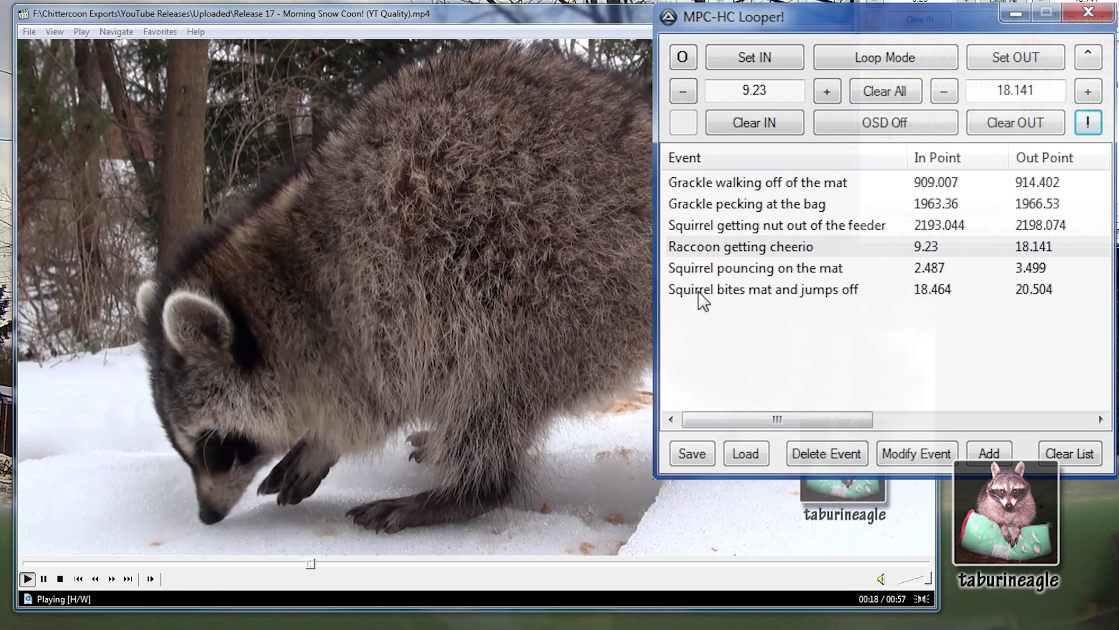
left_click(944, 92)
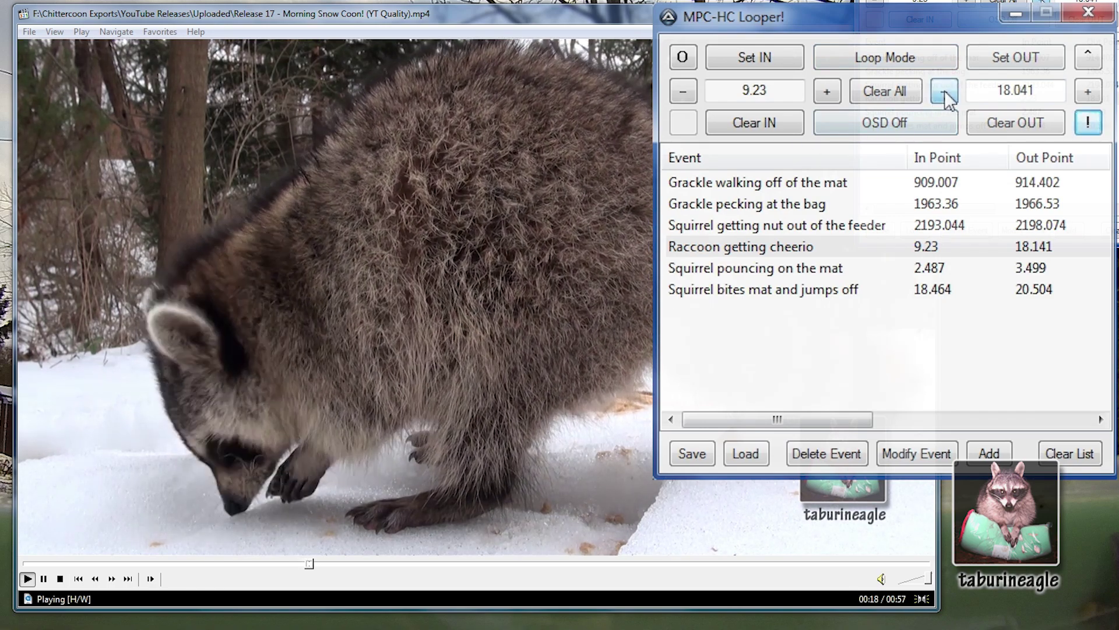
left_click(944, 91)
left_click(944, 91)
left_click(944, 92)
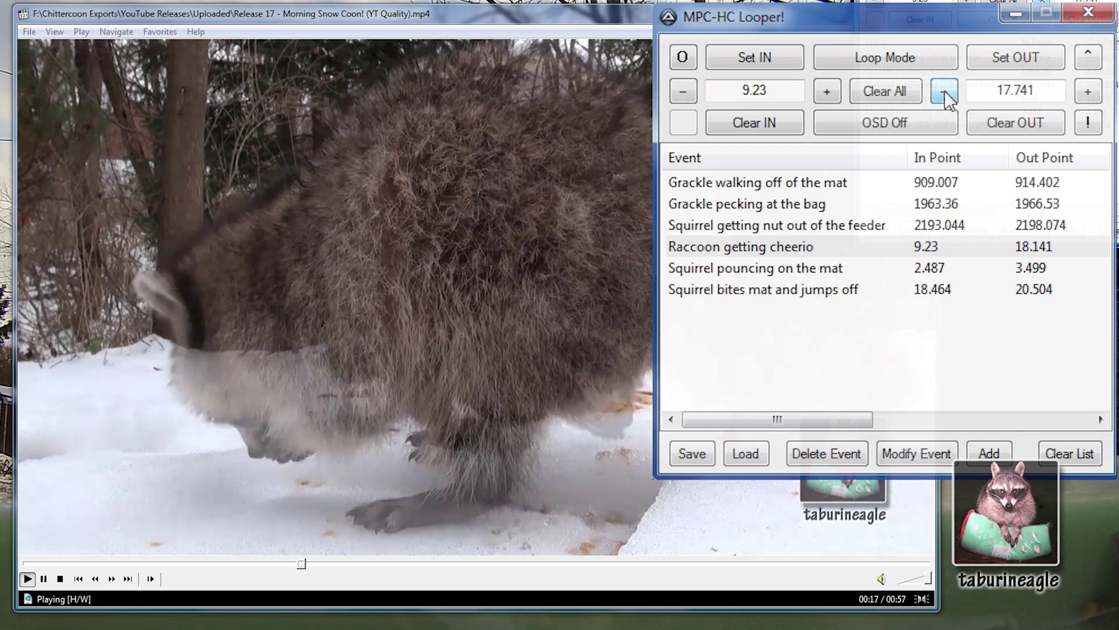
left_click(945, 92)
left_click(944, 92)
left_click(944, 92)
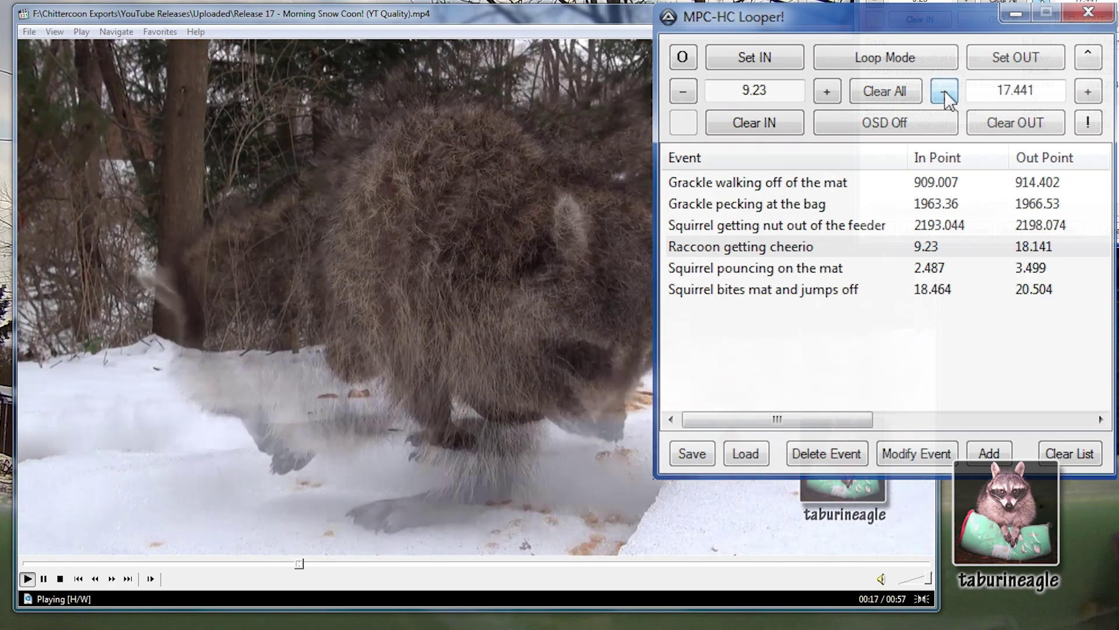
left_click(944, 92)
left_click(945, 91)
left_click(945, 91)
left_click(944, 92)
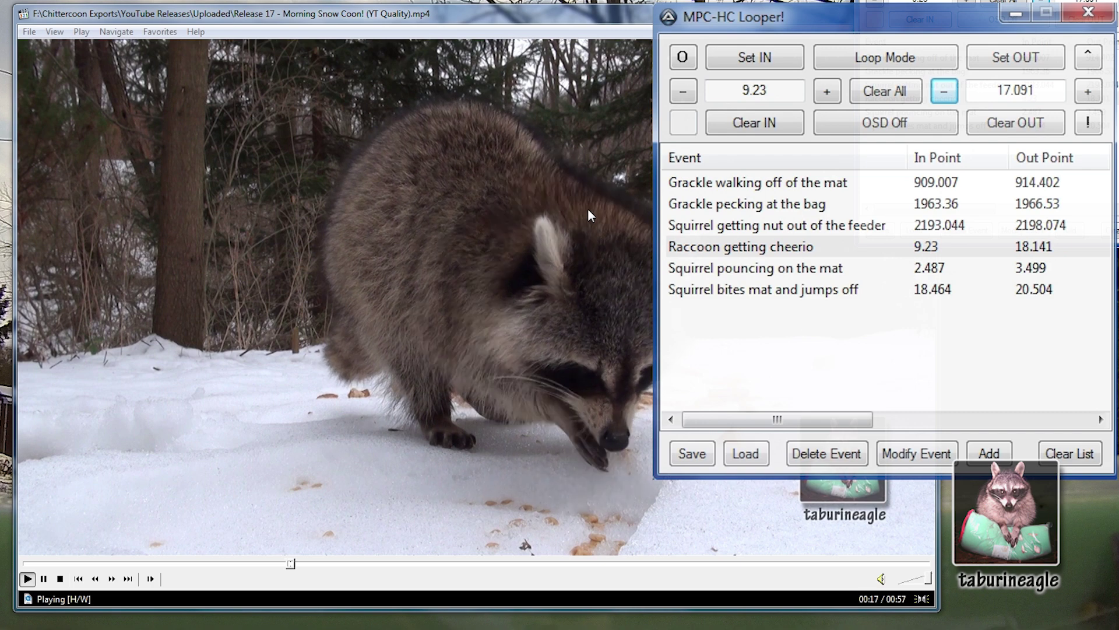
left_click(1088, 121)
Update the event "Raccoon getting cheerio" with the current loop points, keeping its name
left_click(791, 247)
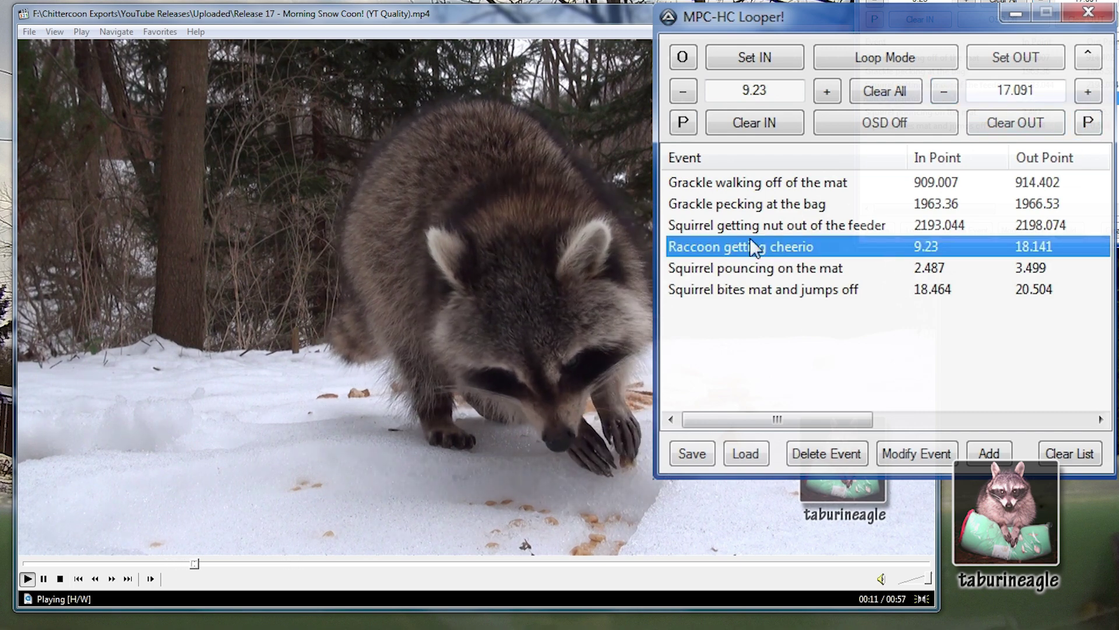
left_click(921, 452)
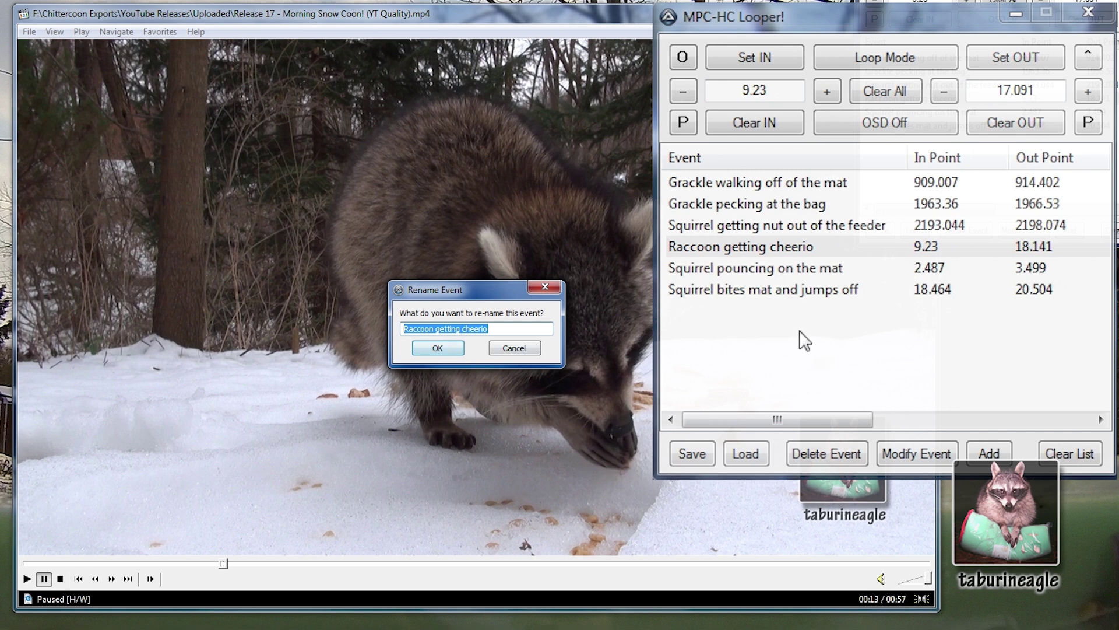
left_click(437, 348)
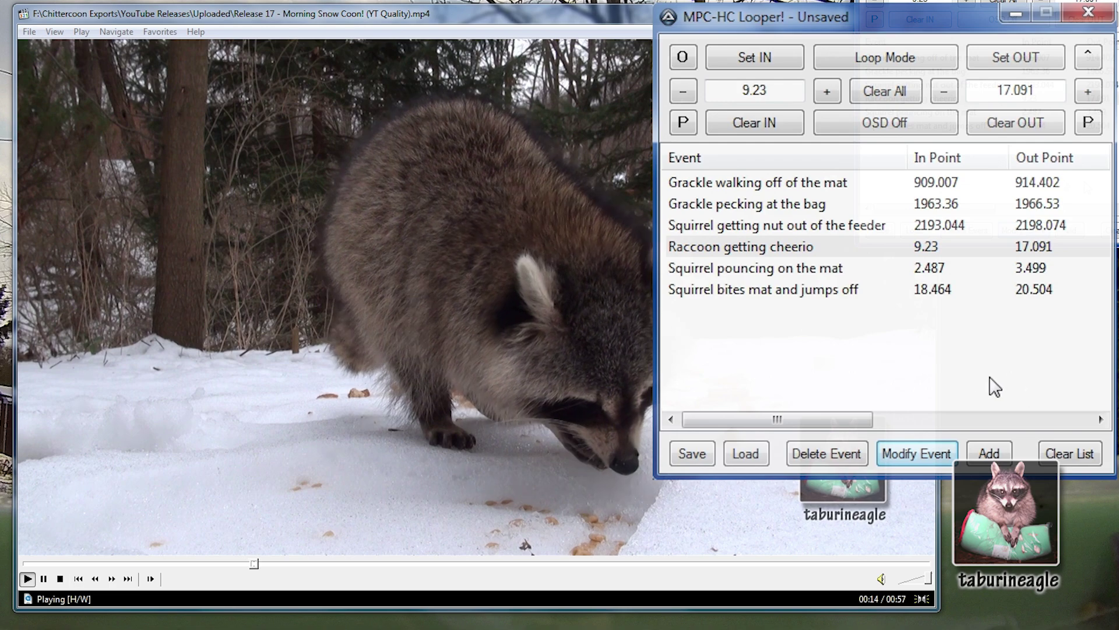
Within "Squirrel bites mat and jumps off", mark a shorter loop from 19.726 to 20.326 and add it as the event "> Squirrel jumping!"
left_click(839, 291)
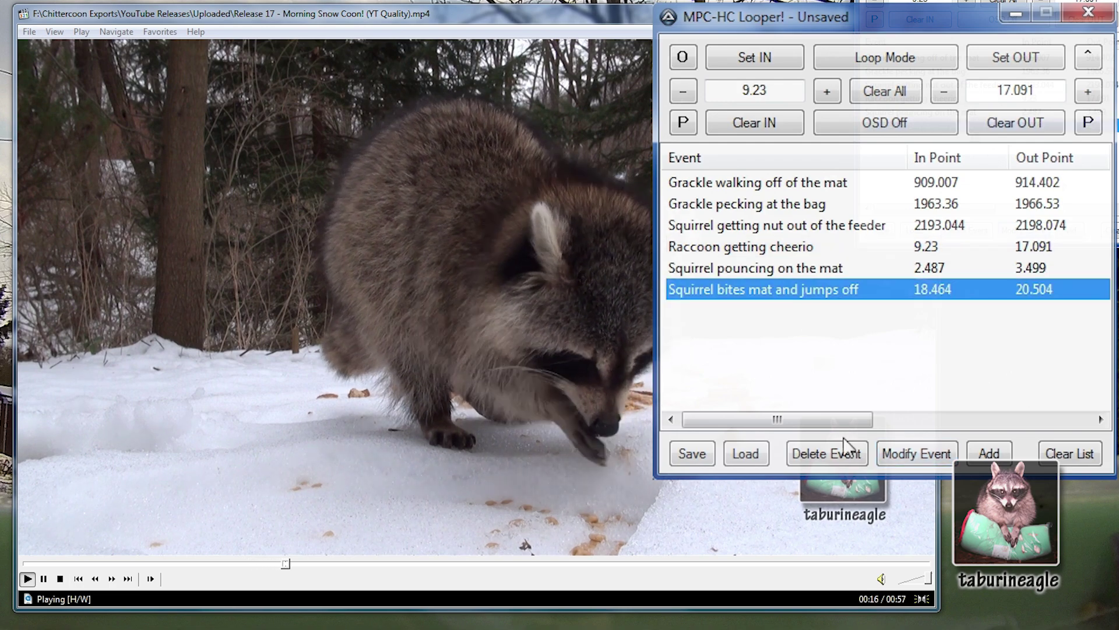
left_click(740, 326)
double_click(758, 291)
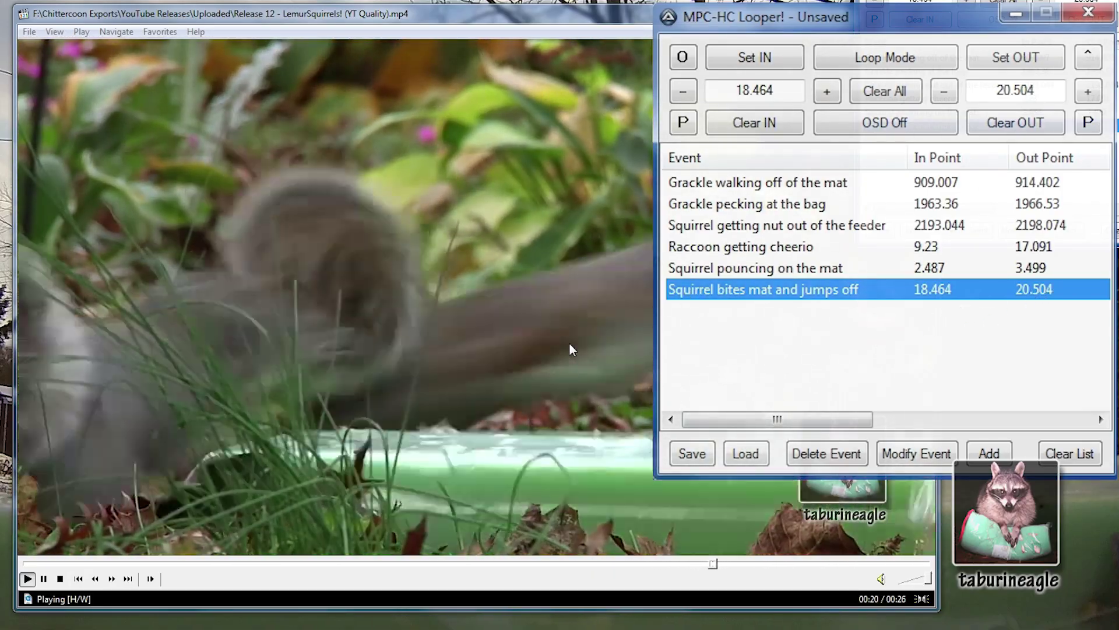
key("i")
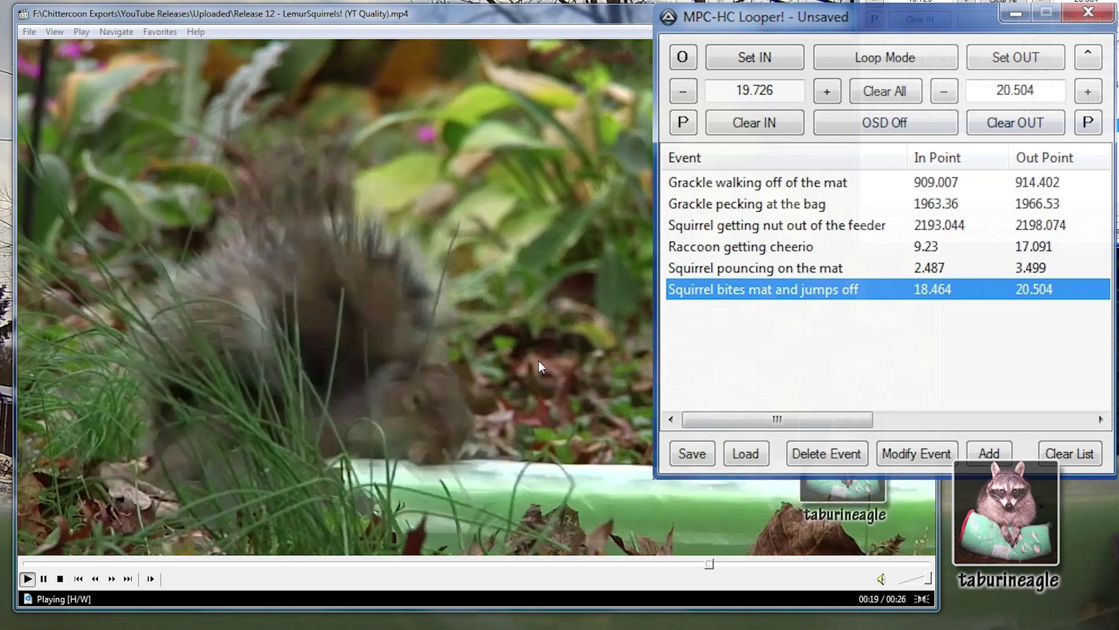
key("o")
key("a")
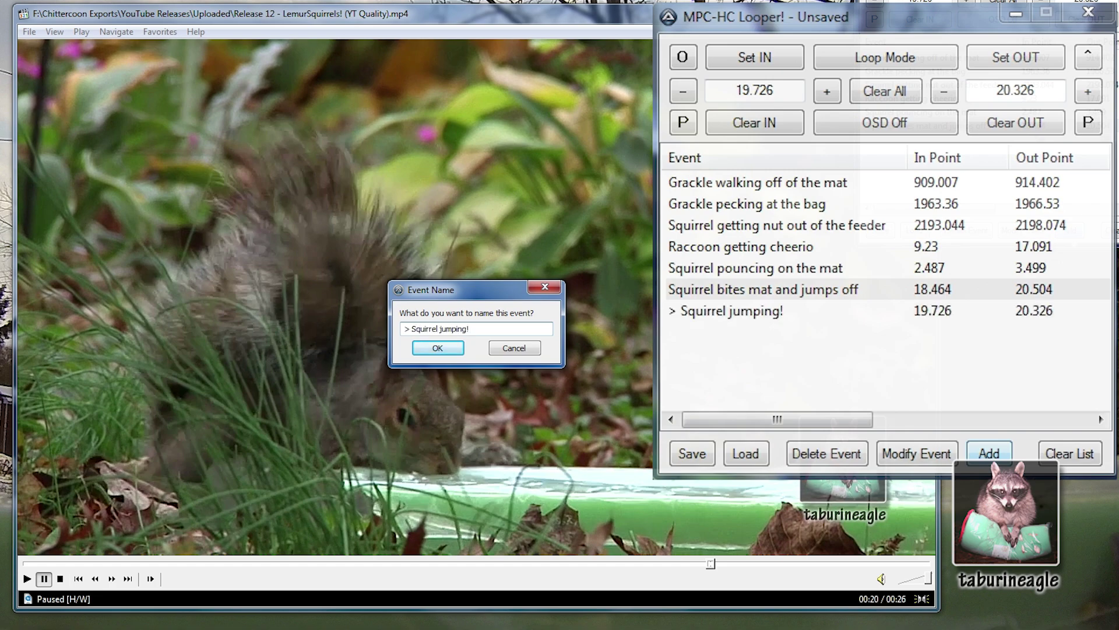
key("Return")
Play back "Squirrel pouncing on the mat" and then "> Squirrel jumping!" to compare the saved loops
left_click(777, 292)
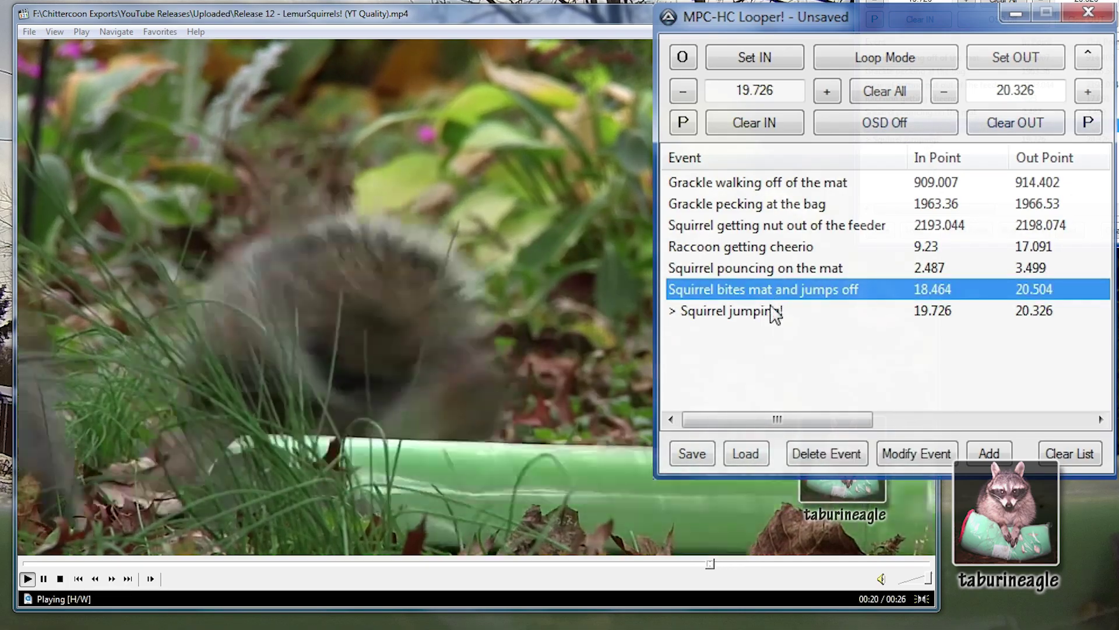
left_click(772, 289)
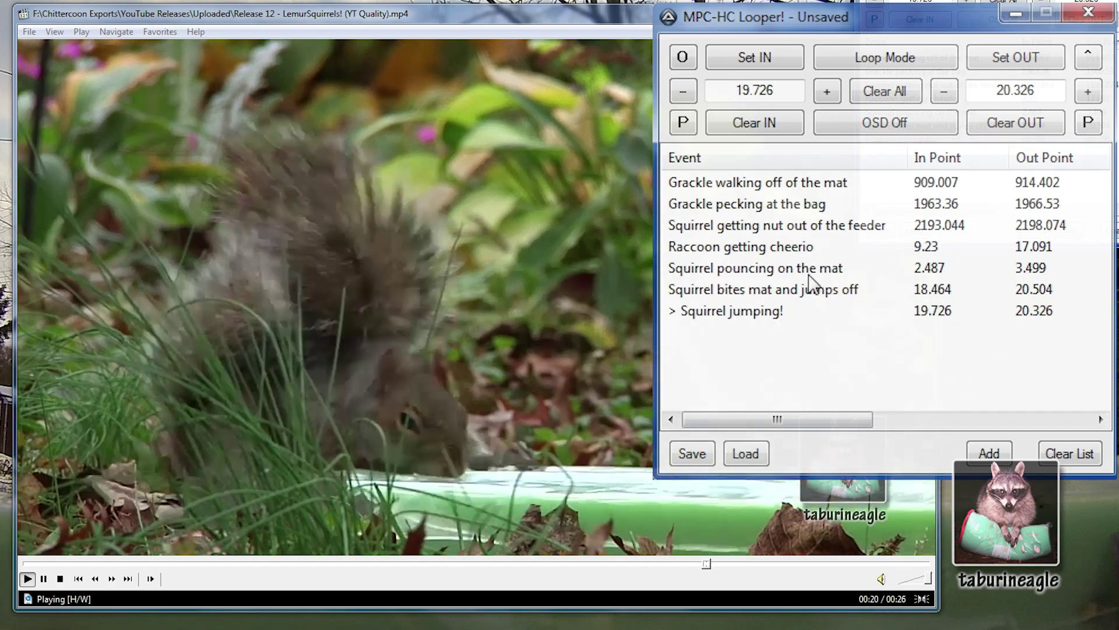
double_click(806, 268)
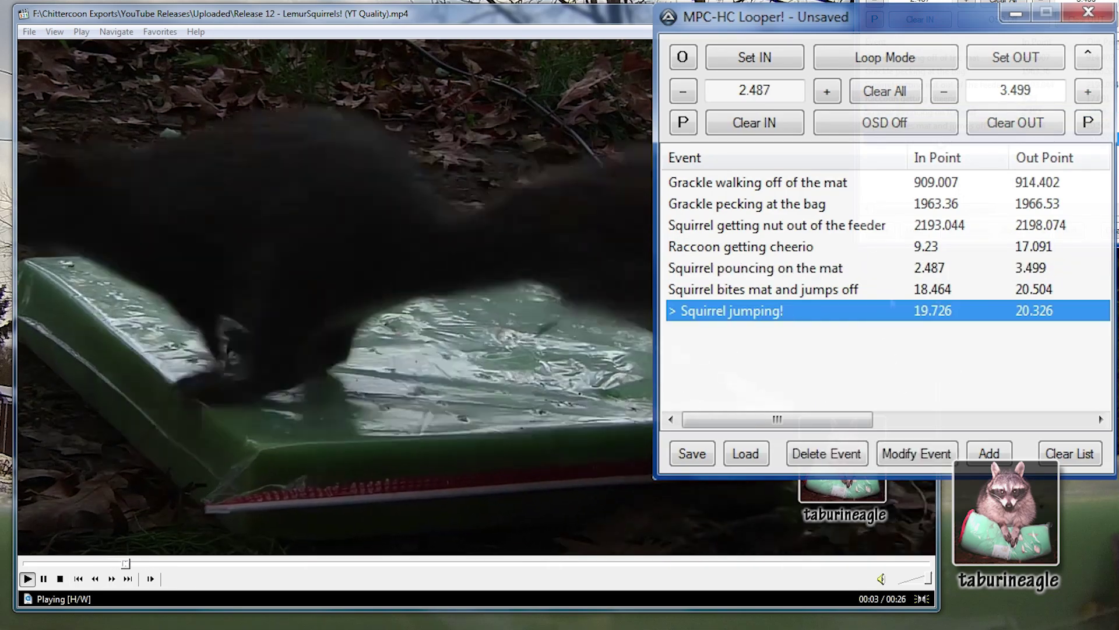
double_click(761, 313)
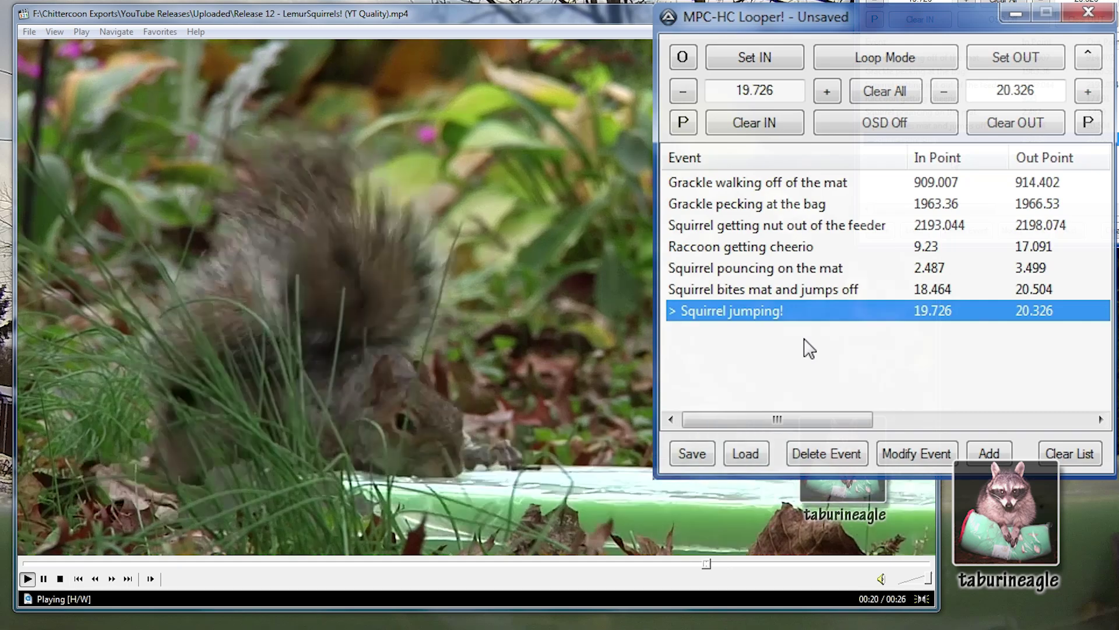
Play back "Squirrel pouncing on the mat" and mark a shorter loop within it from 2.795 to 3.205
left_click(603, 214)
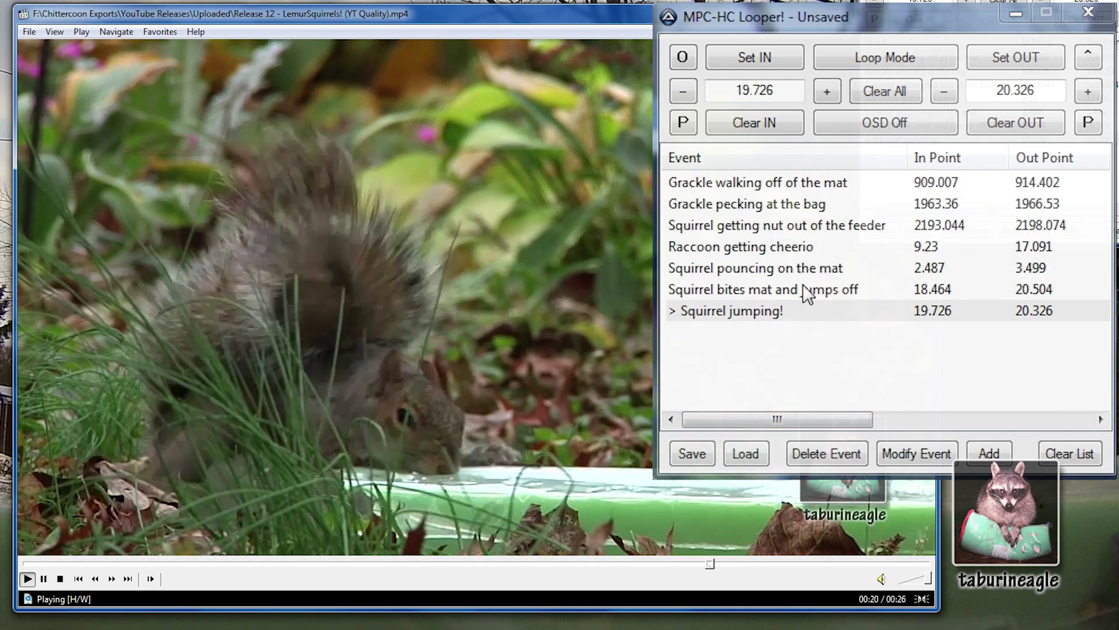
left_click(802, 267)
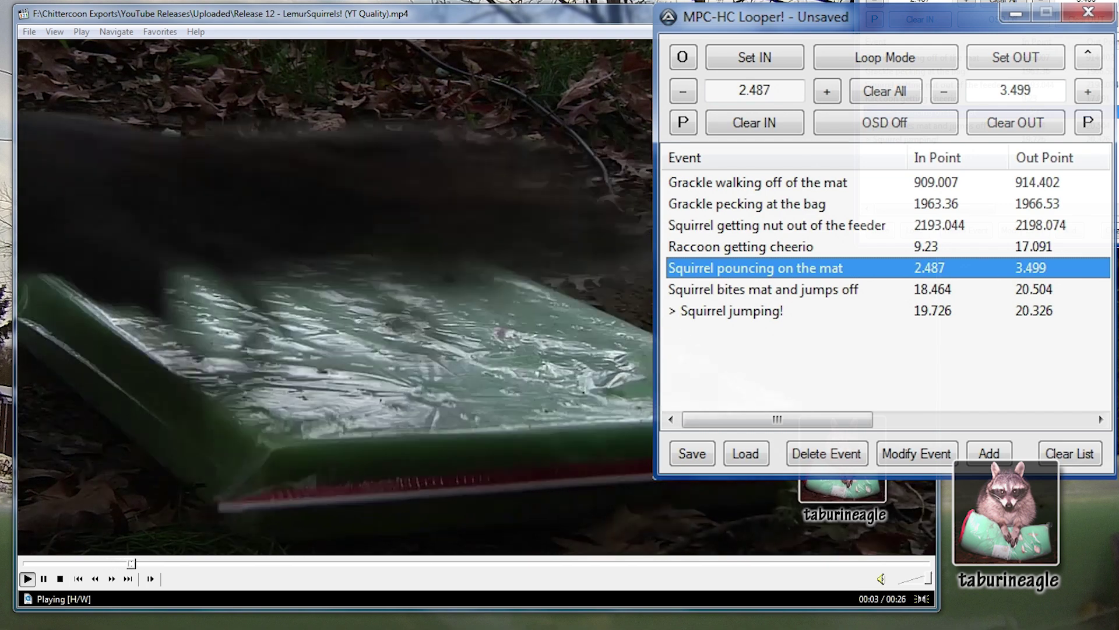
left_click(437, 286)
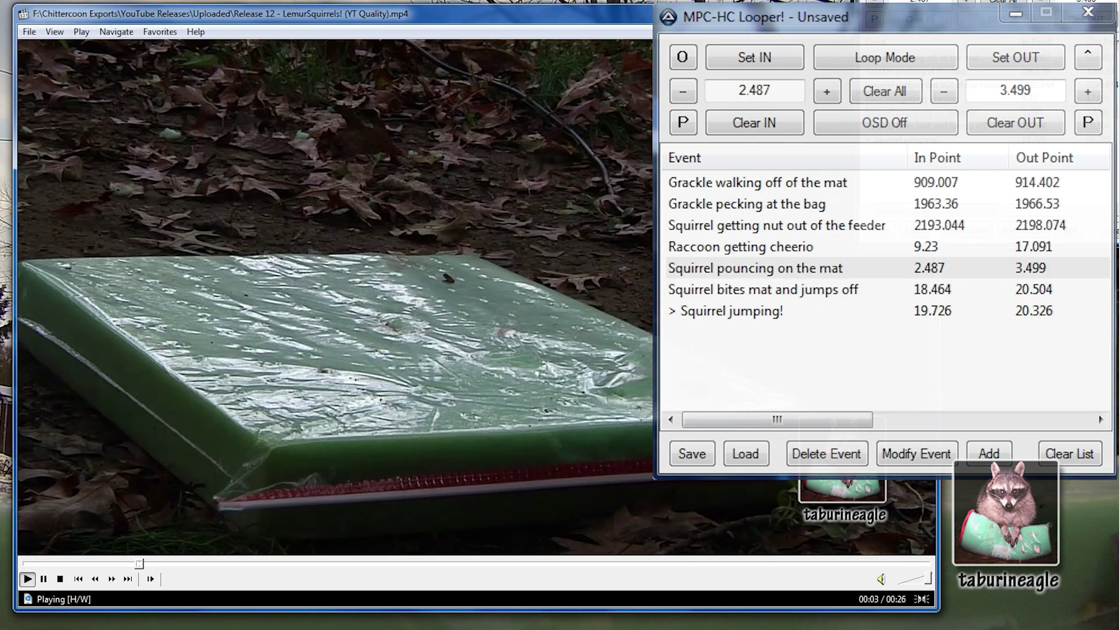
key("i")
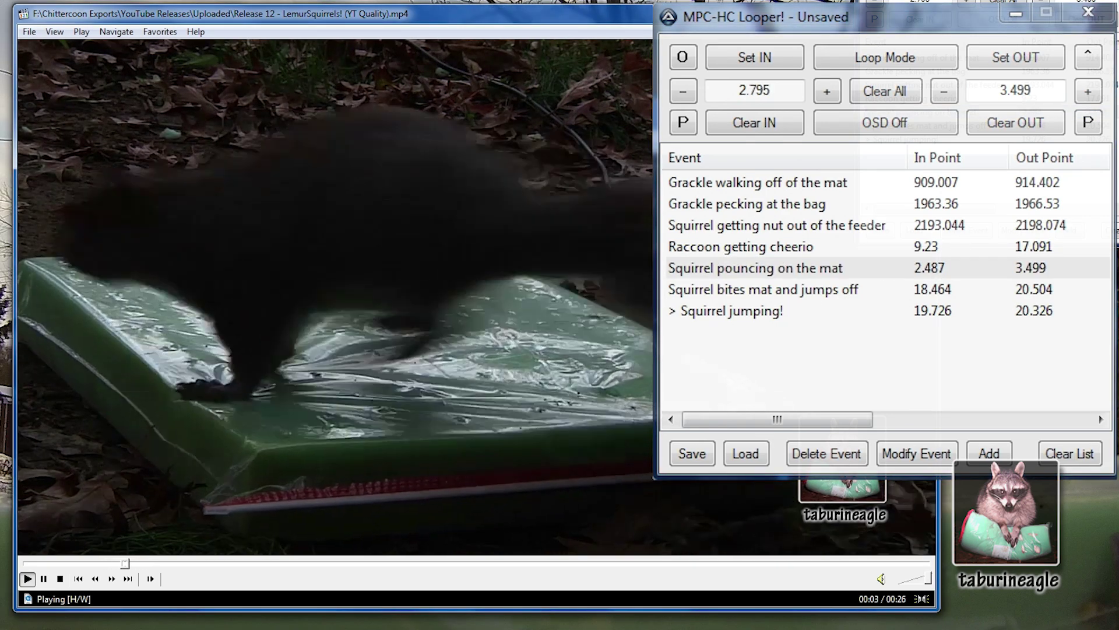
key("o")
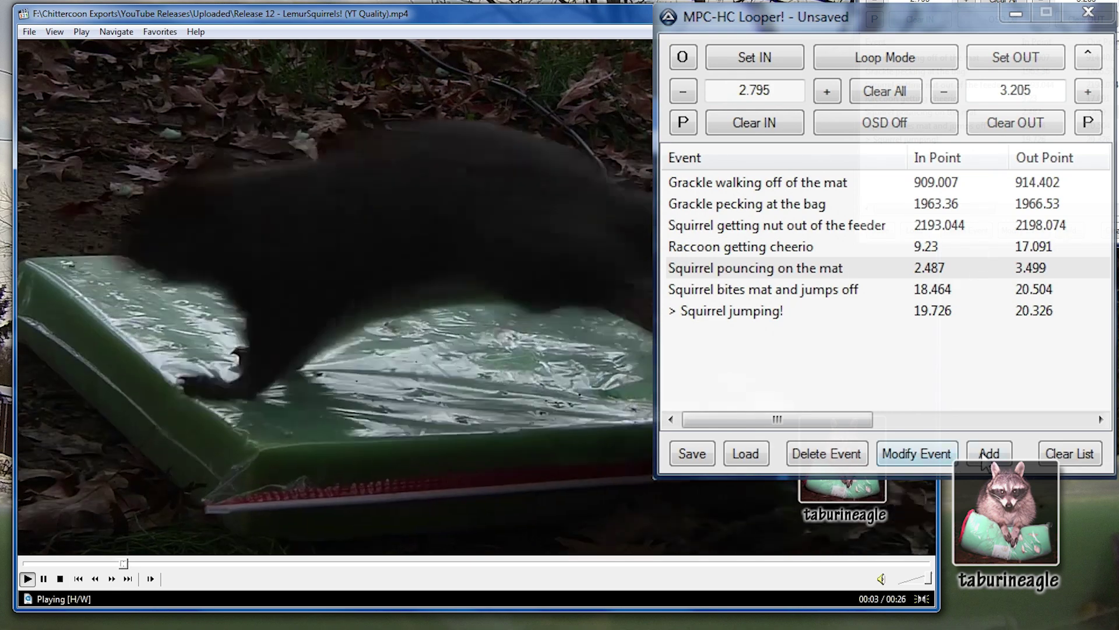
Add the current loop as the event "> Shorter pouncing squirrel" and save over the current .looper file
left_click(912, 449)
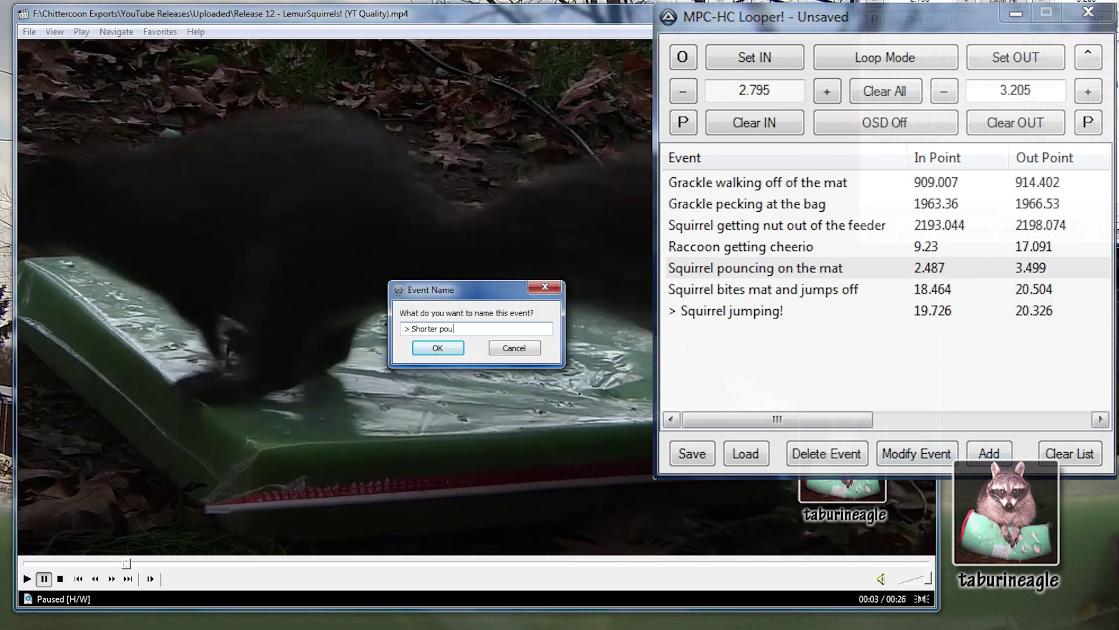
key("Return")
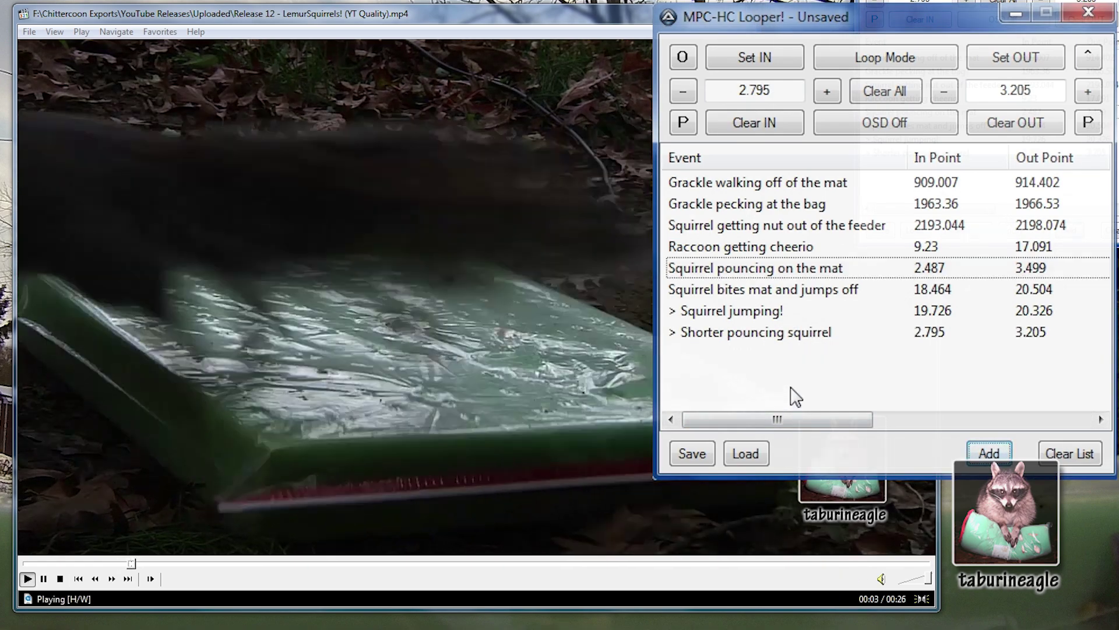
left_click(697, 456)
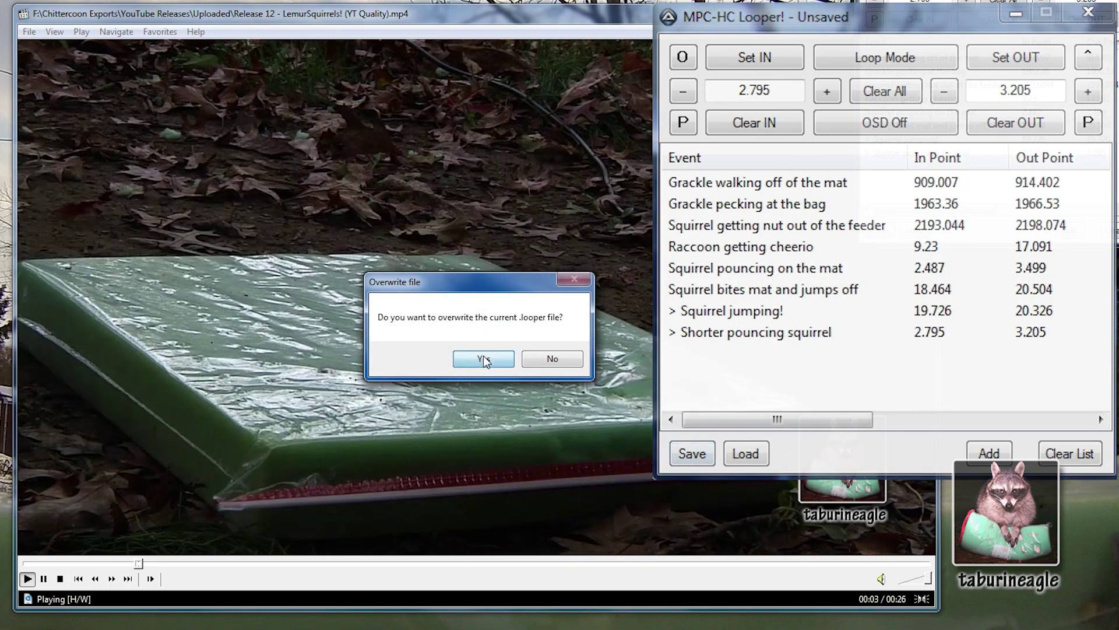
left_click(473, 357)
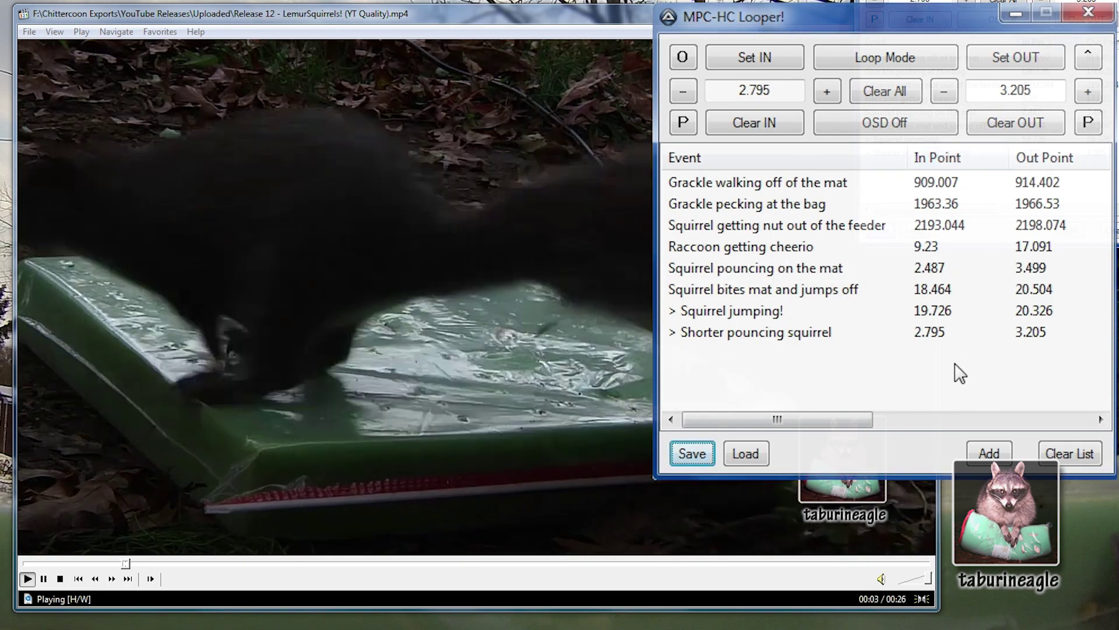
left_click(957, 385)
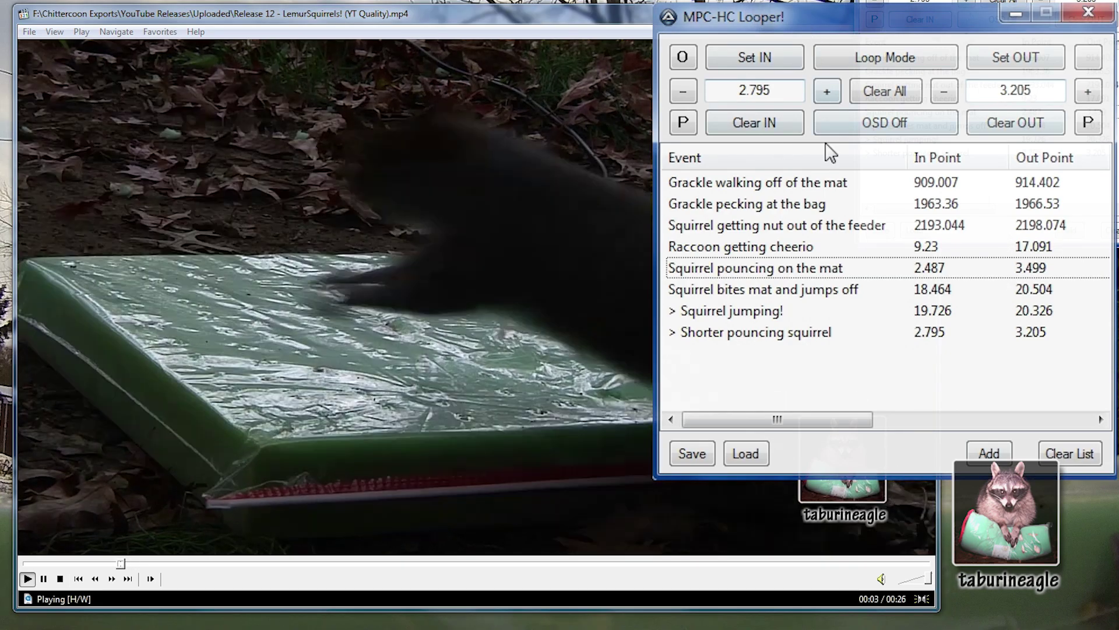
Open the video "Release 16 - Gulls of 2013! (YT Quality).mp4" from the Uploaded folder
left_click(653, 205)
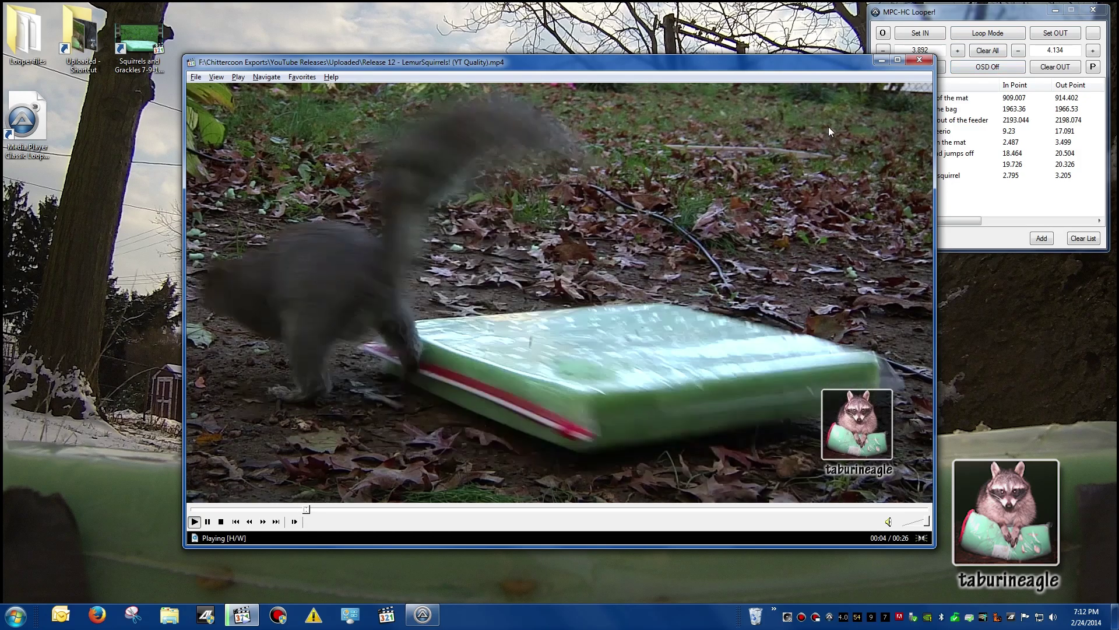
double_click(852, 170)
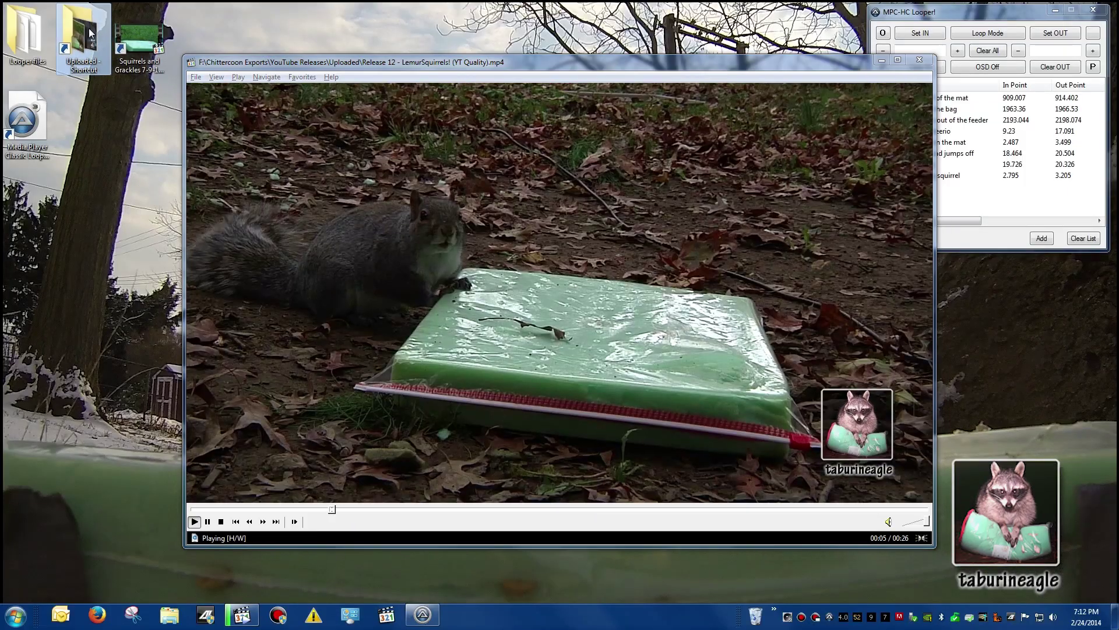
double_click(91, 33)
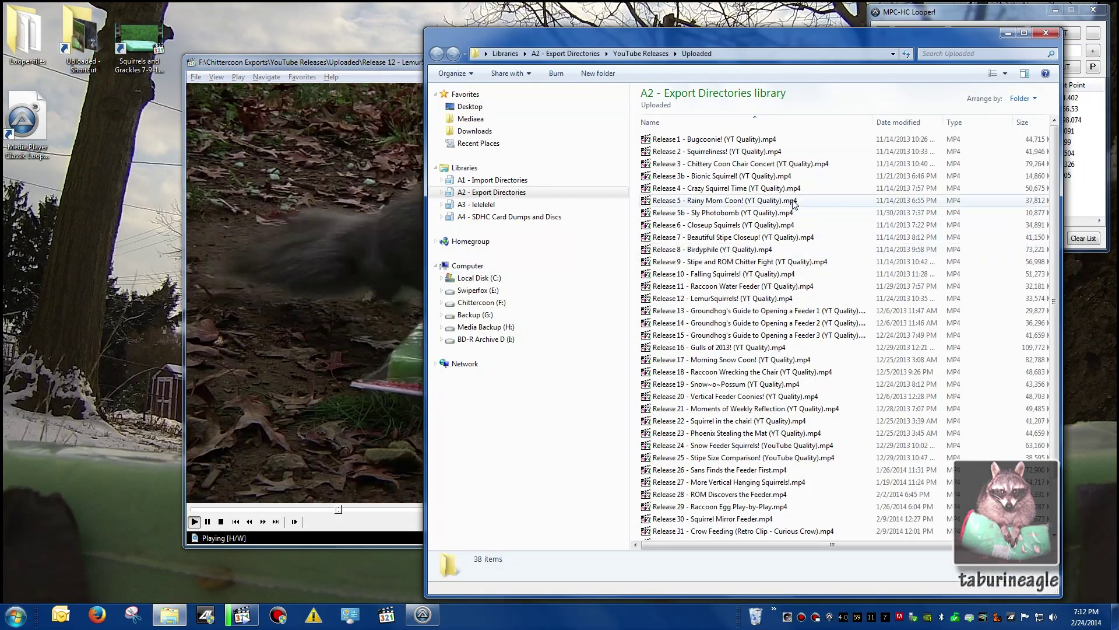
scroll(817, 431, "down", 2)
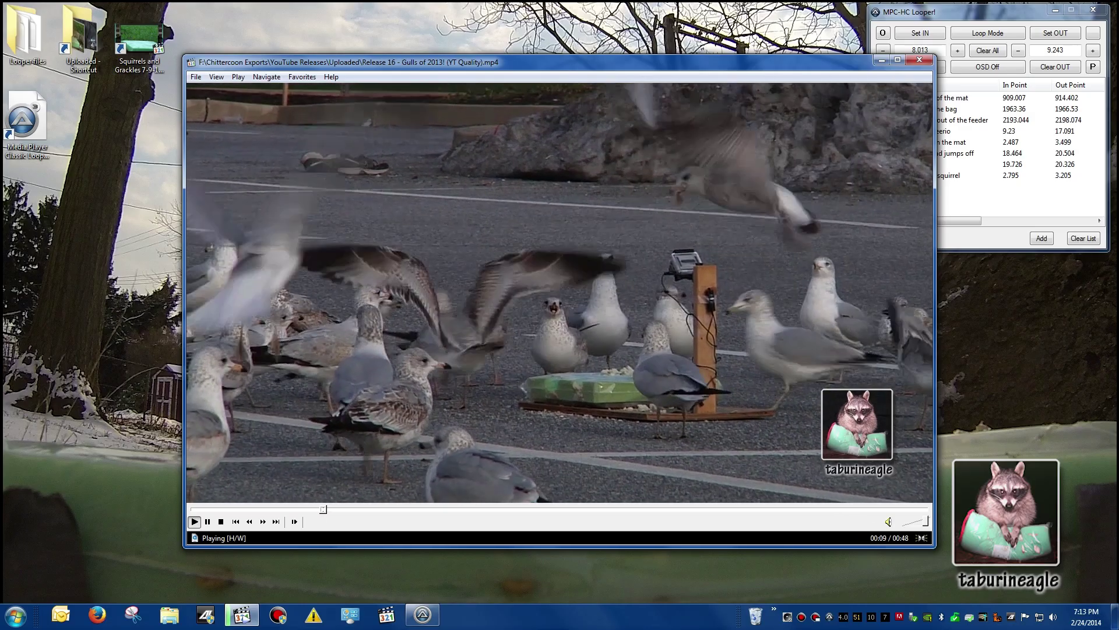
Mark a loop from 16.227 to 18.419 in the gulls video and add it as the event "Gulls on the feeder"
key("Right")
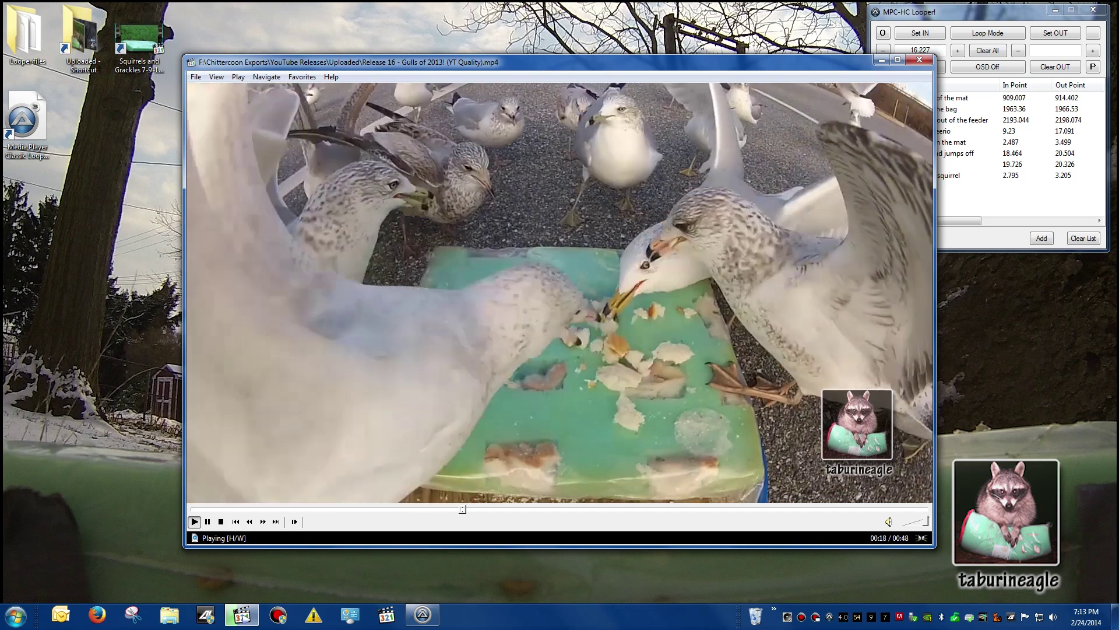
key("bracketright")
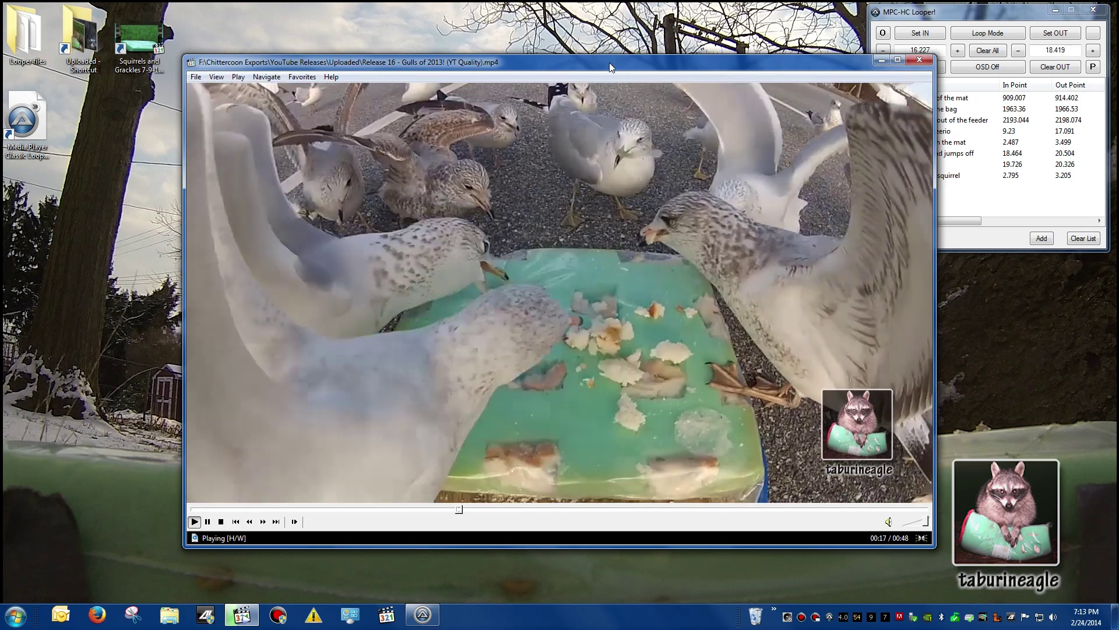
left_click_drag(609, 66, 533, 63)
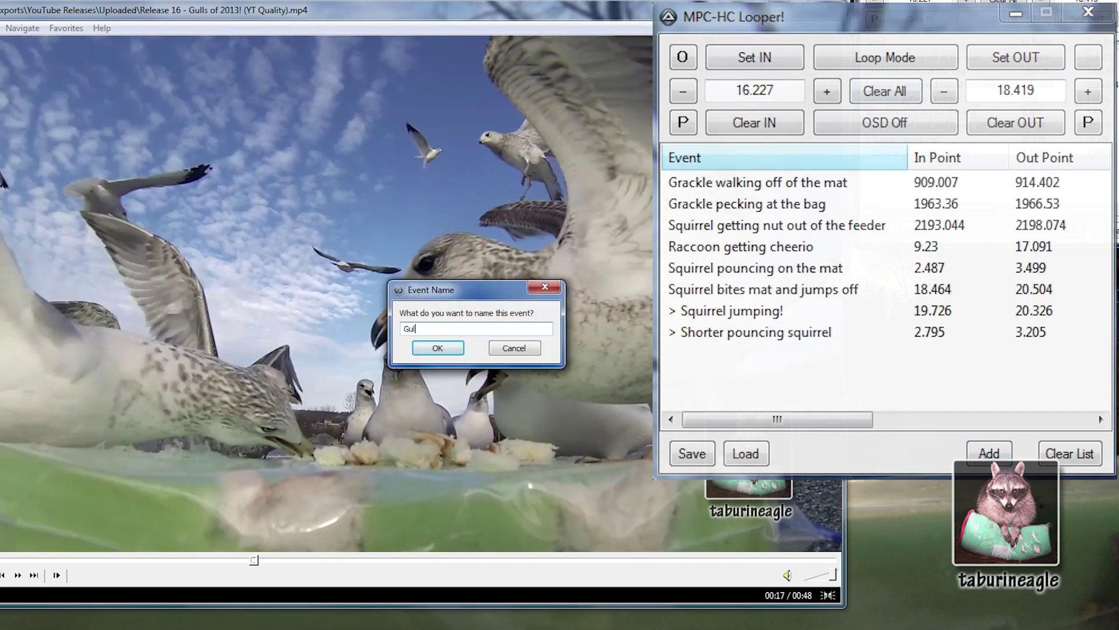
type("eder")
key("Return")
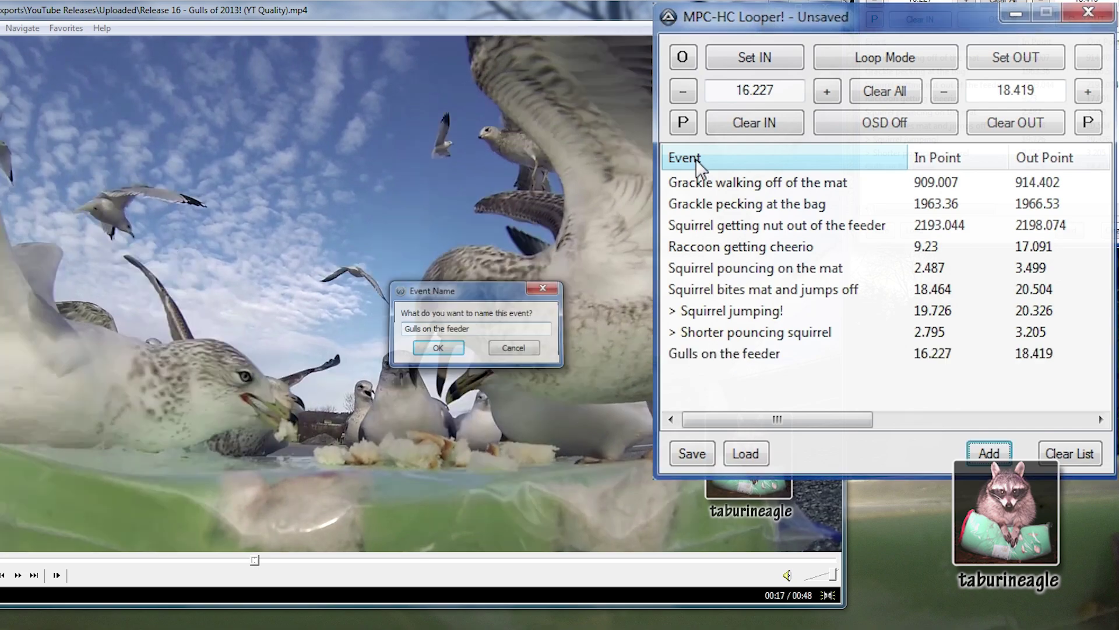
Try out trial loops in the gulls video, from 18.085 to 18.603 and from 20.406 to 20.756, clearing the points in between
left_click(754, 57)
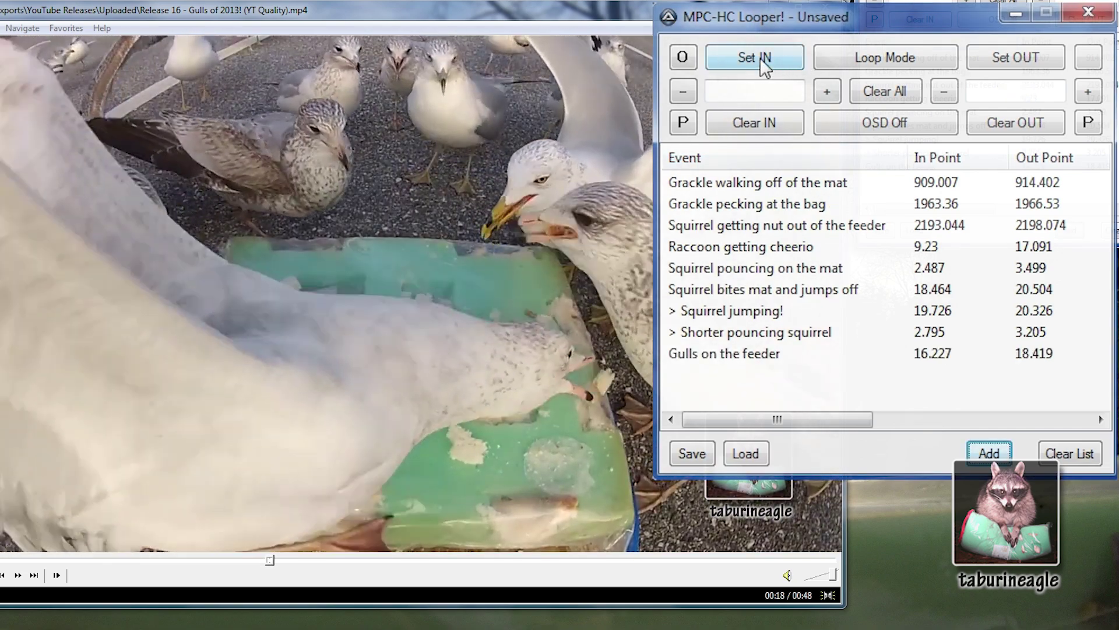
left_click(1008, 54)
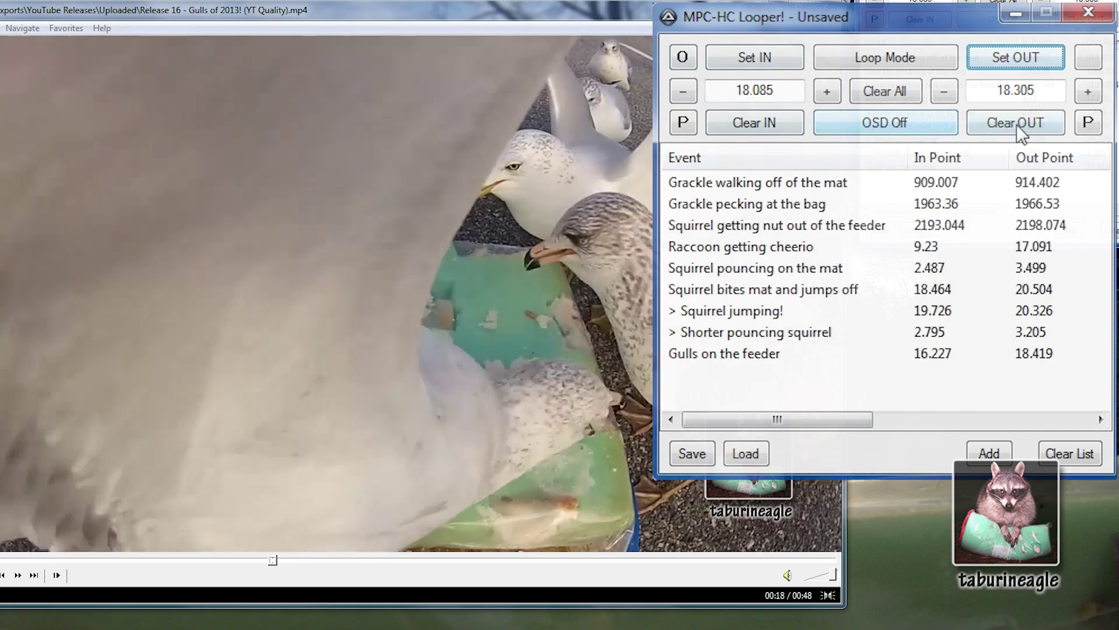
left_click(1017, 124)
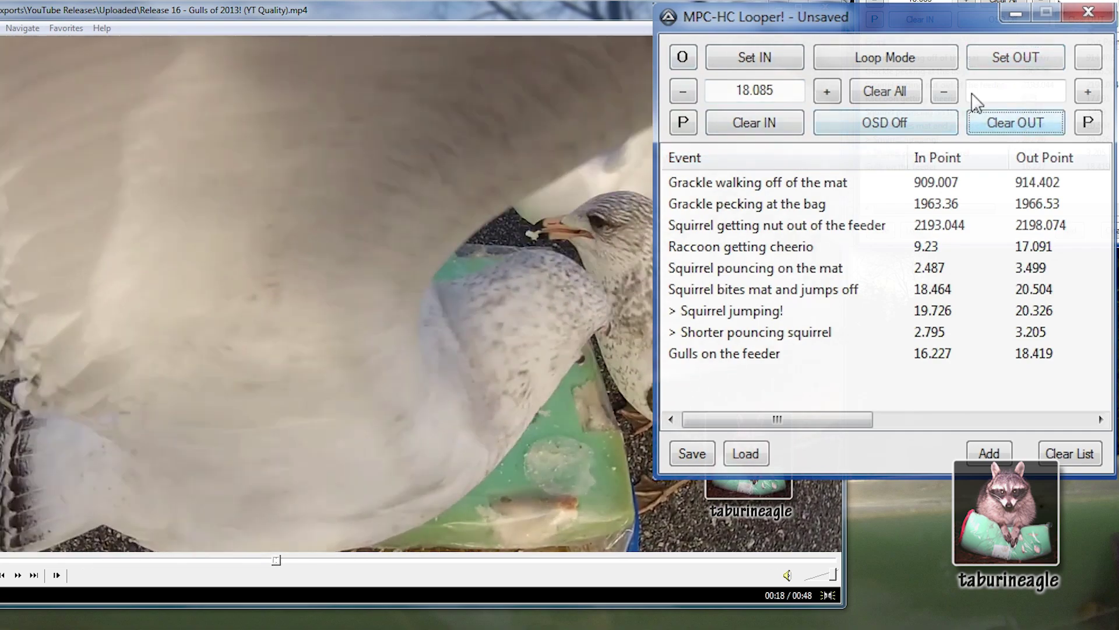
left_click(1034, 48)
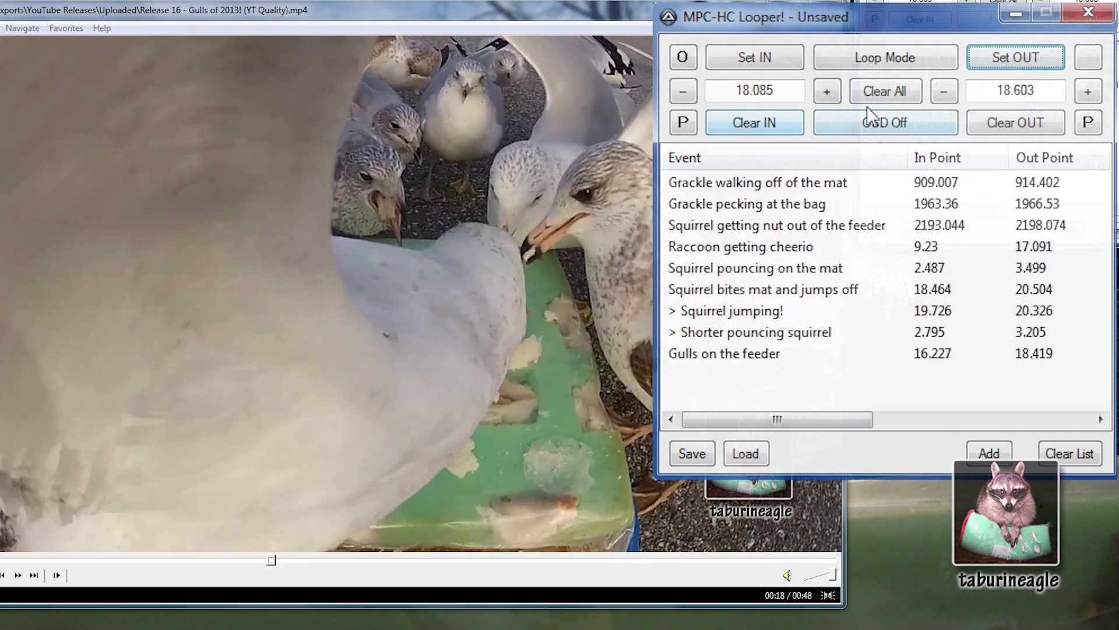
left_click(883, 91)
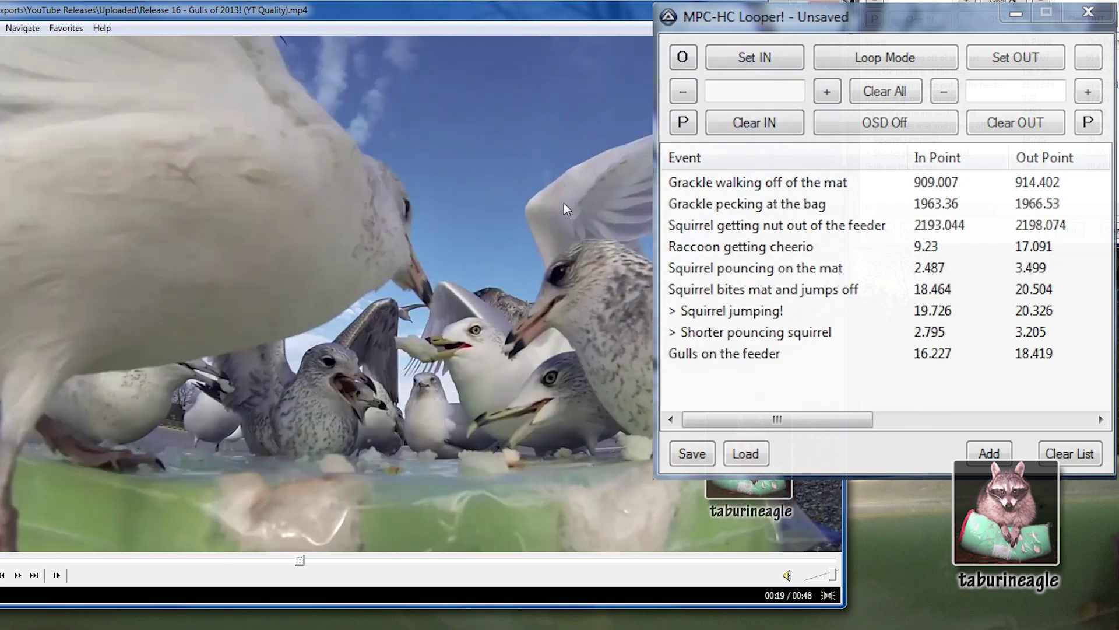
key("bracketleft")
key("bracketright")
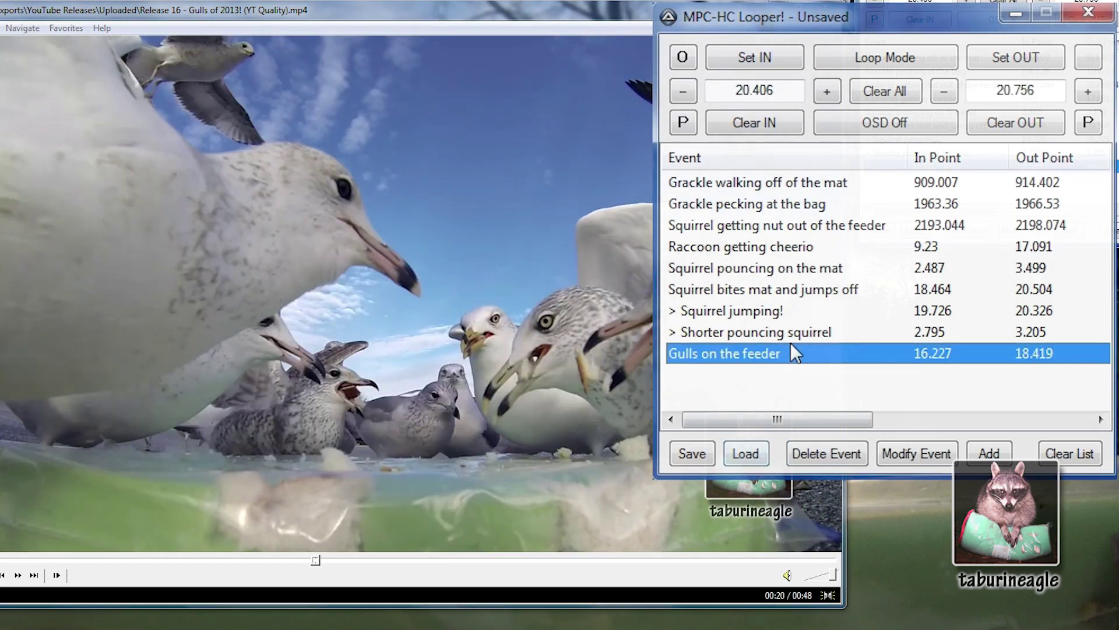
Play back the saved event "Gulls on the feeder" and deselect it
left_click(749, 452)
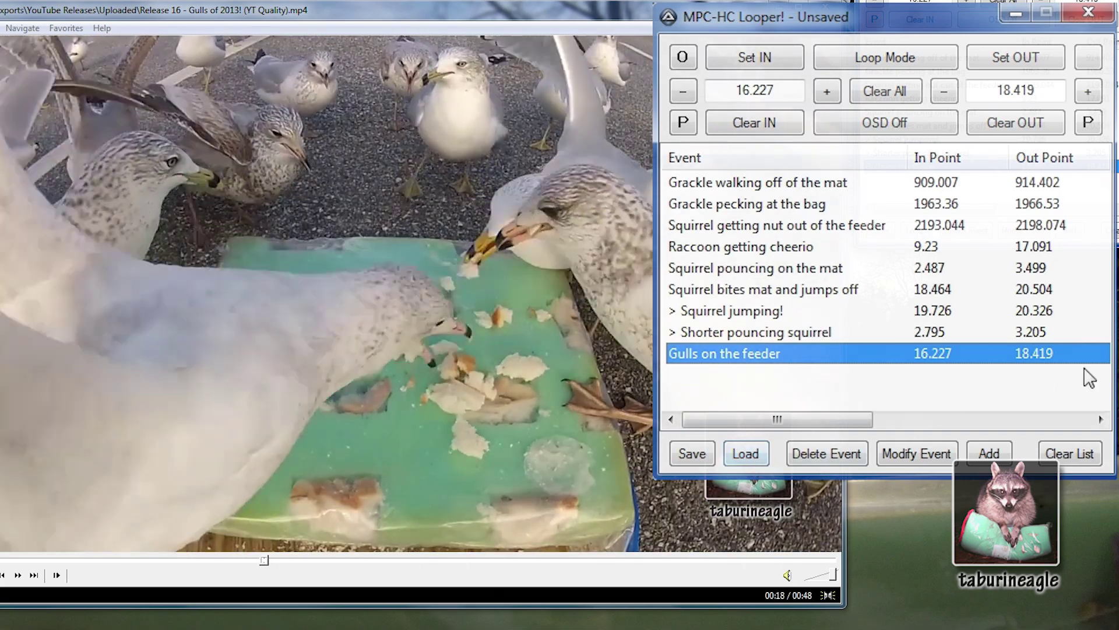
left_click(758, 443)
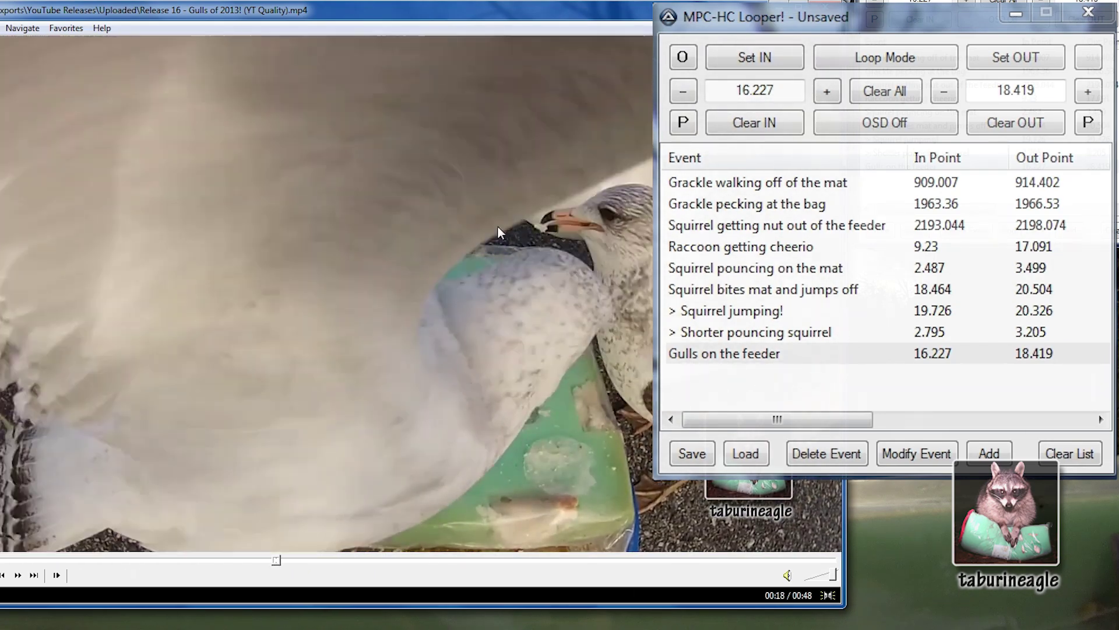
left_click(740, 395)
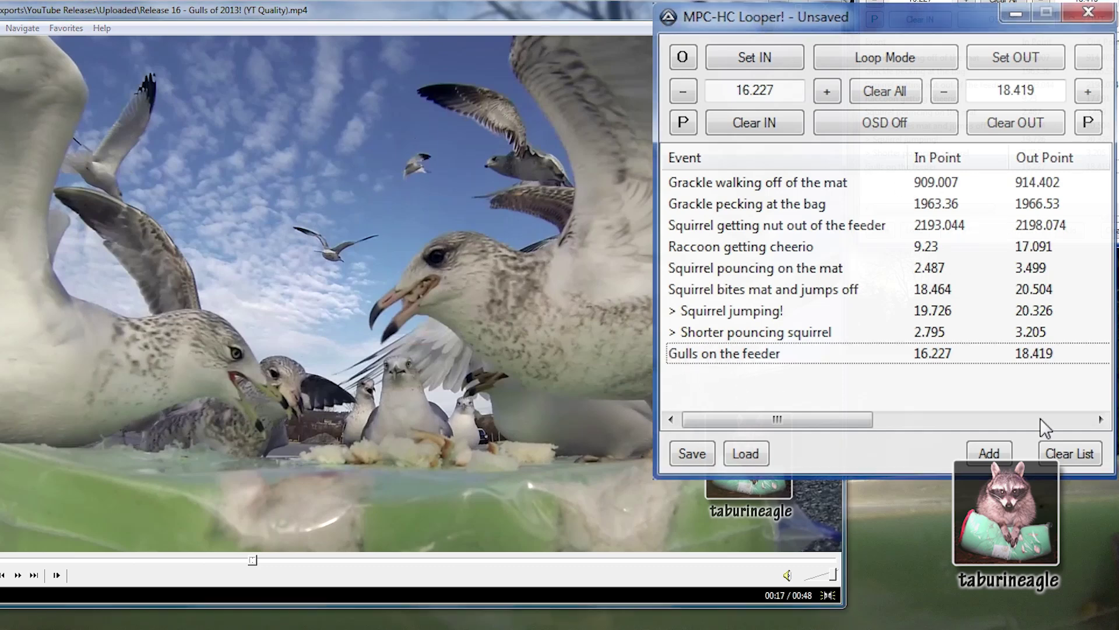
Close the gulls video and the media player, and save the event list over the current .looper file
left_click(542, 210)
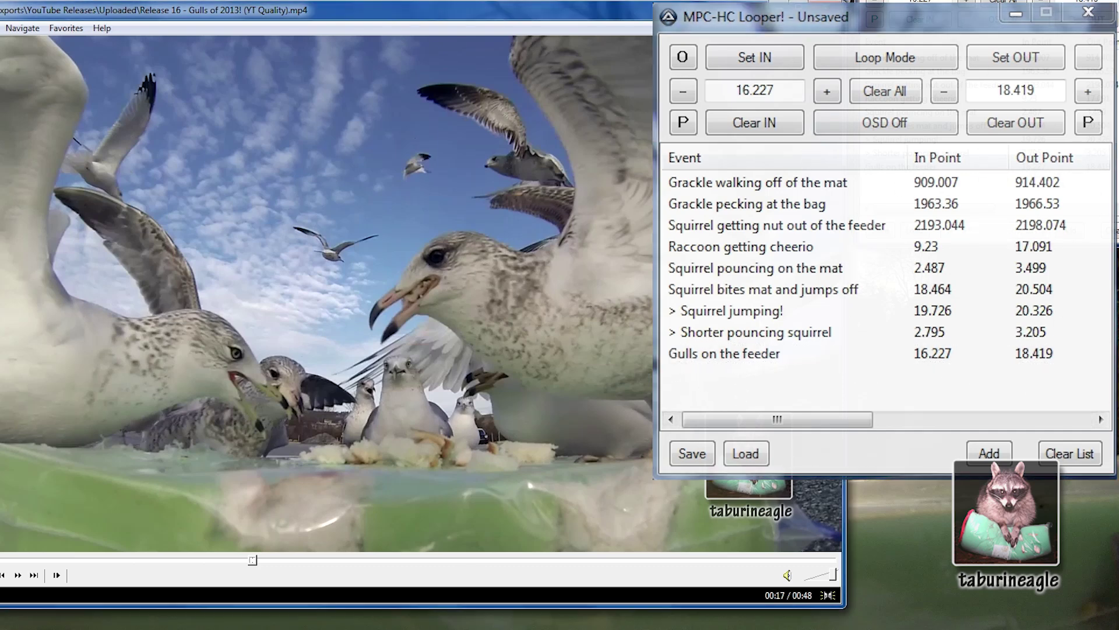
key("ctrl+c")
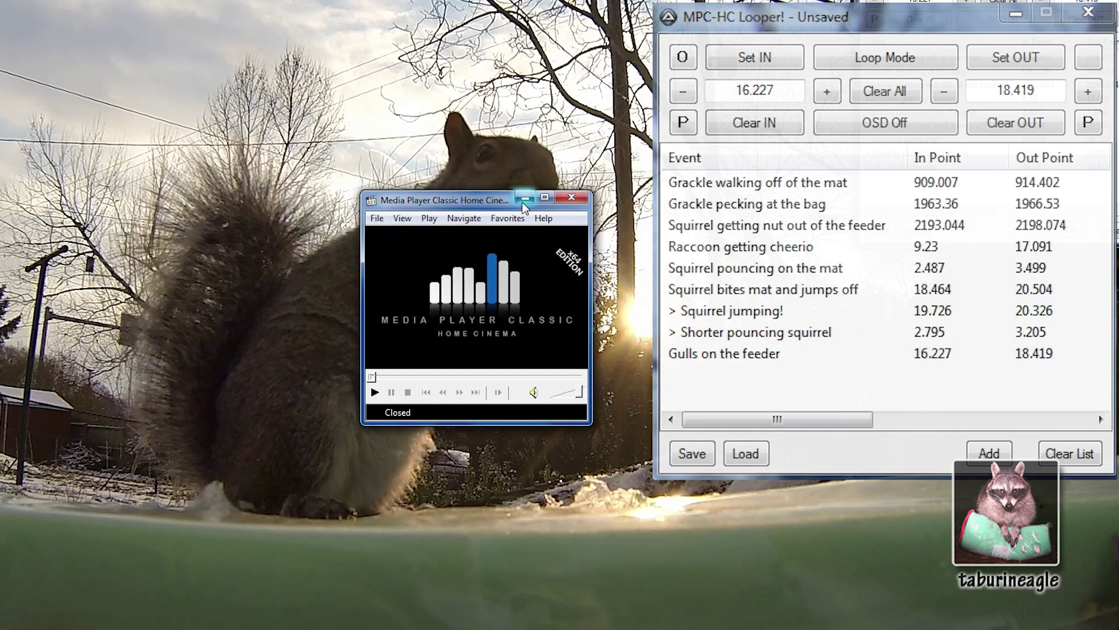
left_click(572, 197)
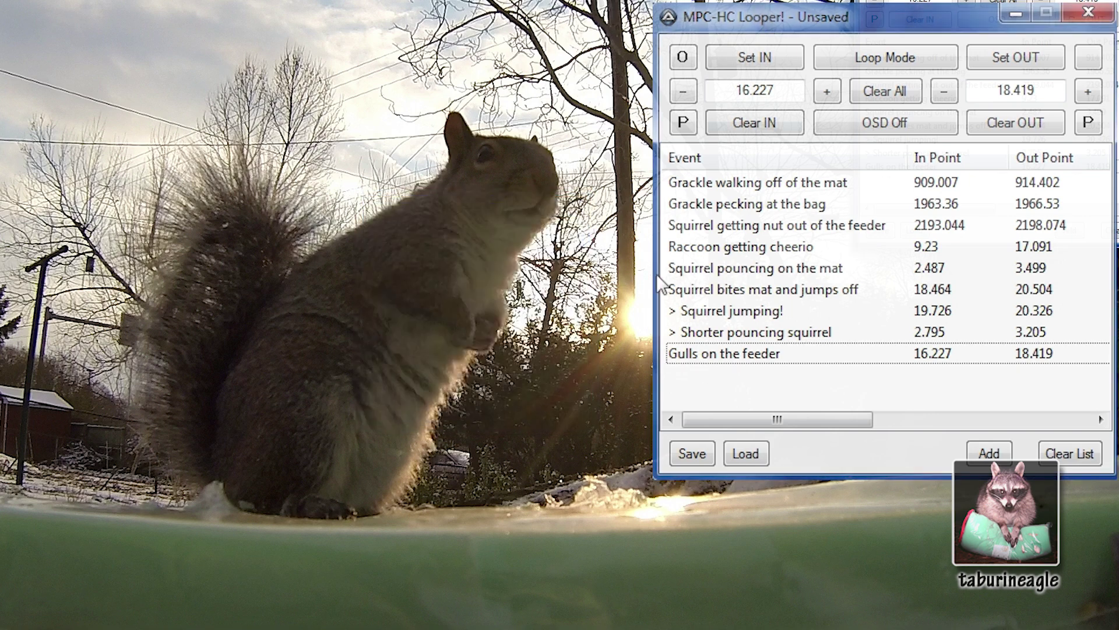
left_click(685, 459)
left_click(484, 358)
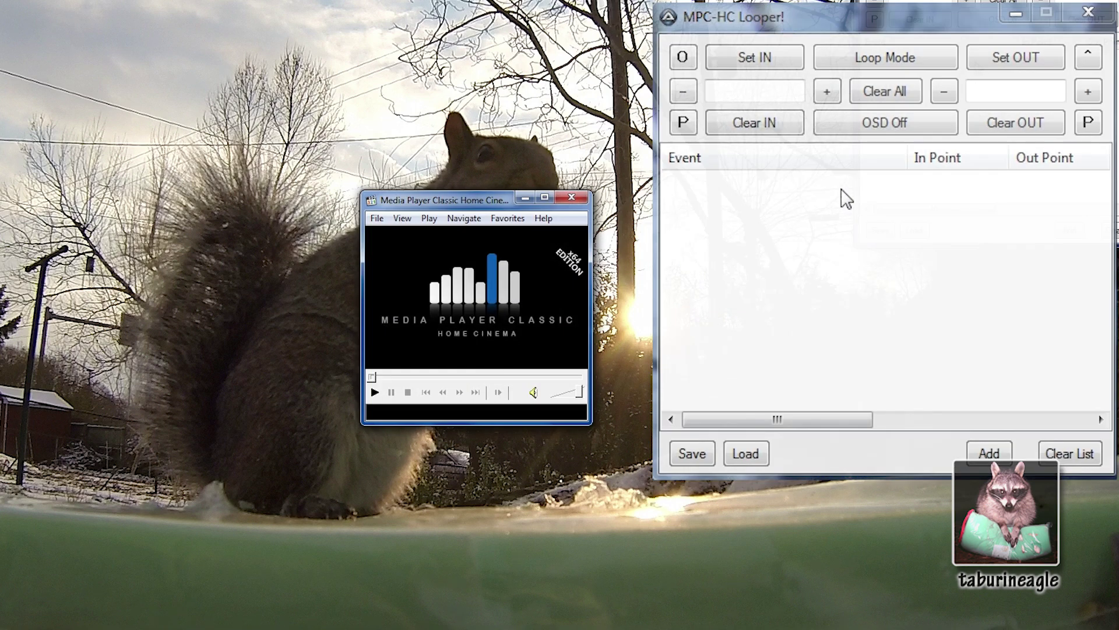
Load "Squirrel and Bird Test.looper" and play its events from "Grackle pecking at the bag" through "Raccoon getting cheerio"
left_click(746, 454)
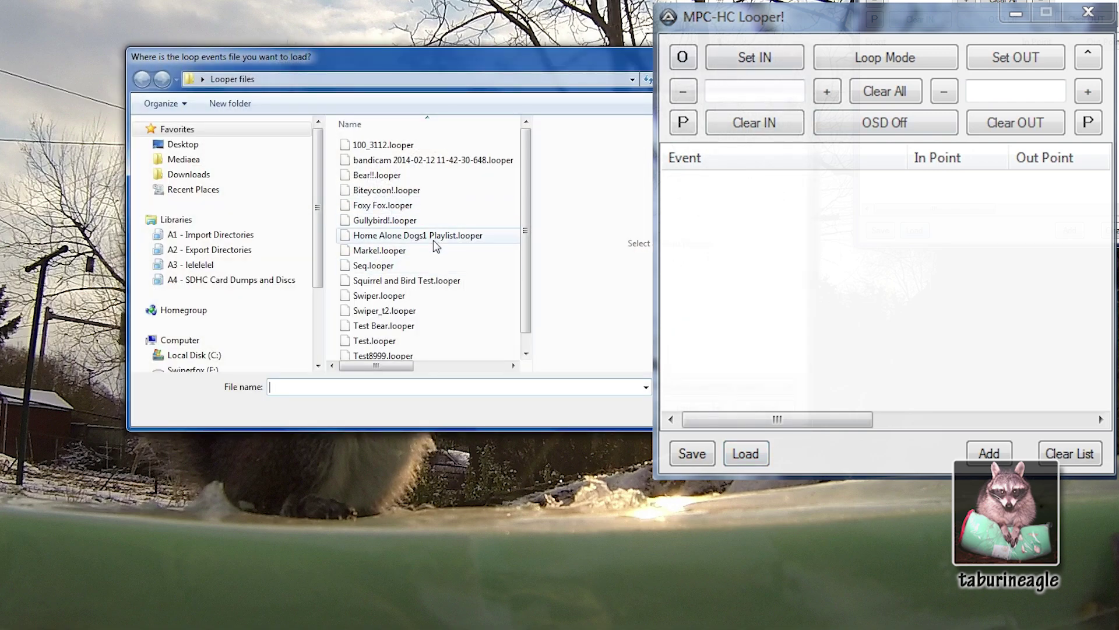
double_click(439, 281)
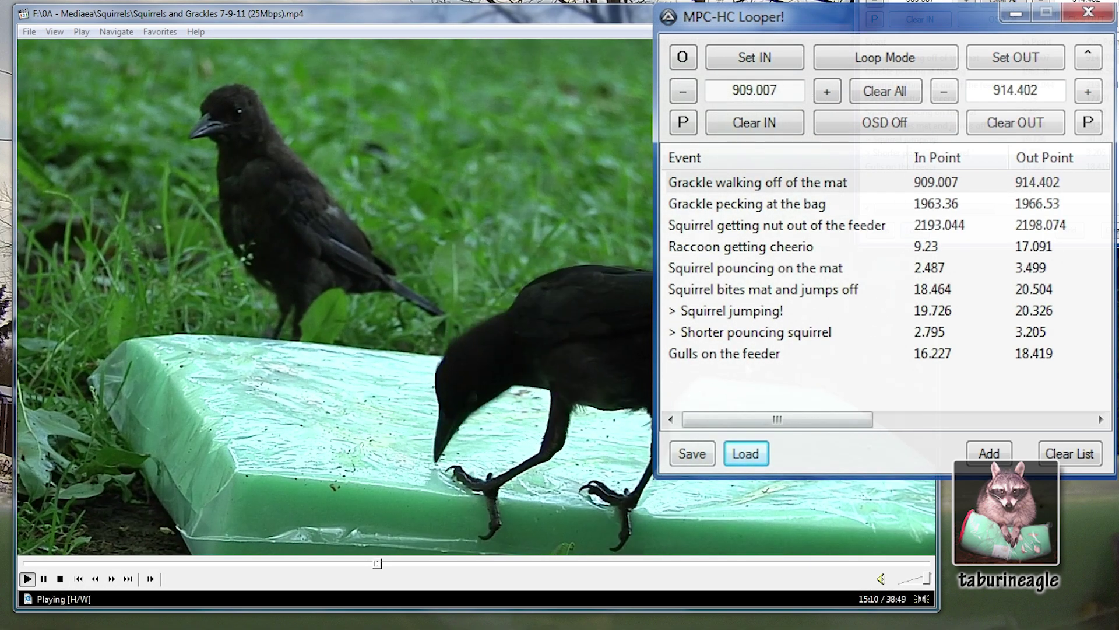
left_click(779, 211)
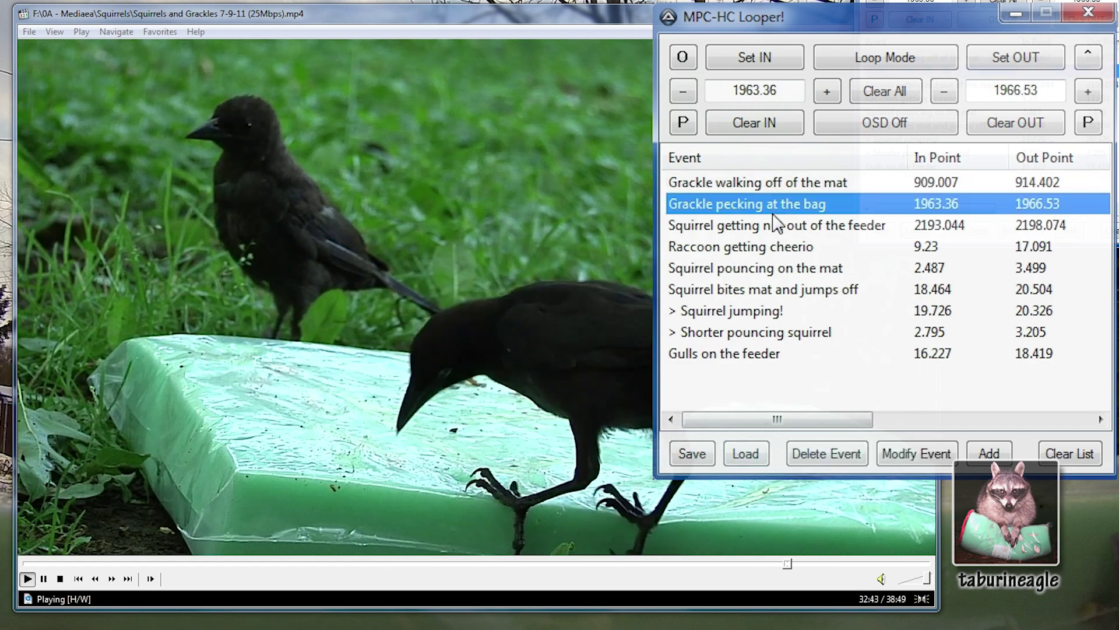
key("Down")
key("Down")
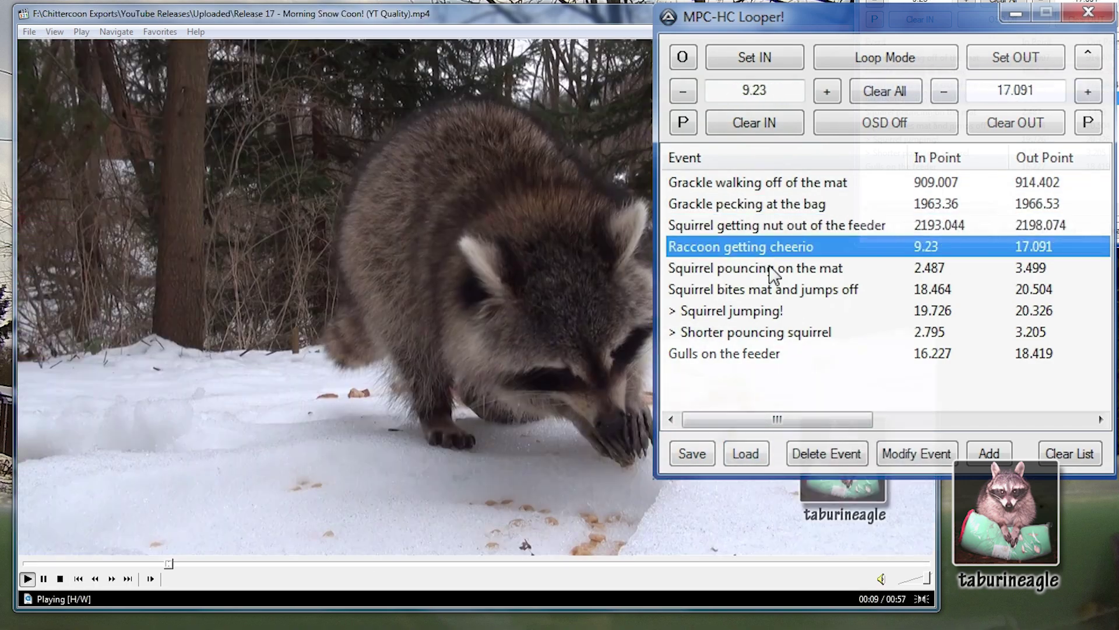
Play back "Squirrel pouncing on the mat", "> Squirrel jumping!", "> Shorter pouncing squirrel" and "Squirrel bites mat and jumps off"
left_click(769, 267)
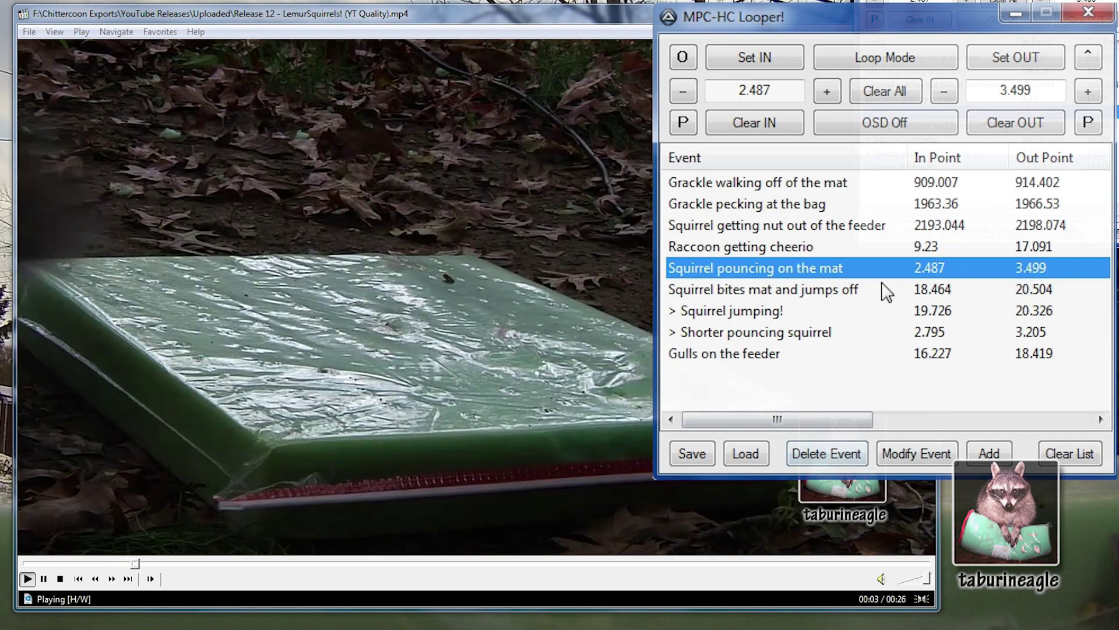
left_click(828, 310)
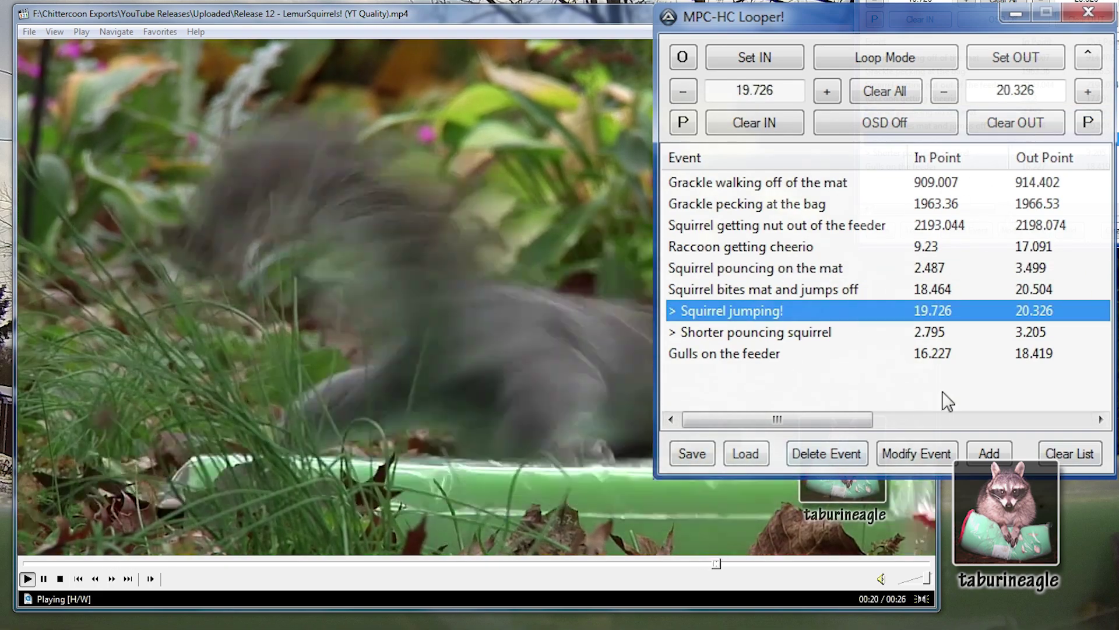
left_click(812, 332)
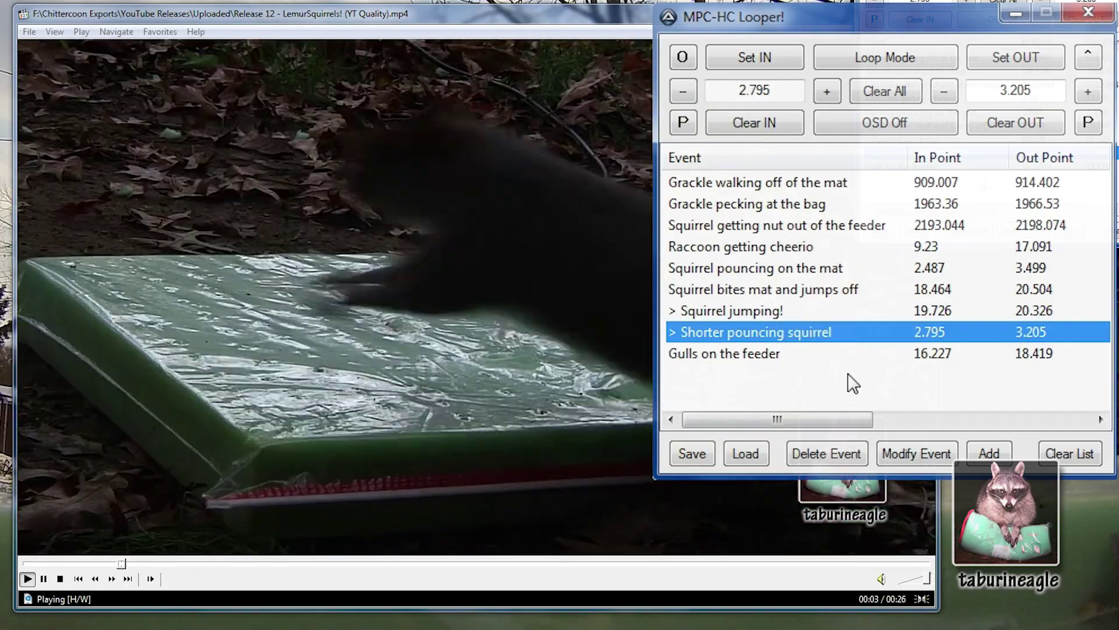
left_click(830, 294)
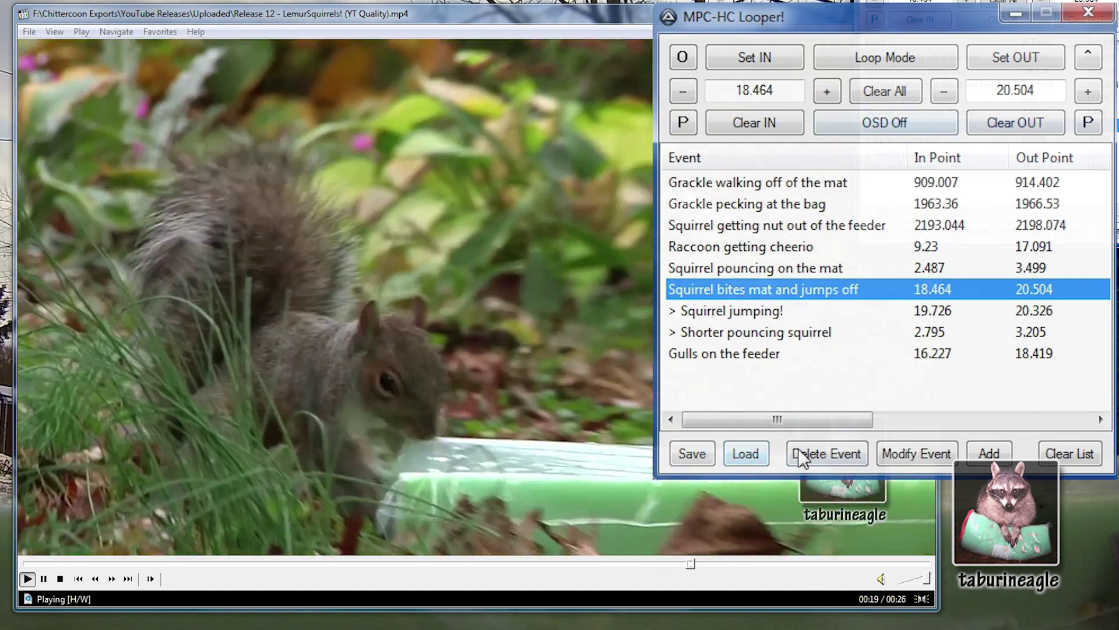
Load the fox event file "Foxy Fox.looper" in place of the current event list
left_click(746, 454)
double_click(417, 208)
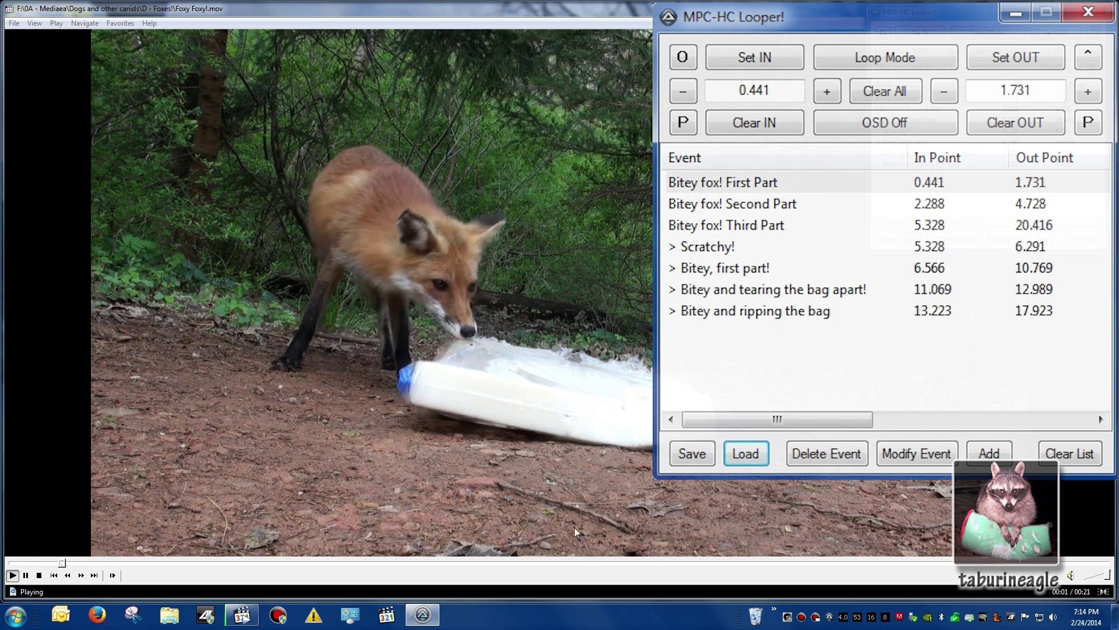
Play the fox events "> Scratchy!", "> Bitey, first part!" and "Bitey fox! Second Part", and clear the event selection
left_click(734, 249)
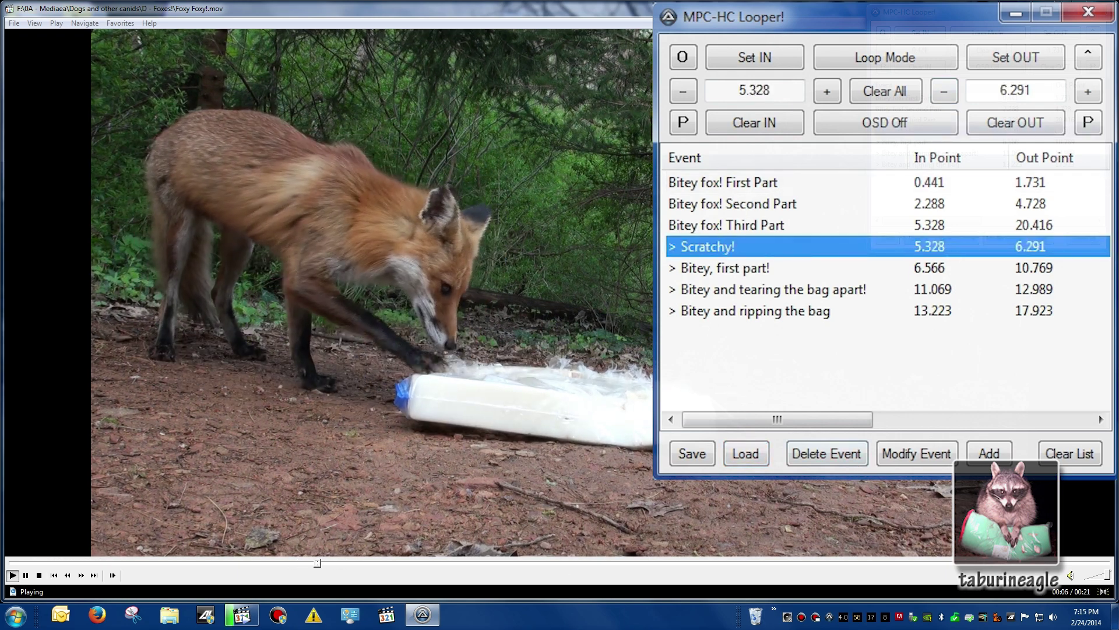
left_click(803, 268)
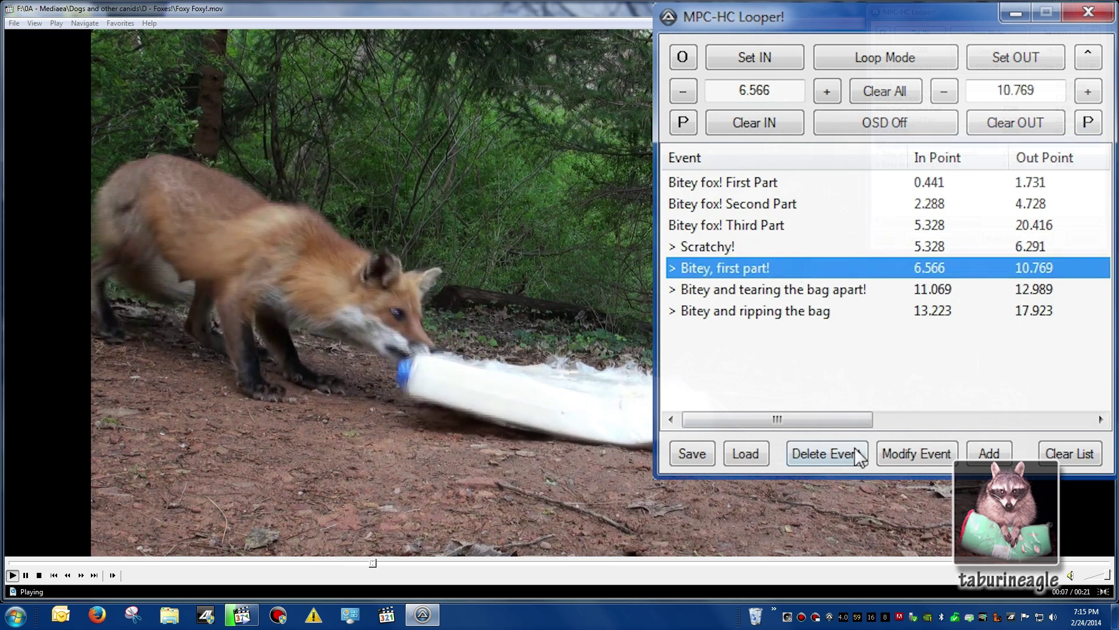
left_click(763, 211)
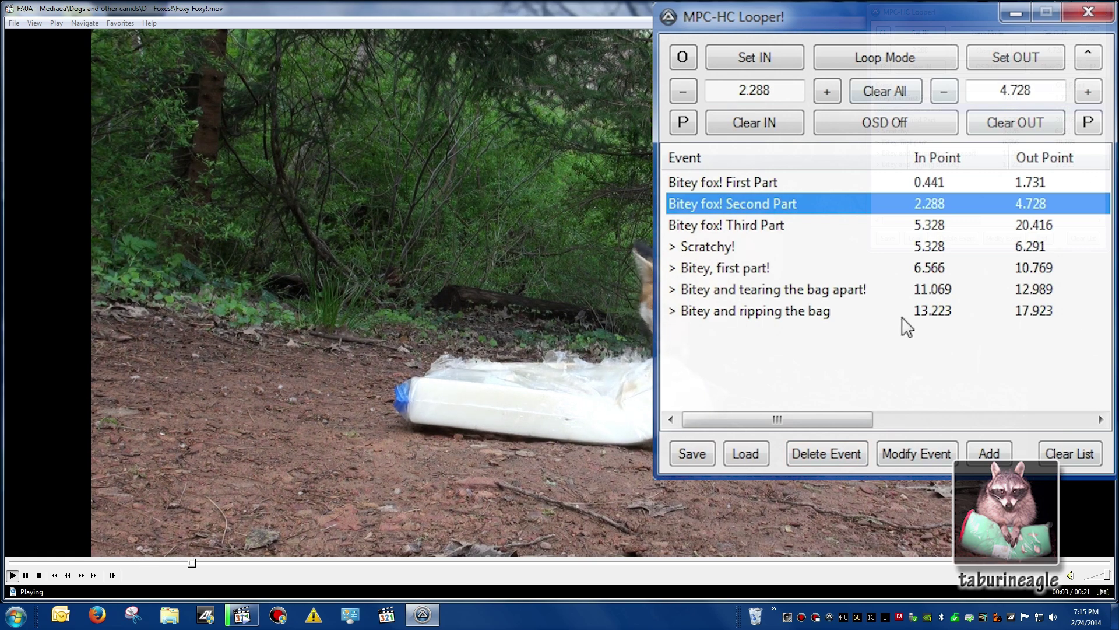
left_click(870, 388)
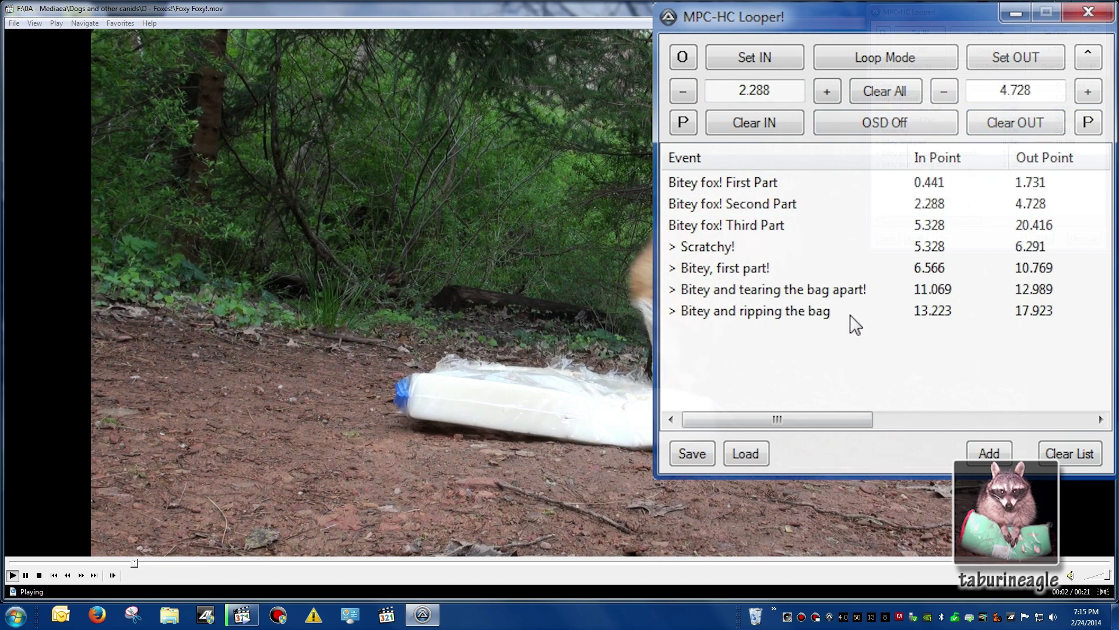
Load the squirrel and bird event file in place of the fox event list
left_click_drag(773, 427, 680, 467)
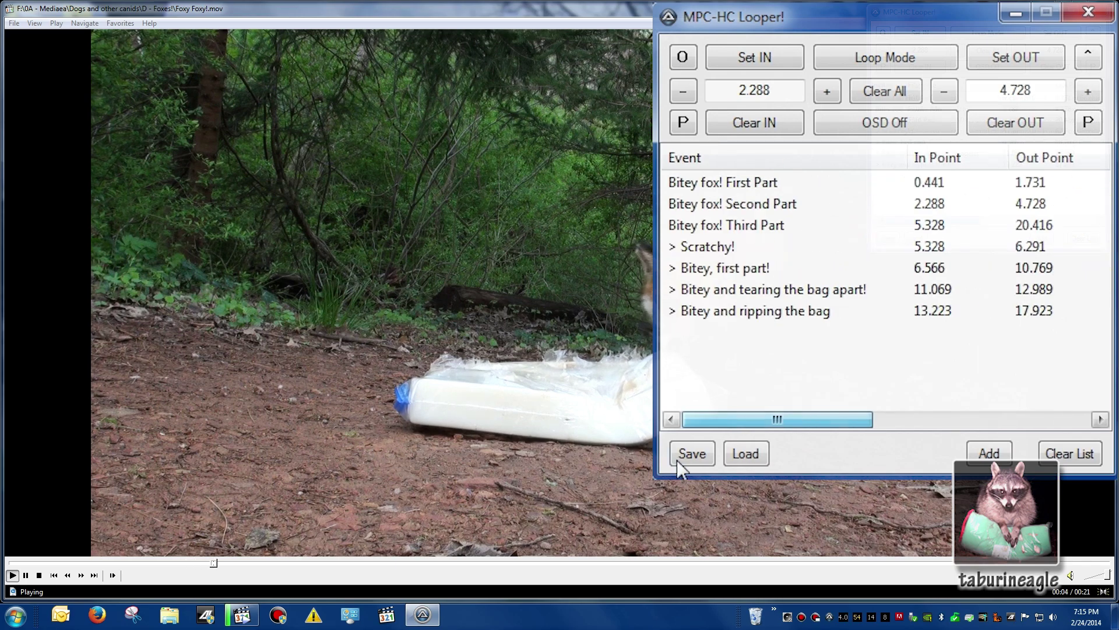
left_click(746, 454)
double_click(527, 280)
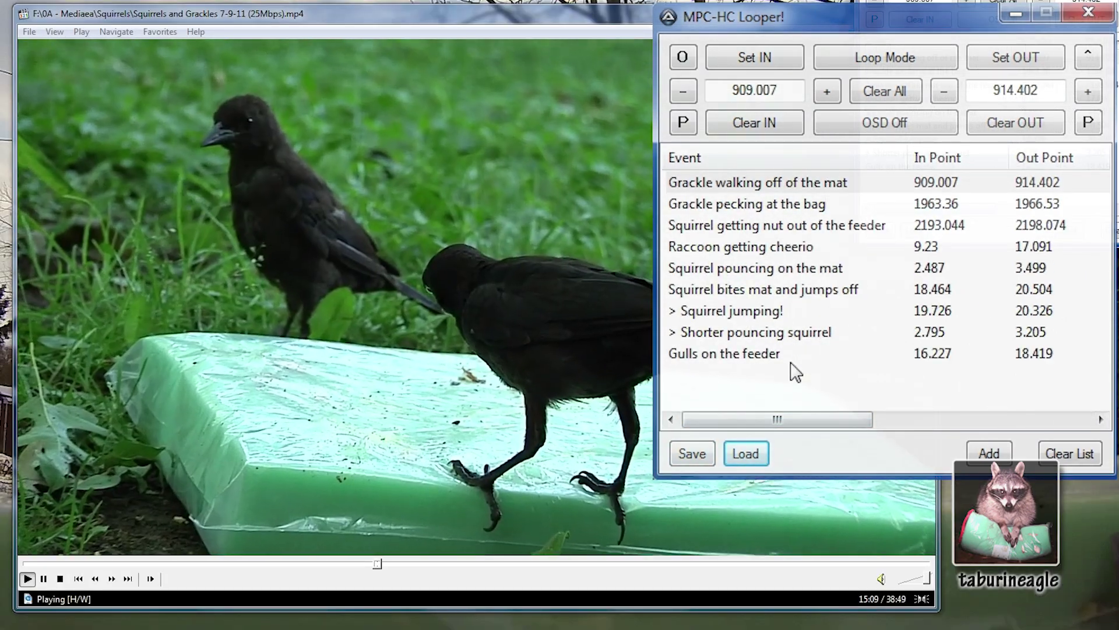
Play the "Gulls on the feeder" event, pause the video, deselect the event and resume playback
left_click(786, 356)
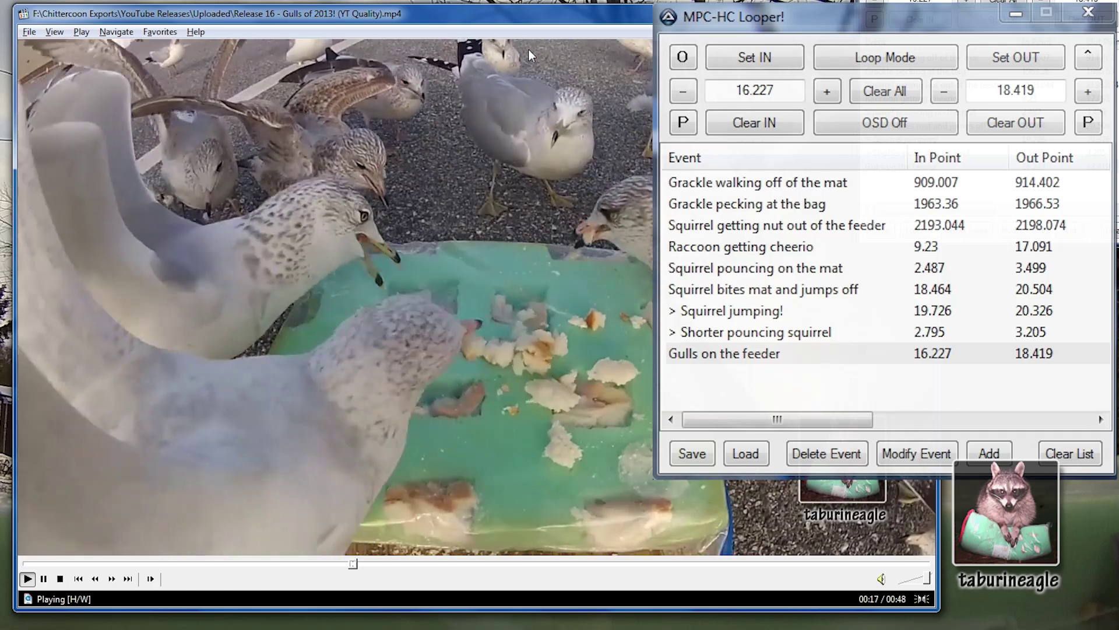
left_click(520, 49)
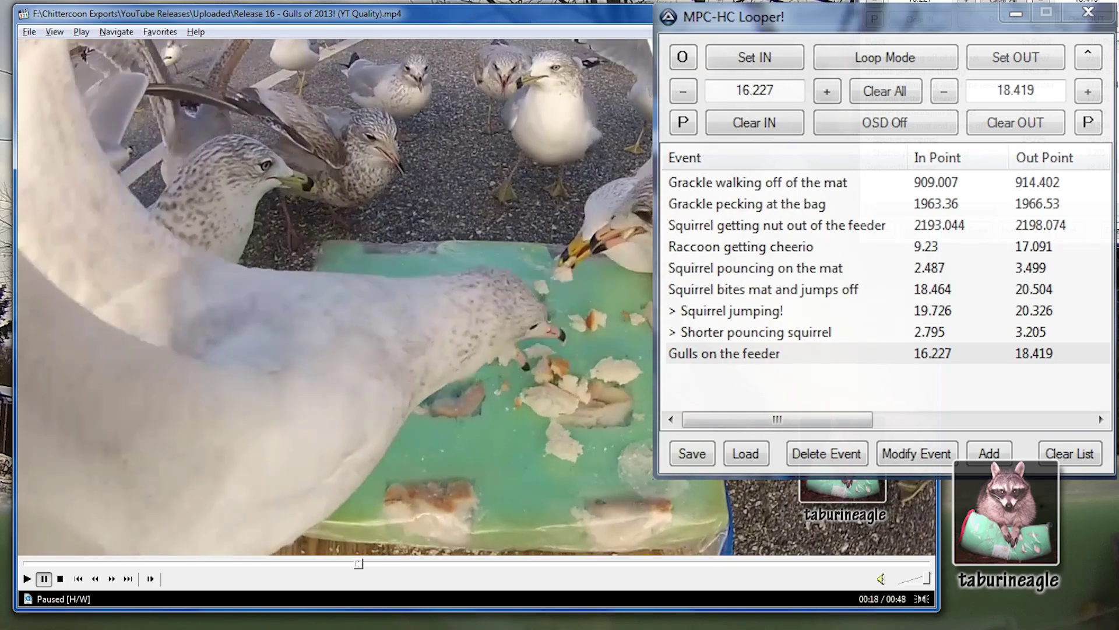
left_click(791, 408)
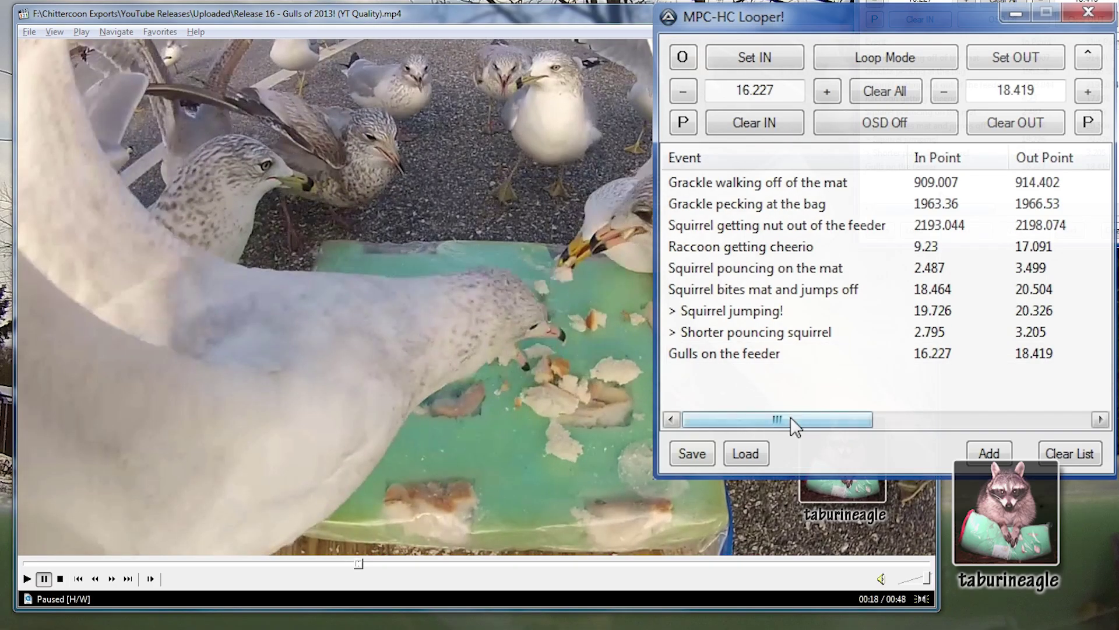
left_click_drag(791, 418, 669, 417)
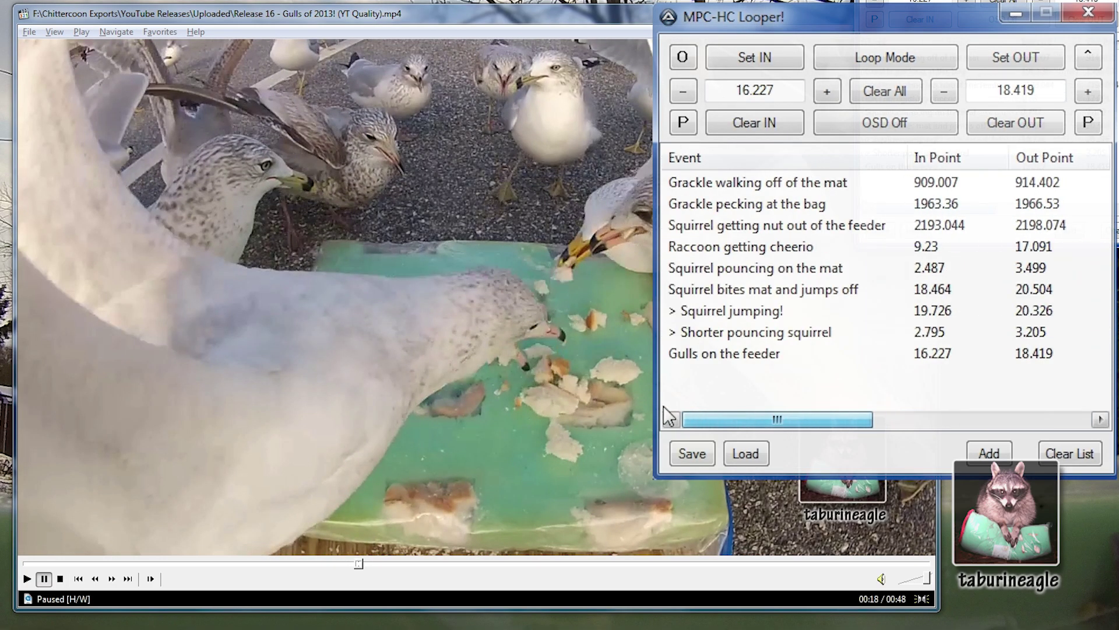
left_click(603, 349)
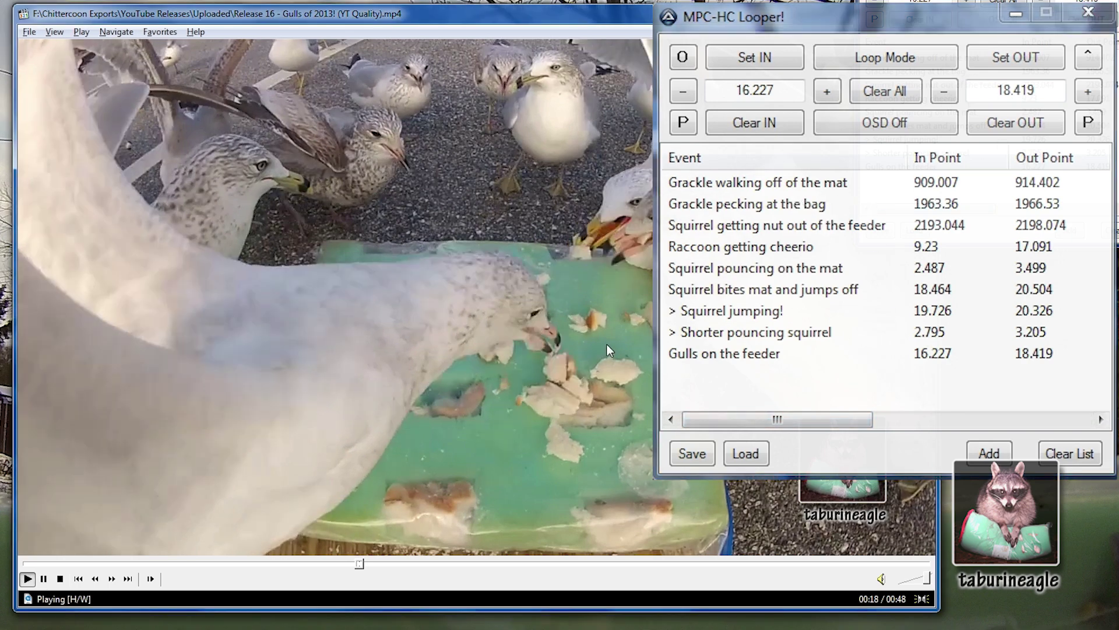